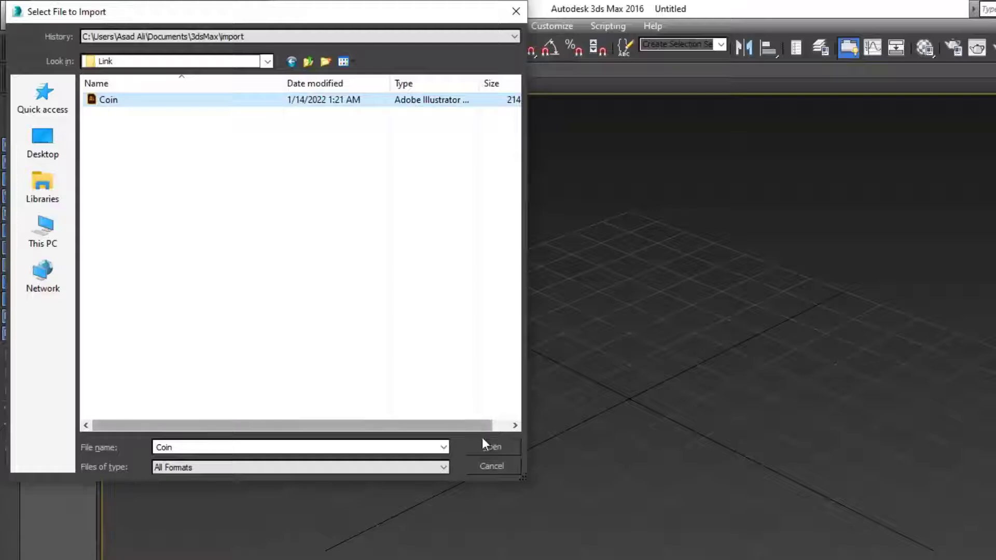
# - Import the Coin Adobe Illustrator file into the scene with its shapes as a single object
pyautogui.click(482, 442)
pyautogui.click(676, 382)
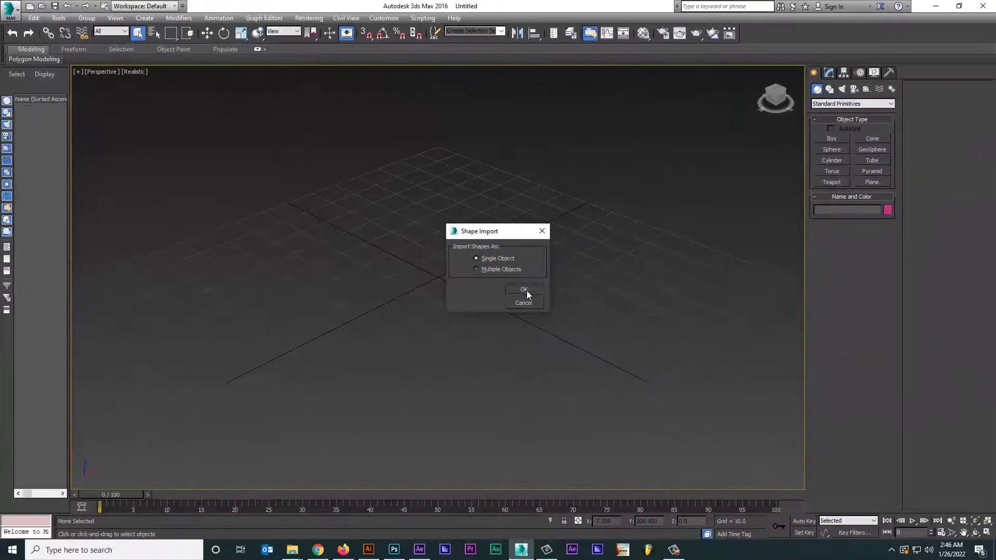
pyautogui.click(562, 312)
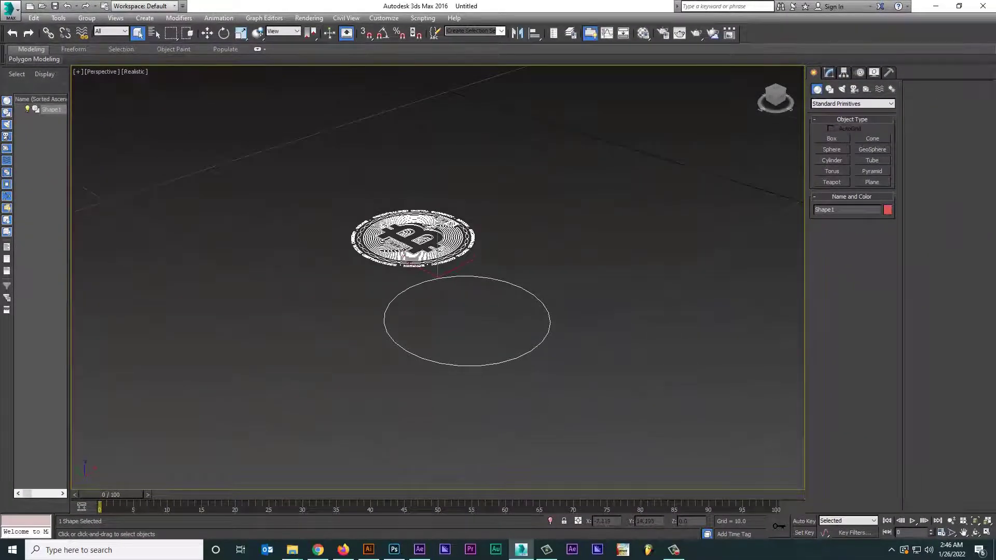
# - Scale the imported coin shape up uniformly to about 946%
pyautogui.scroll(-6, 399, 245)
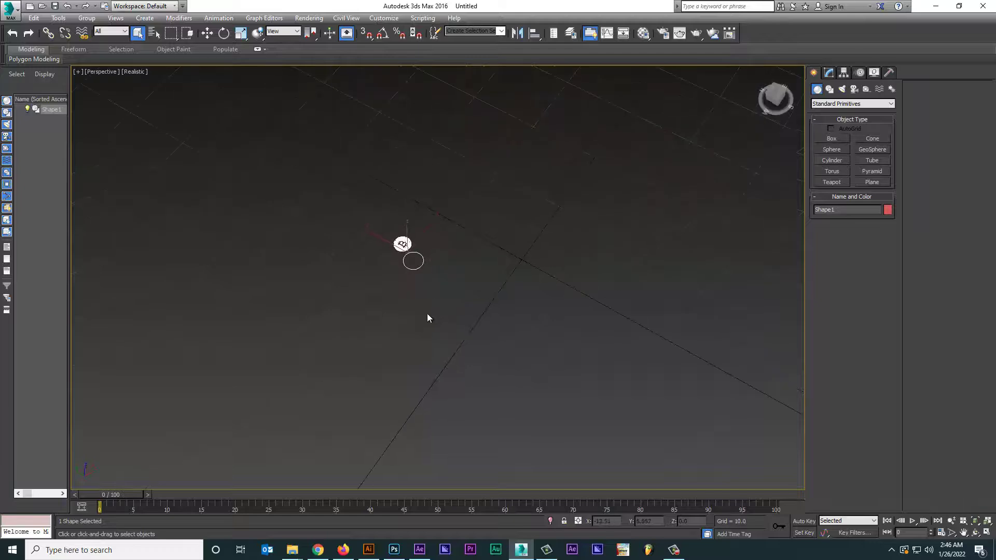
pyautogui.press('r')
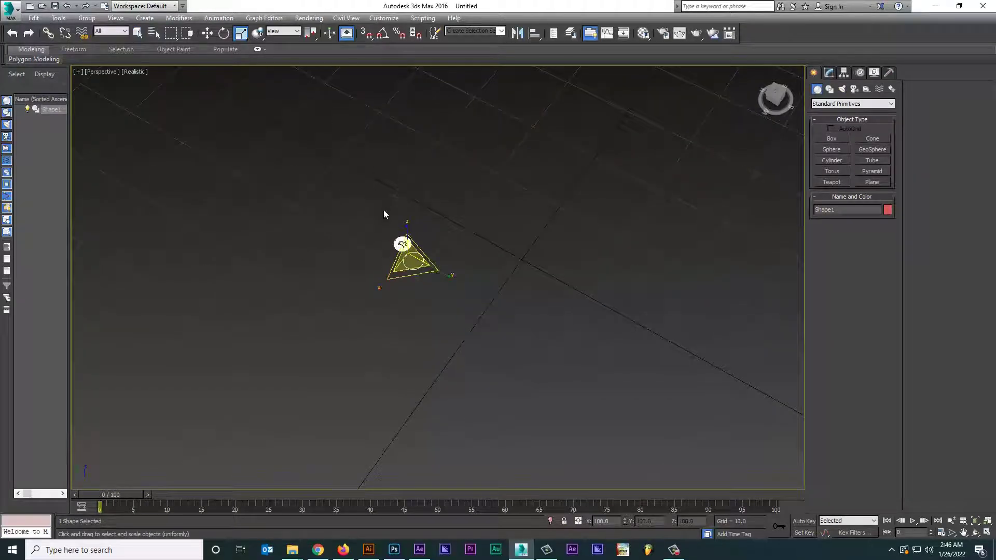
pyautogui.moveTo(403, 243); pyautogui.dragTo(525, 311)
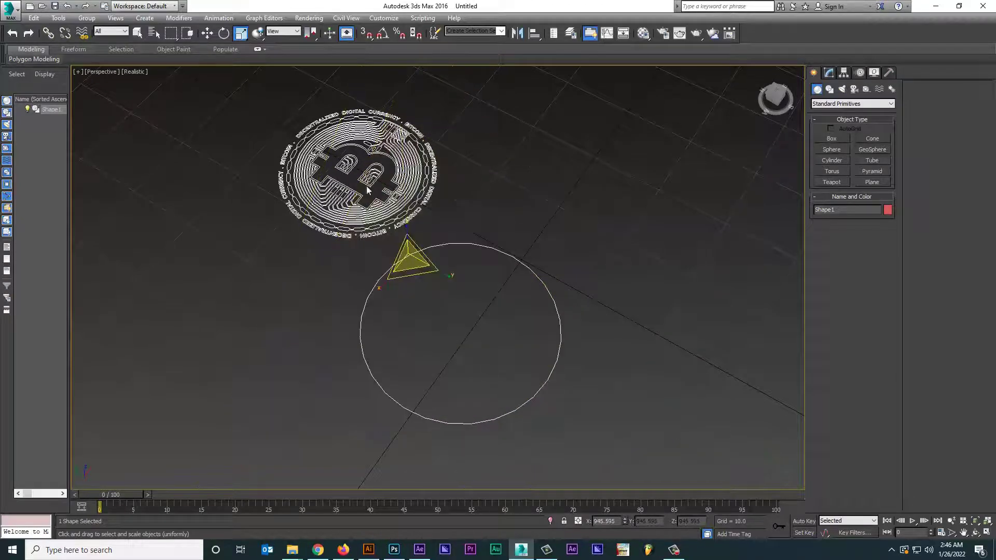
# - Convert the imported shape to an Editable Poly and delete its large plain disc element
pyautogui.rightClick(392, 171)
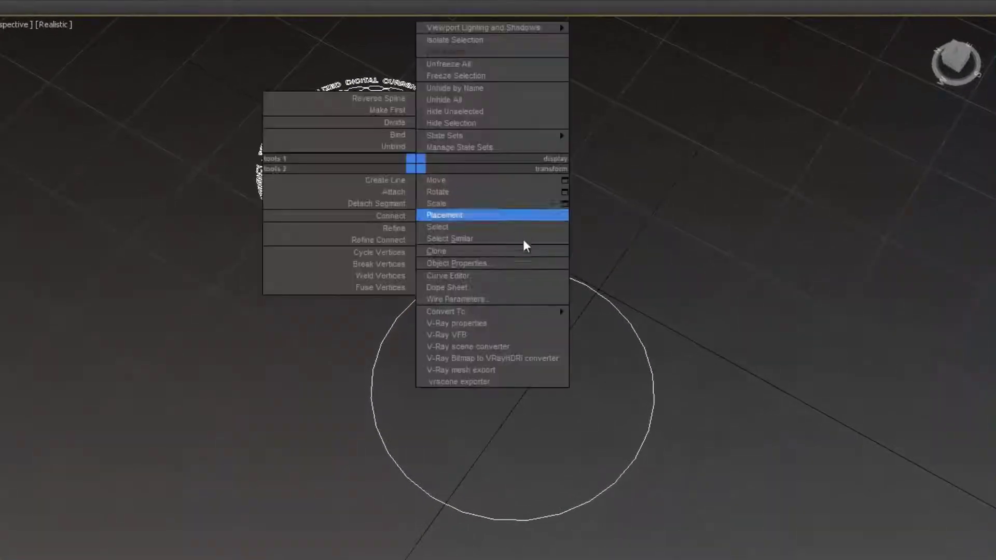
pyautogui.click(666, 323)
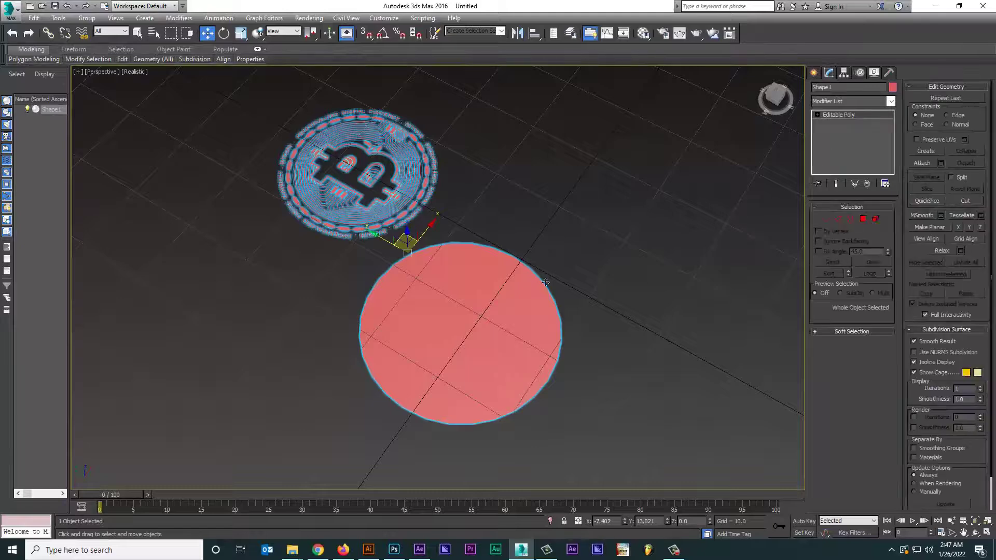
pyautogui.press('5')
pyautogui.click(478, 326)
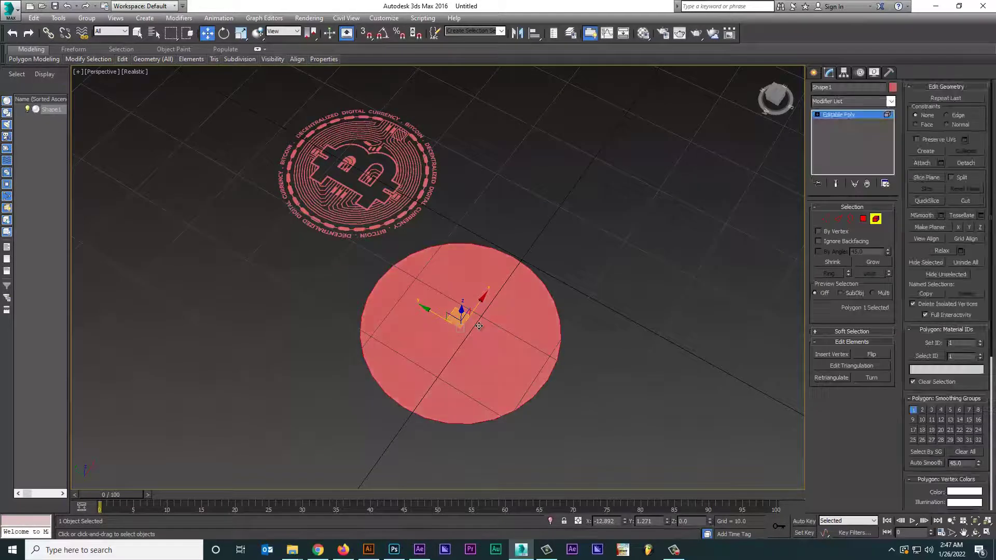
pyautogui.press('Delete')
pyautogui.click(847, 113)
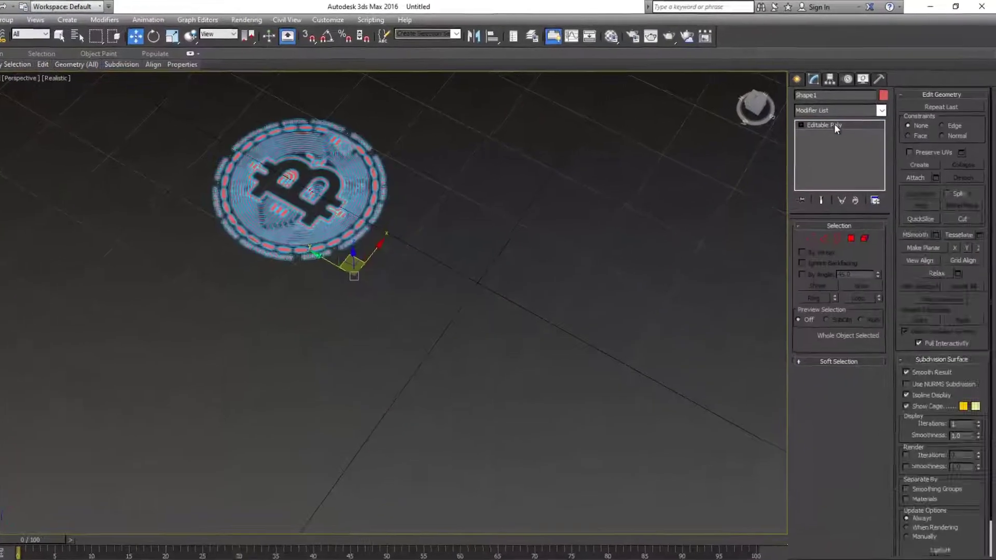
# - Center the coin artwork's pivot to the object and move the artwork onto the grid's origin
pyautogui.click(829, 79)
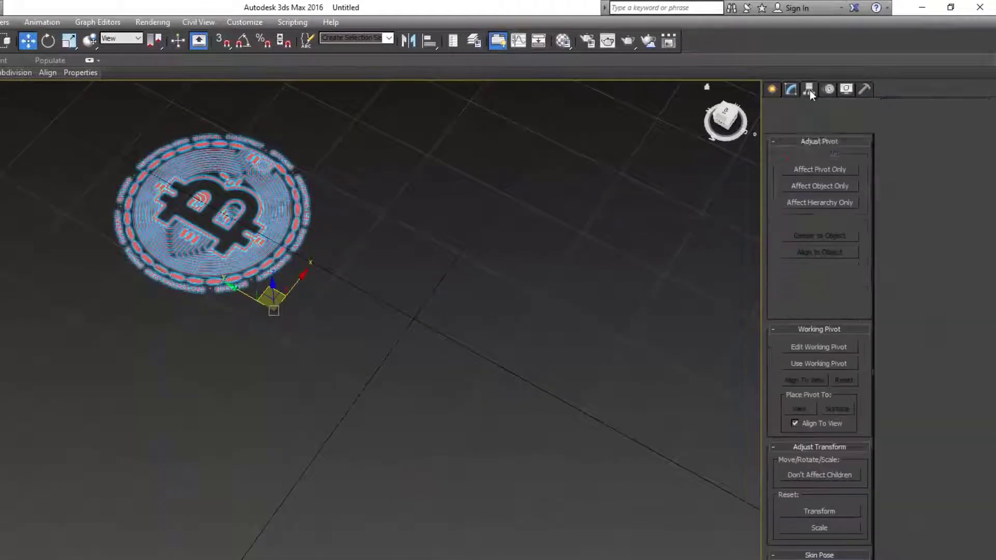
pyautogui.click(820, 169)
pyautogui.click(817, 235)
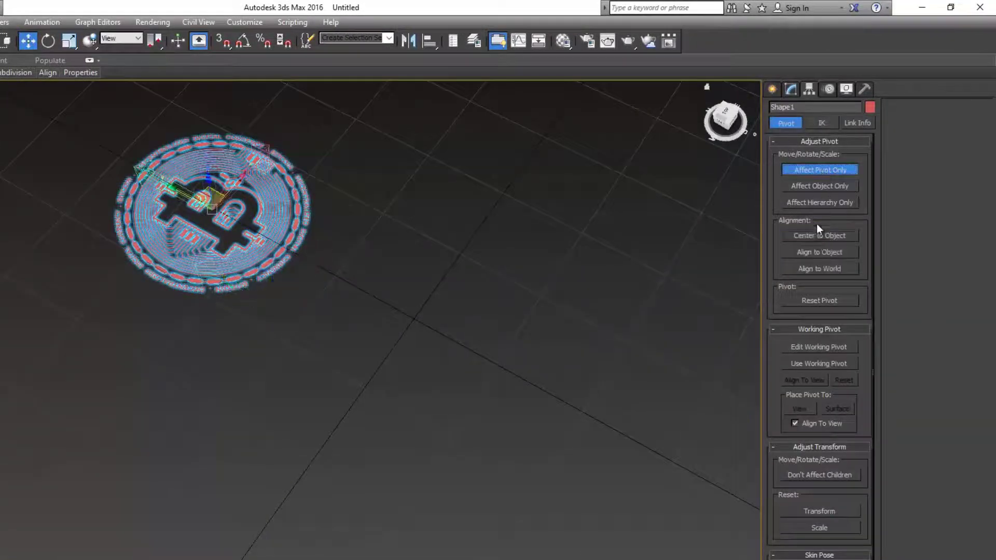
pyautogui.click(817, 170)
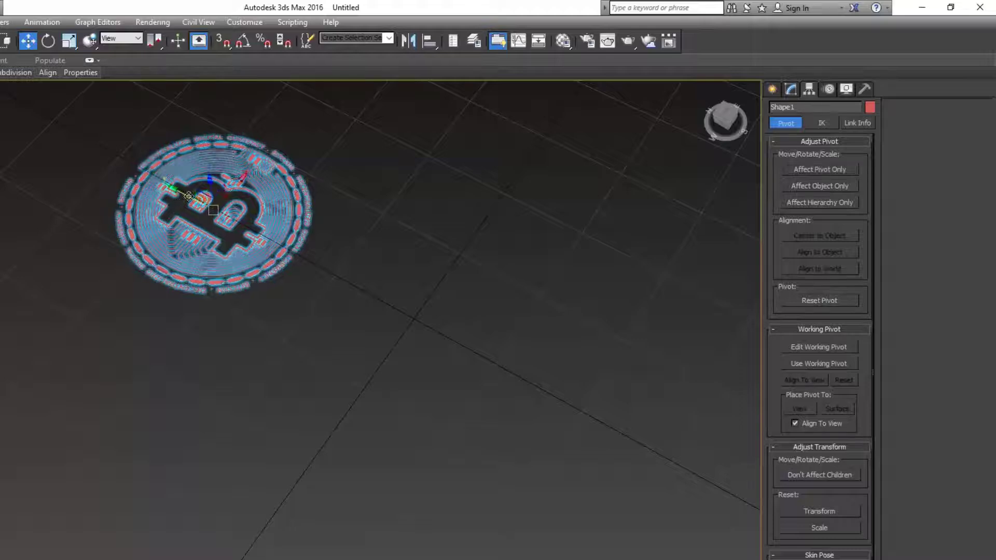
pyautogui.moveTo(188, 196); pyautogui.dragTo(476, 335, button='middle')
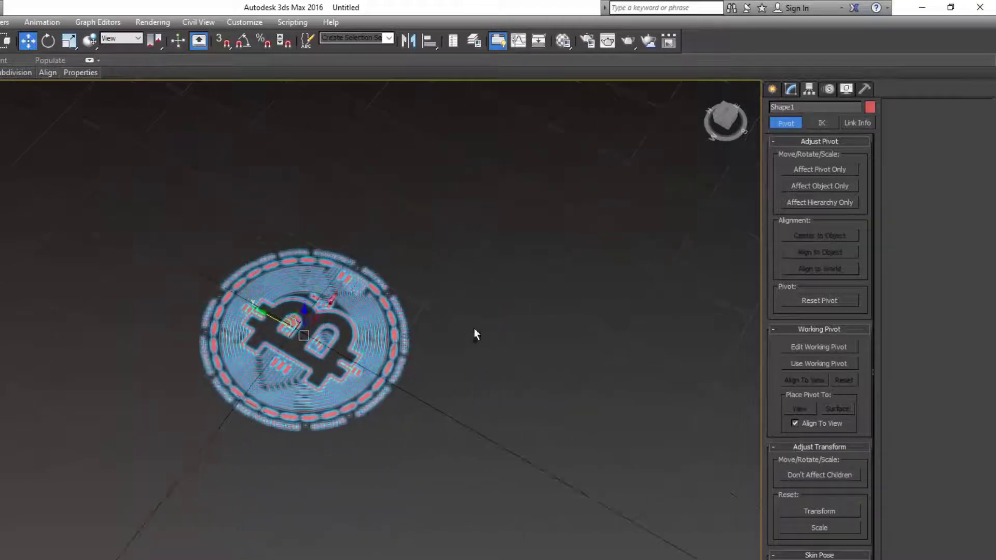
# - Add a Shell modifier to the coin artwork with an outer amount of 0.5 and deselect the artwork
pyautogui.click(774, 89)
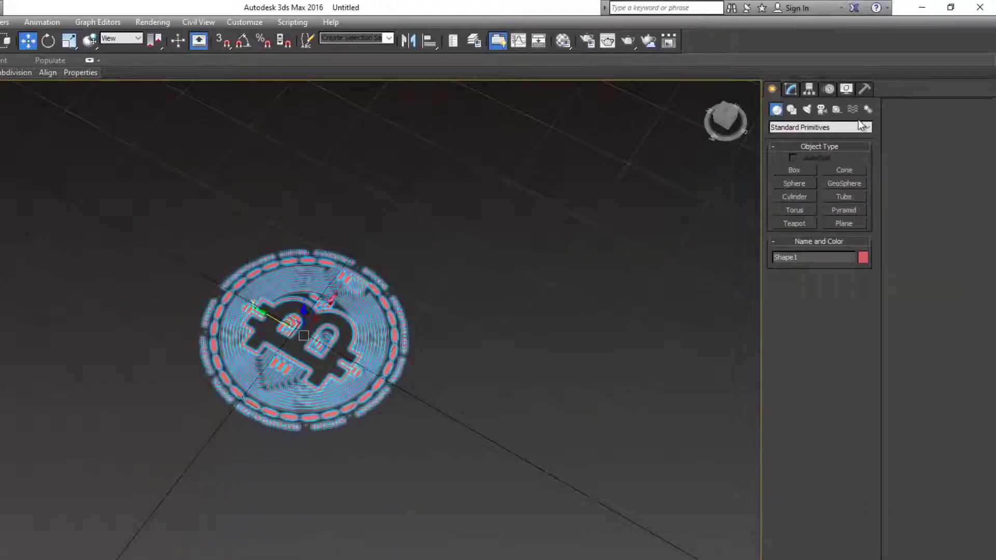
pyautogui.click(793, 91)
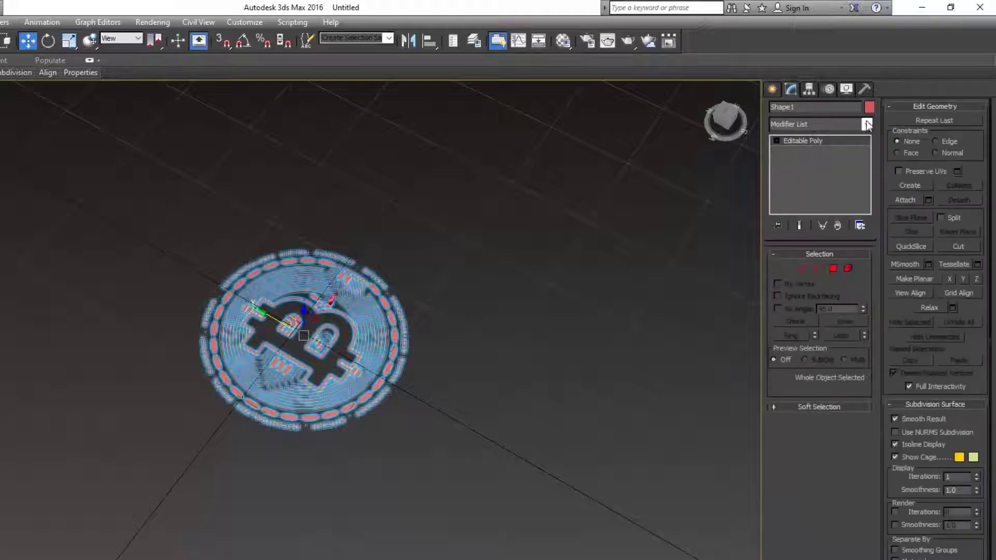
pyautogui.click(867, 124)
pyautogui.write('s')
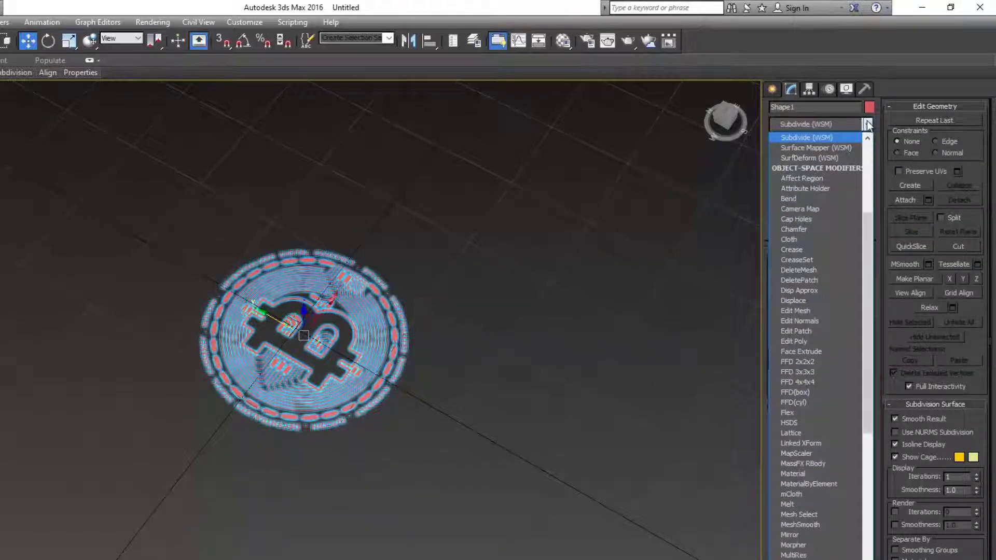
pyautogui.write('hell')
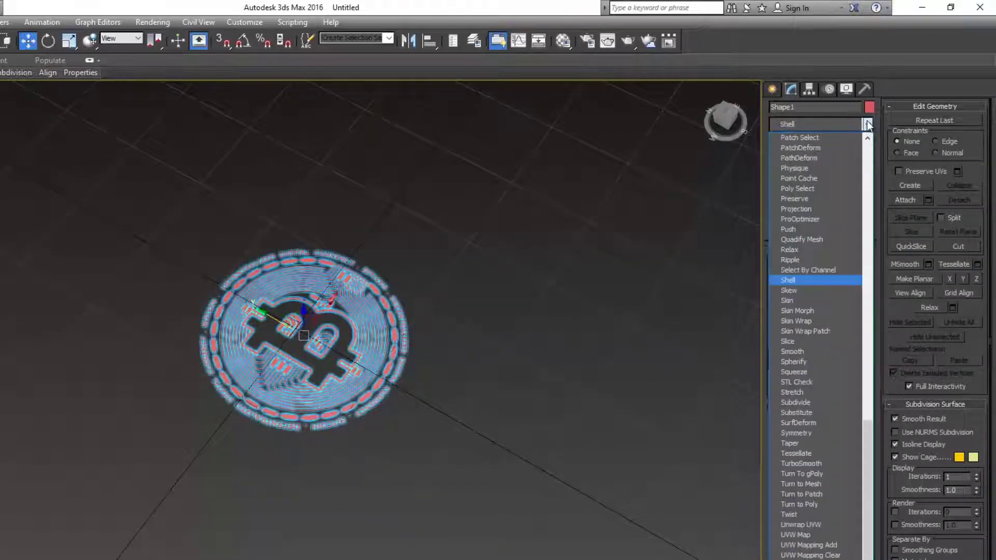
pyautogui.click(791, 280)
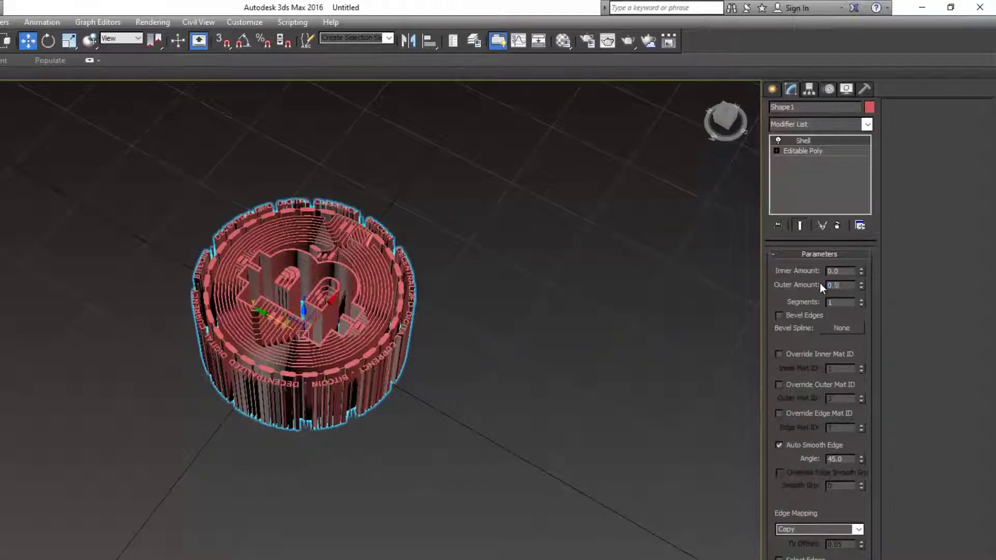
pyautogui.write('0.5')
pyautogui.press('Return')
pyautogui.click(573, 415)
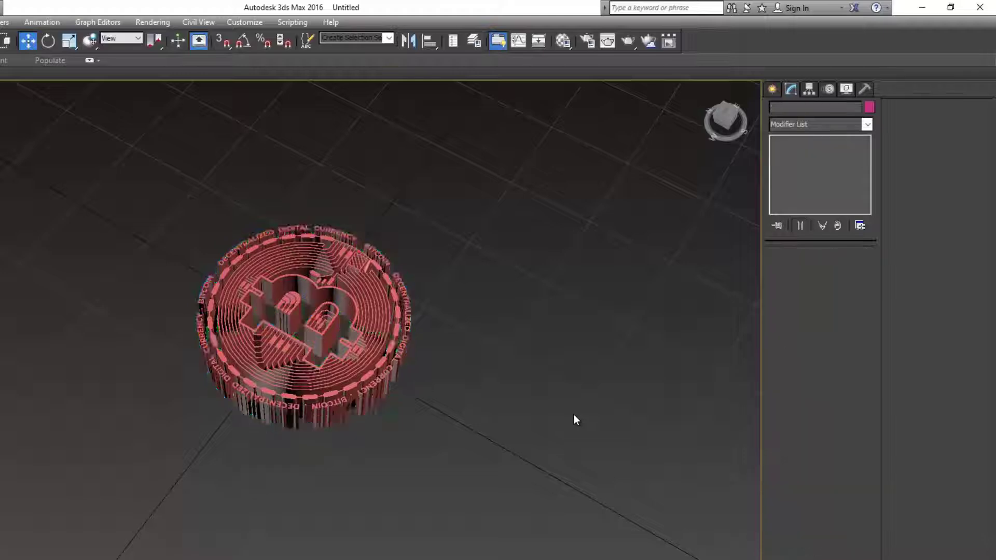
pyautogui.click(410, 363)
pyautogui.click(430, 363)
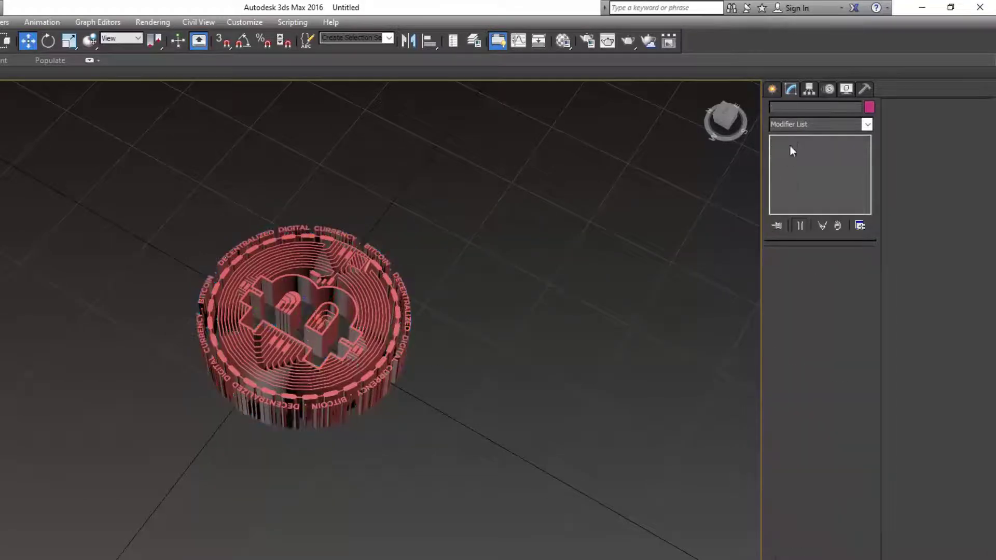
# - Create a cylinder beside the coin artwork with a radius of about 13.9 and a height of about 5.15
pyautogui.click(772, 89)
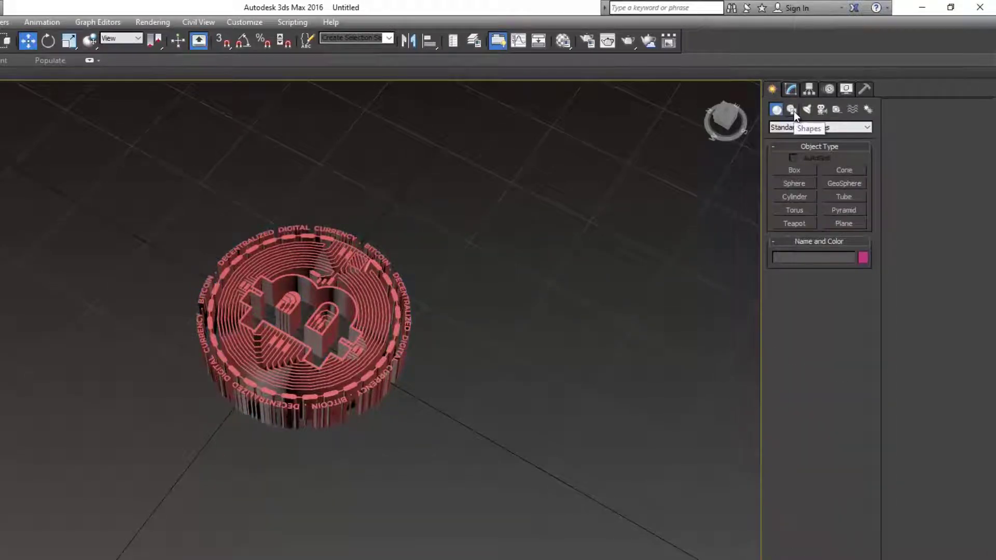
pyautogui.click(792, 110)
pyautogui.click(789, 126)
pyautogui.click(790, 126)
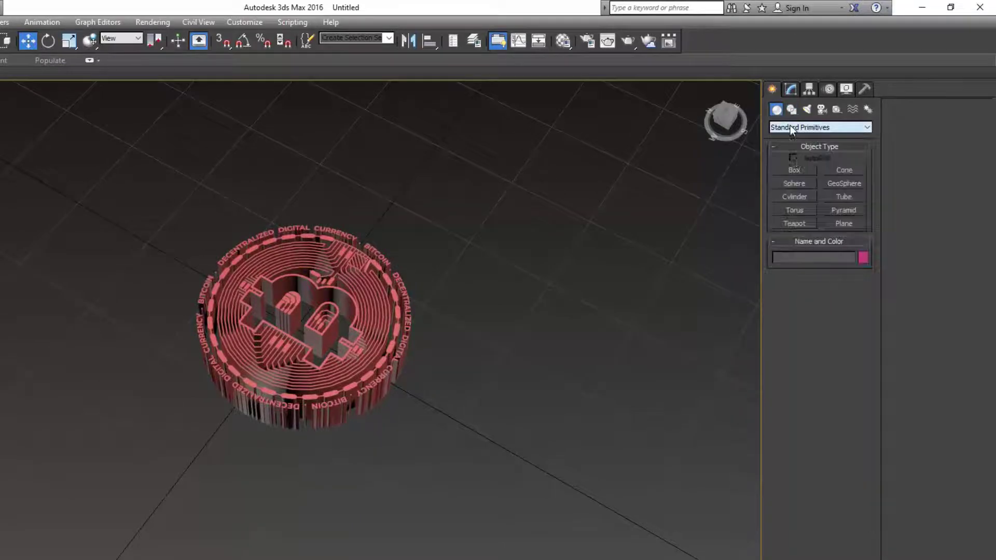
pyautogui.click(794, 198)
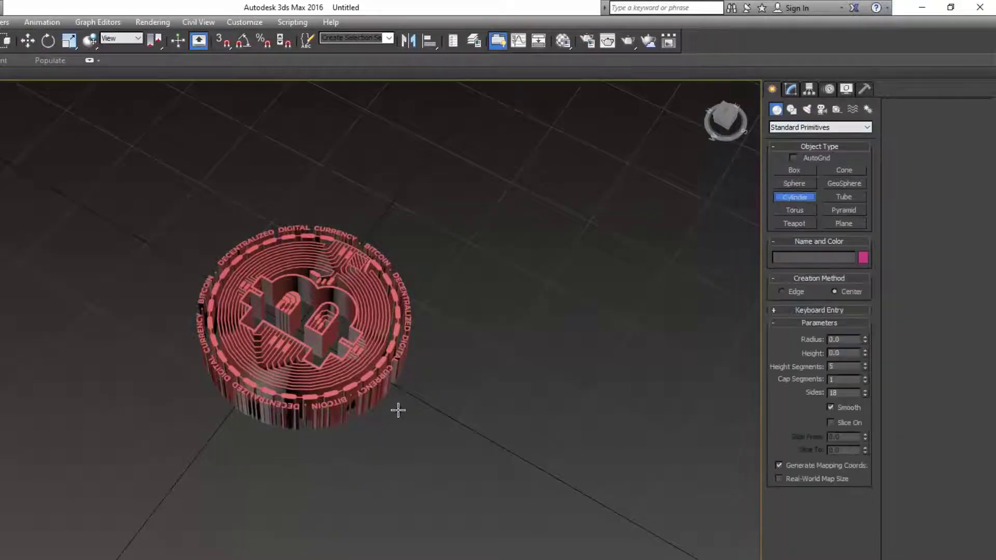
pyautogui.moveTo(425, 369); pyautogui.dragTo(520, 467)
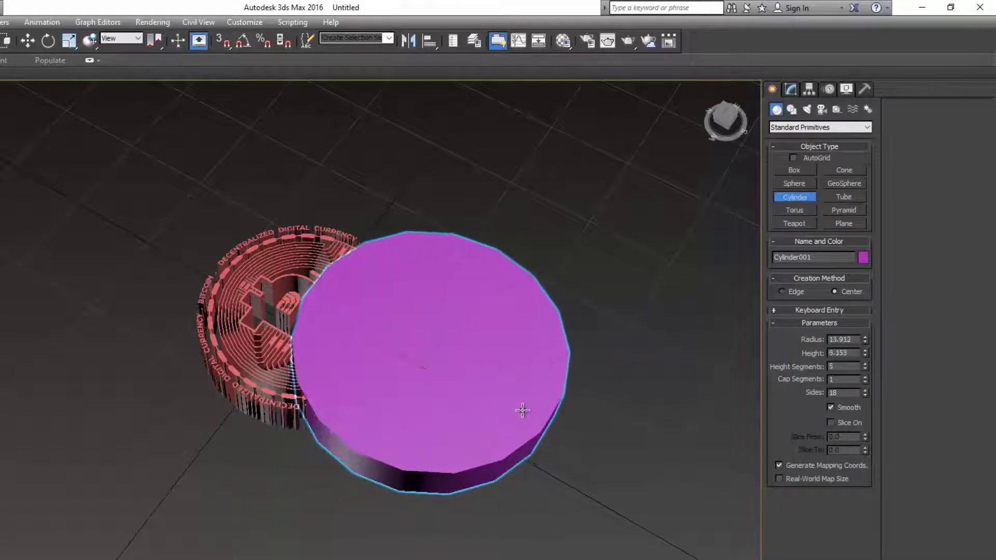
# - In the top view, move the coin artwork along the X axis until it is clear of the cylinder
pyautogui.click(29, 41)
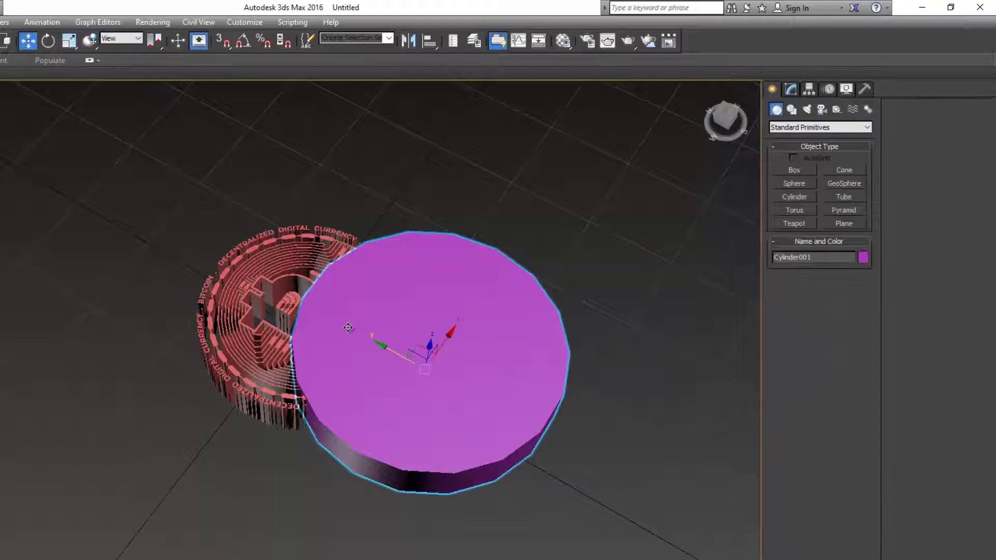
pyautogui.press('t')
pyautogui.press('z')
pyautogui.scroll(-2, 369, 361)
pyautogui.moveTo(381, 360); pyautogui.dragTo(301, 418, button='middle')
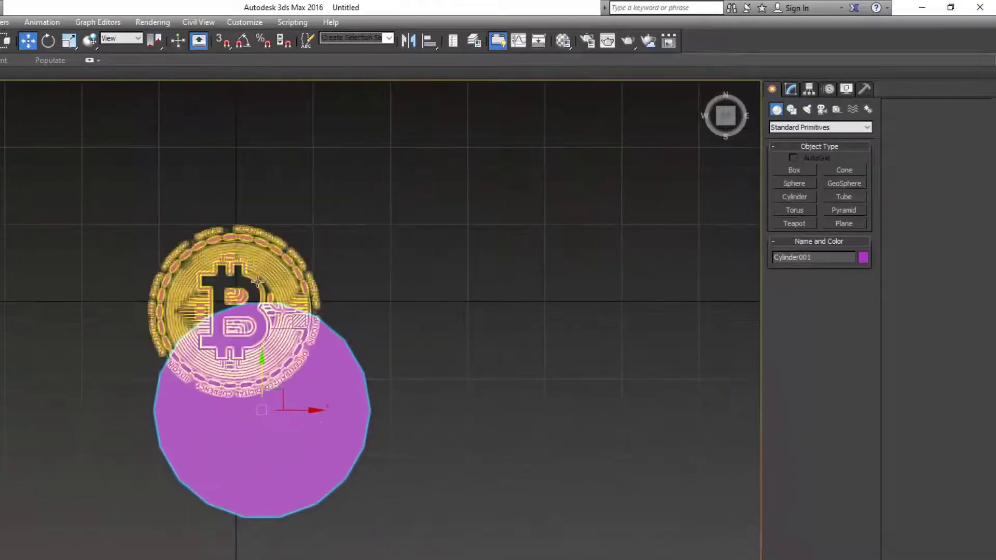
pyautogui.click(254, 278)
pyautogui.moveTo(275, 314); pyautogui.dragTo(512, 313)
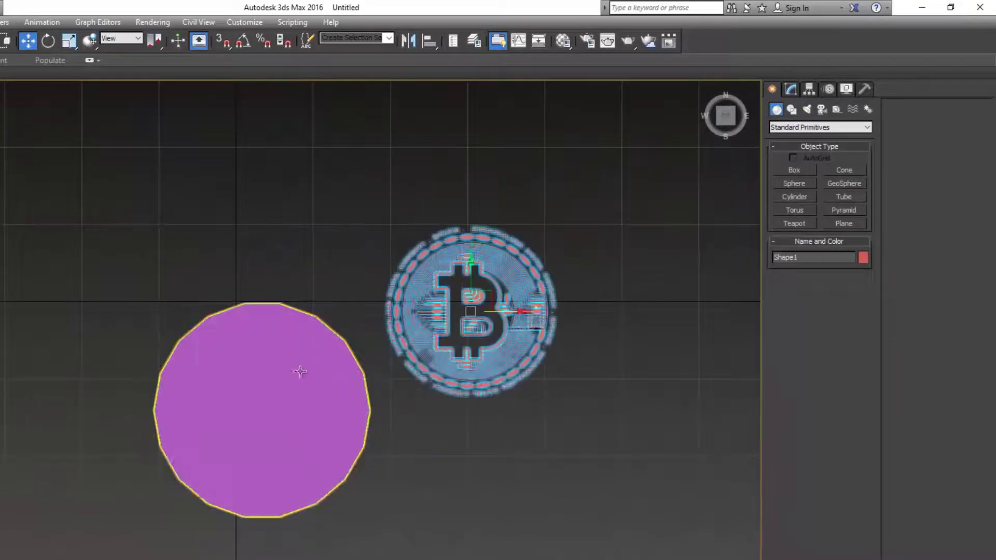
# - Set the cylinder's sides to 48 and move the cylinder roughly level with the coin artwork
pyautogui.click(300, 372)
pyautogui.click(789, 90)
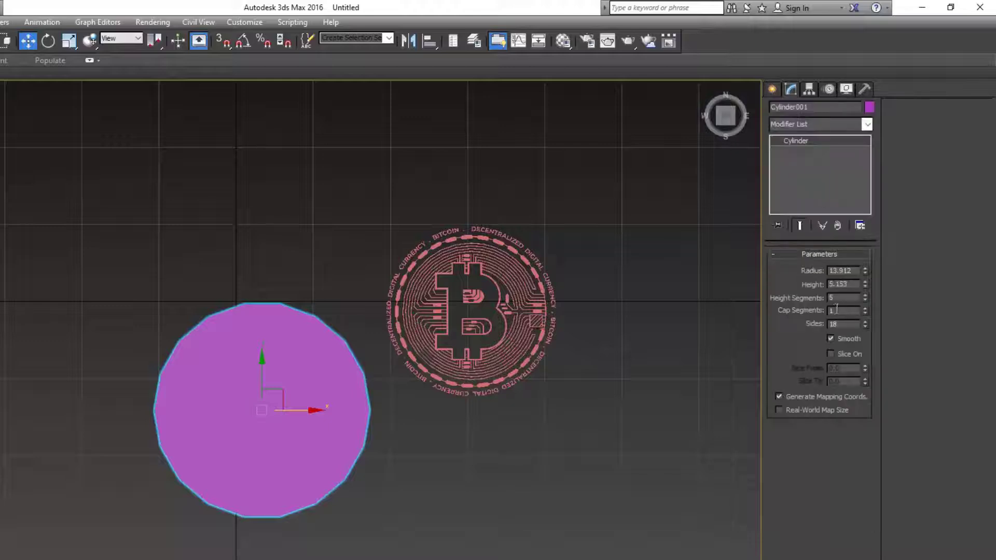
pyautogui.write('48')
pyautogui.press('Return')
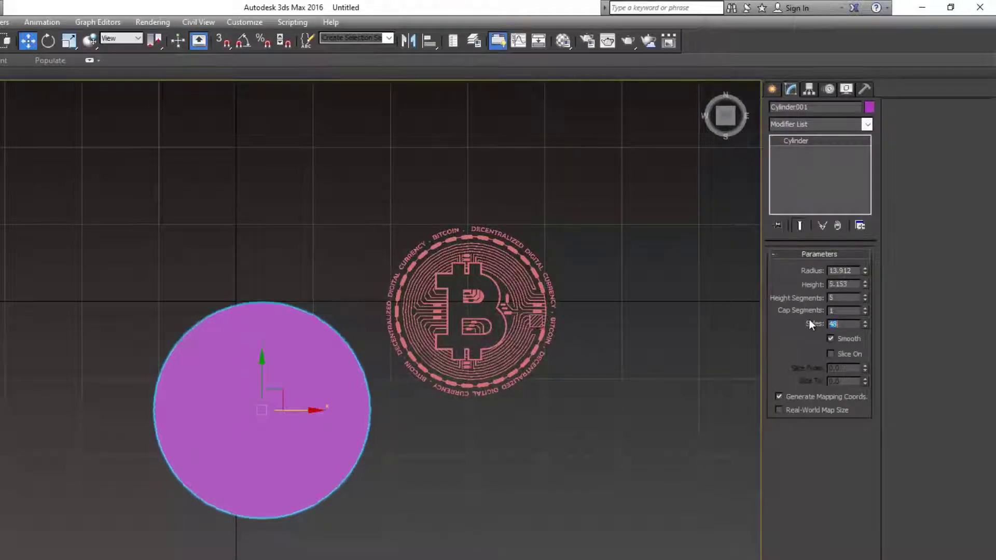
pyautogui.moveTo(289, 417); pyautogui.dragTo(251, 294)
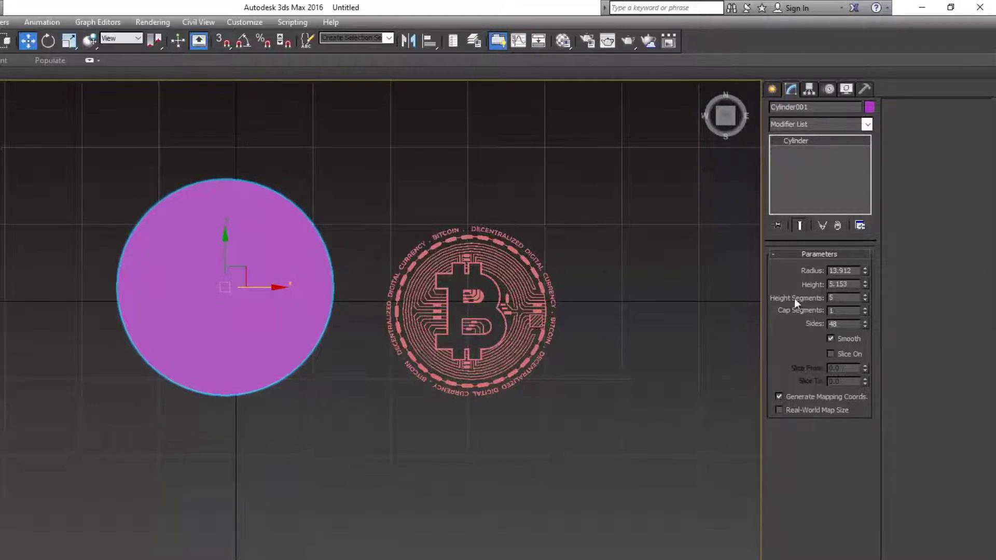
# - Set the cylinder's height to 2.0 and its height segments to 1
pyautogui.keyDown('alt'); pyautogui.moveTo(232, 347); pyautogui.dragTo(268, 277, button='middle'); pyautogui.keyUp('alt')
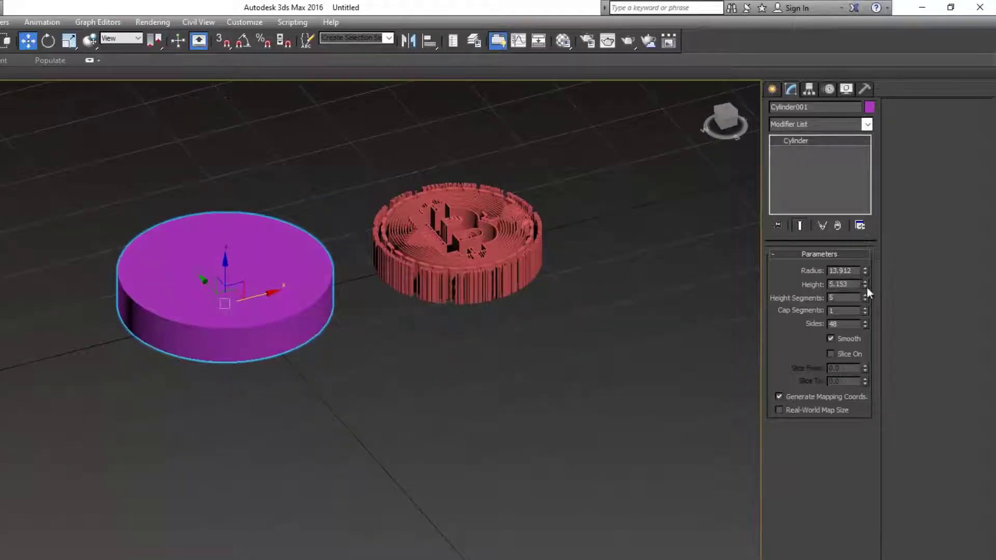
pyautogui.write('2.0')
pyautogui.press('Return')
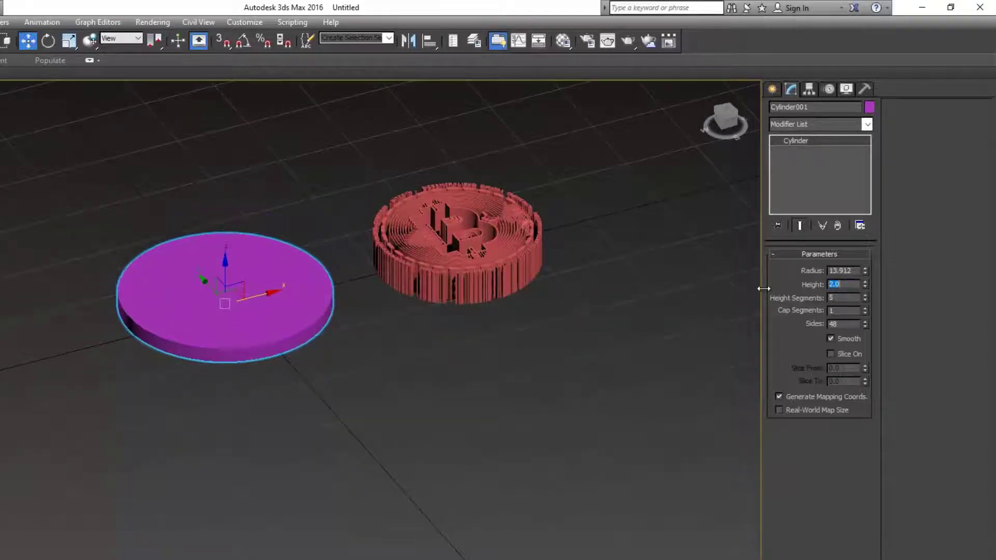
pyautogui.moveTo(867, 300); pyautogui.dragTo(869, 353)
# - Convert the cylinder to an Editable Poly and turn on the edged faces display
pyautogui.rightClick(295, 287)
pyautogui.moveTo(384, 414)
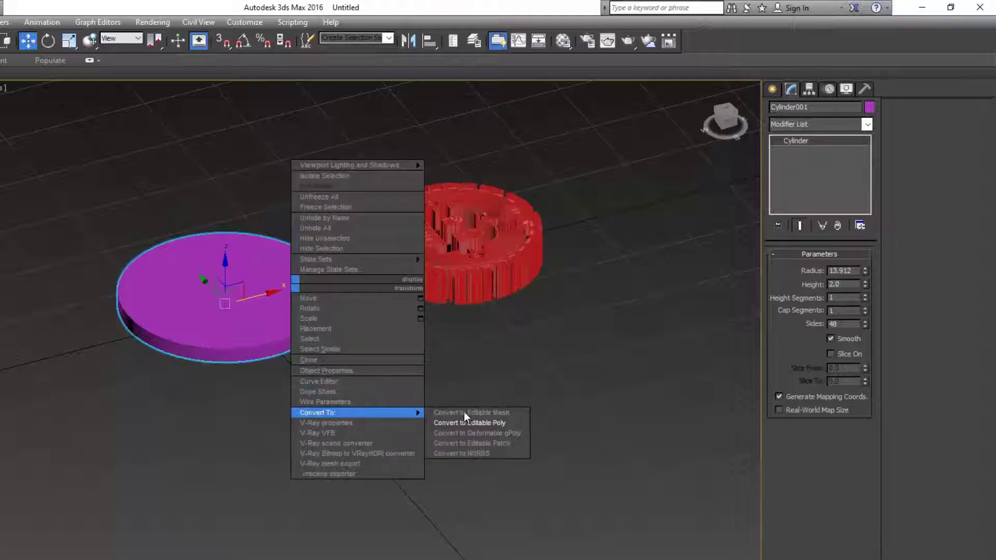
pyautogui.click(469, 423)
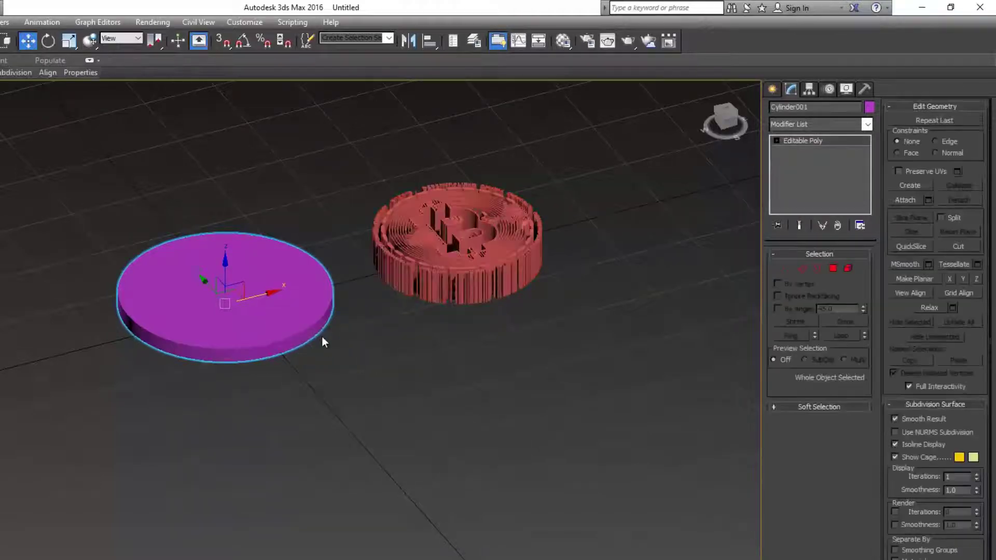
pyautogui.press('F4')
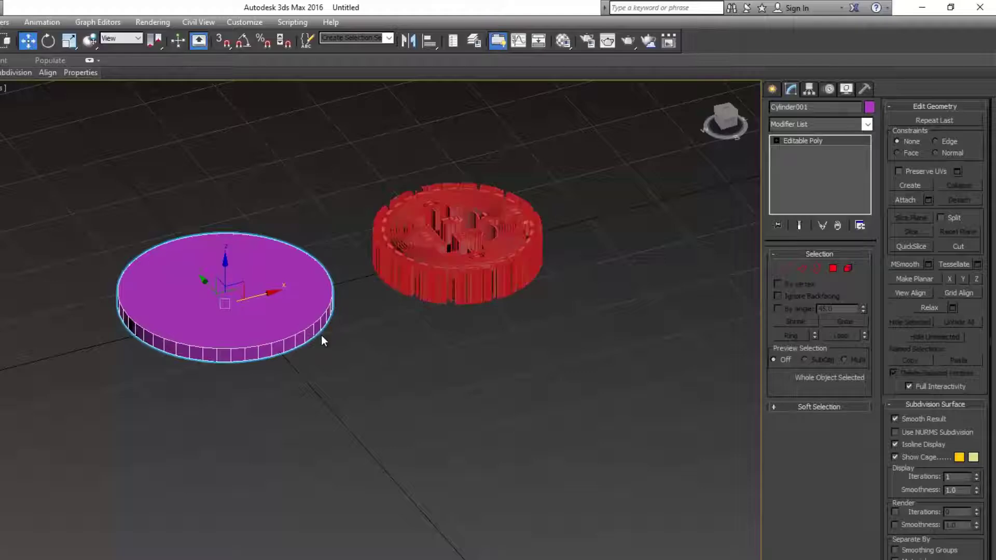
# - Select the cylinder's top and bottom cap polygons and inset them by about 1.5
pyautogui.click(833, 268)
pyautogui.click(289, 293)
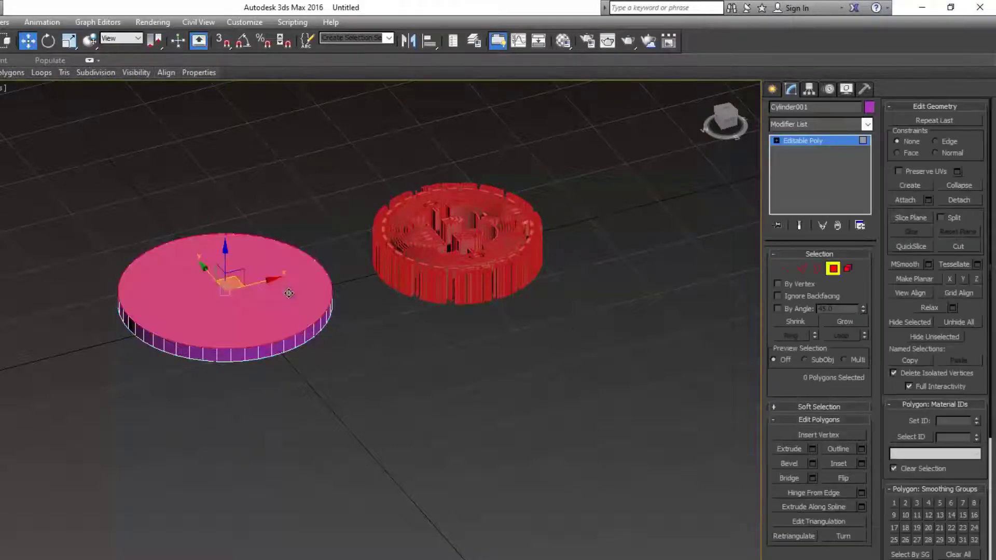
pyautogui.keyDown('alt'); pyautogui.moveTo(278, 362); pyautogui.dragTo(322, 347, button='middle'); pyautogui.keyUp('alt')
pyautogui.keyDown('ctrl'); pyautogui.click(252, 291); pyautogui.keyUp('ctrl')
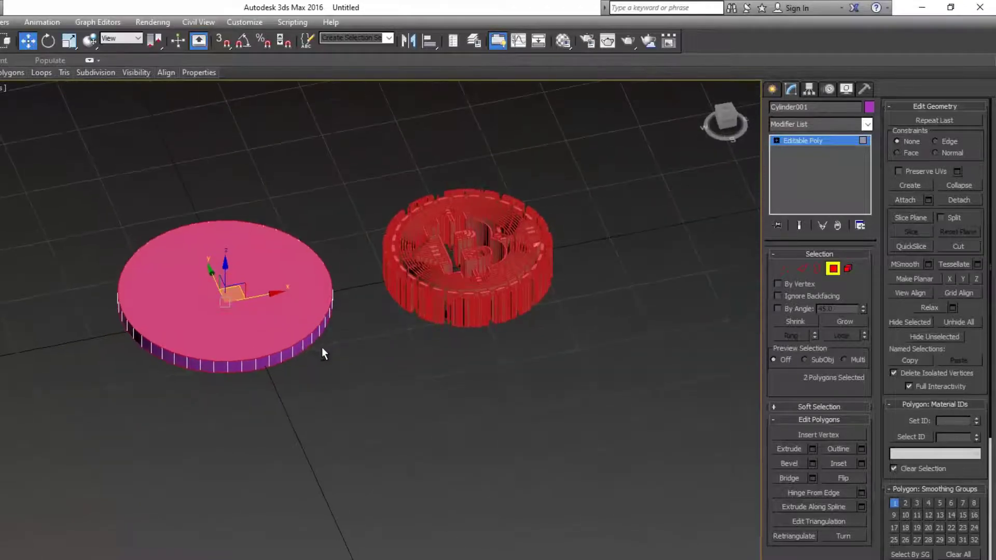
pyautogui.click(860, 463)
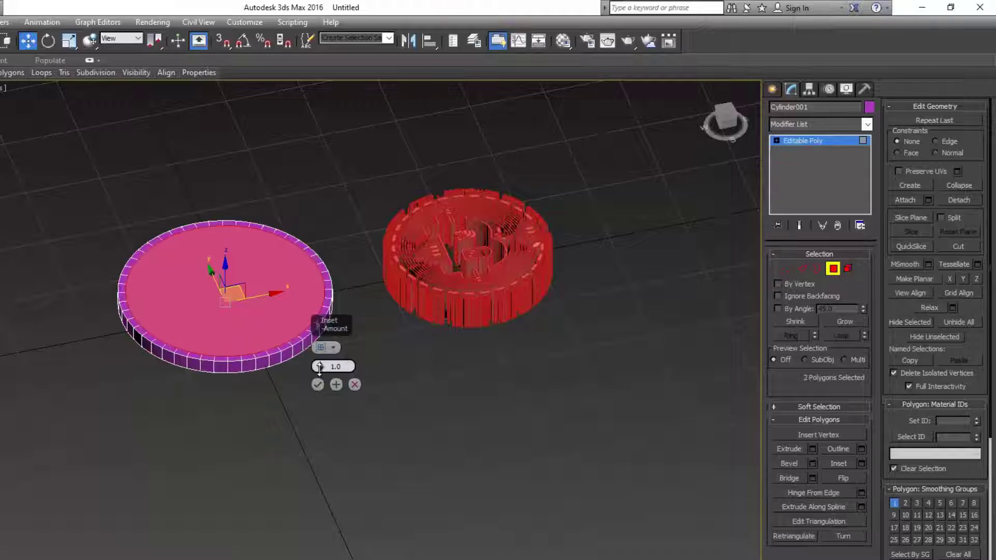
pyautogui.moveTo(320, 367); pyautogui.dragTo(319, 365)
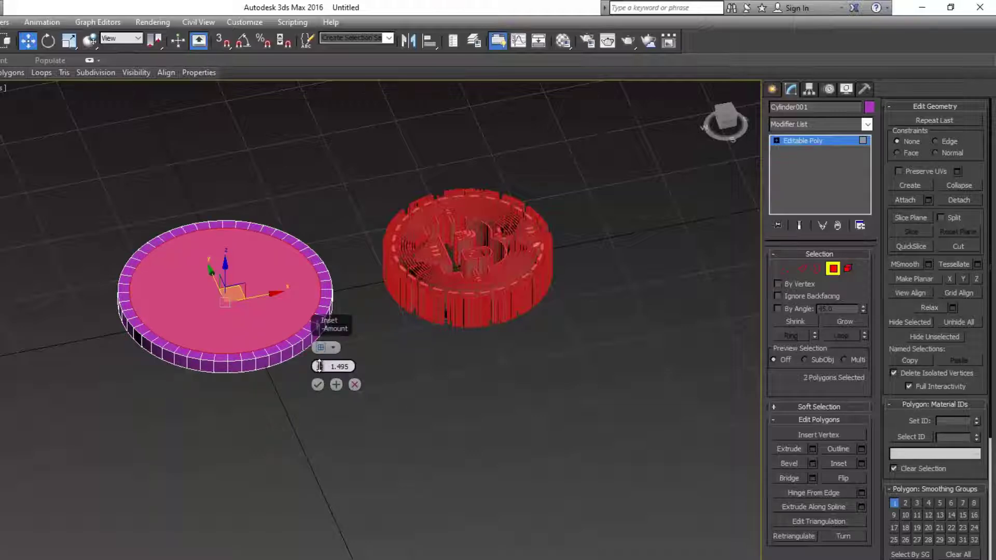
pyautogui.click(317, 384)
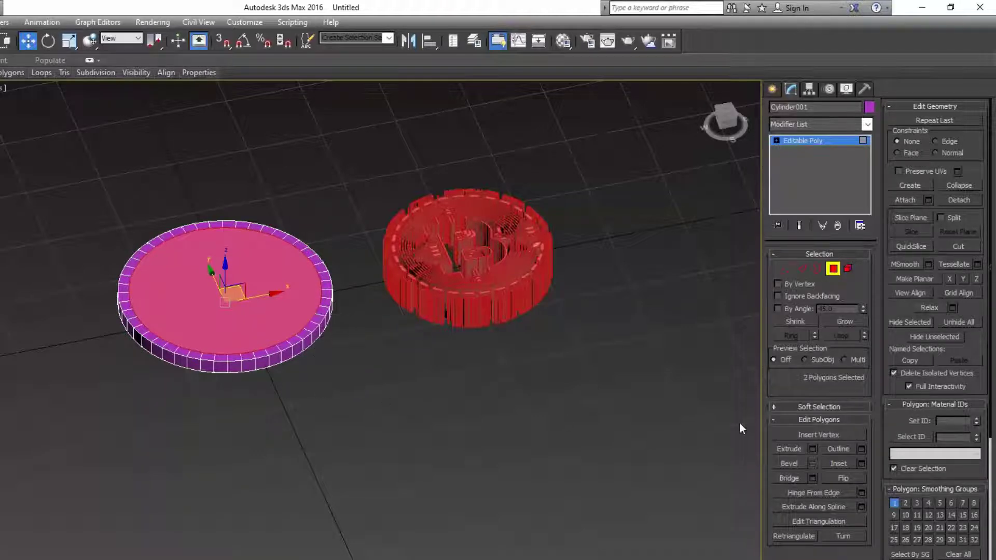
# - Extrude the inset top and bottom polygons by -0.3 to recess both coin faces
pyautogui.click(812, 449)
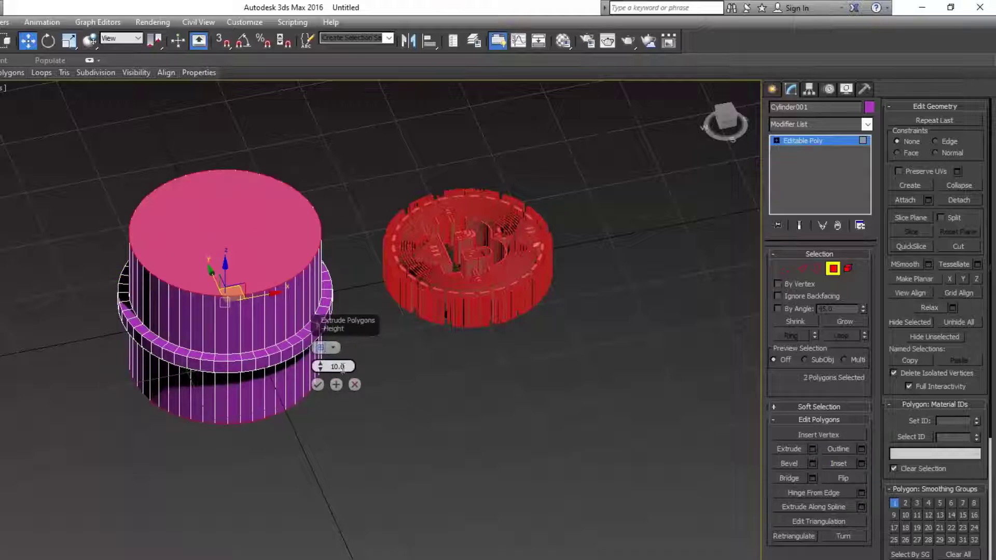
pyautogui.doubleClick(338, 366)
pyautogui.write('-0.1')
pyautogui.press('Return')
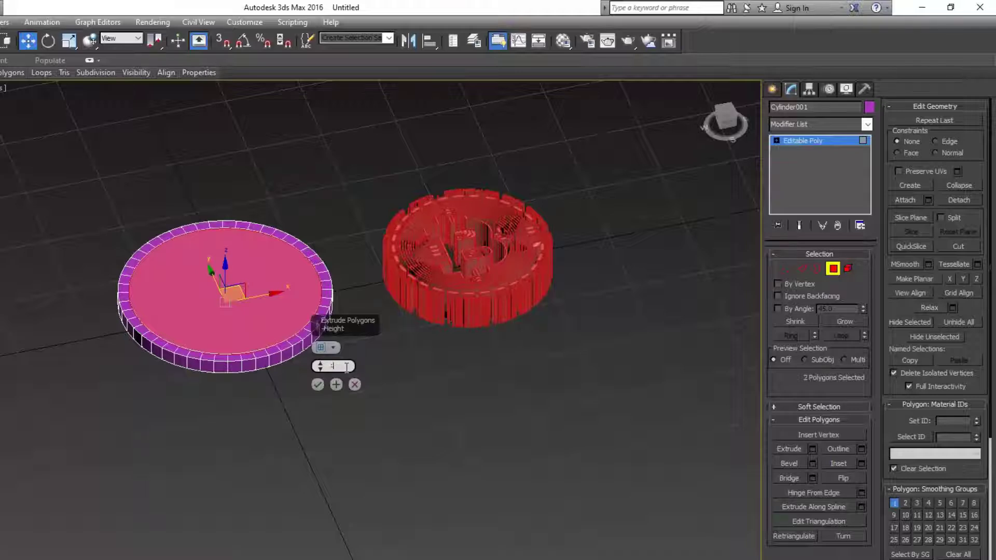
pyautogui.press('BackSpace')
pyautogui.write('3')
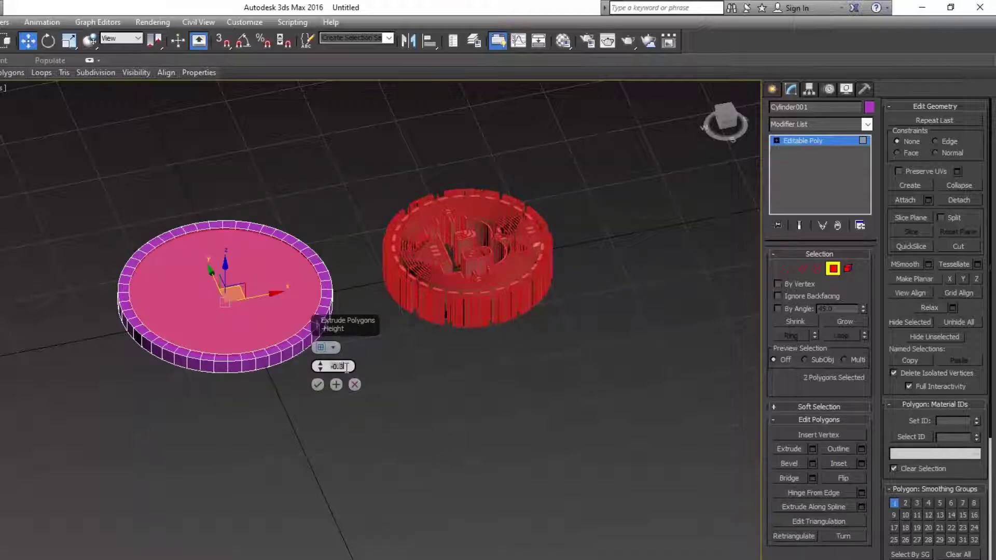
pyautogui.click(318, 384)
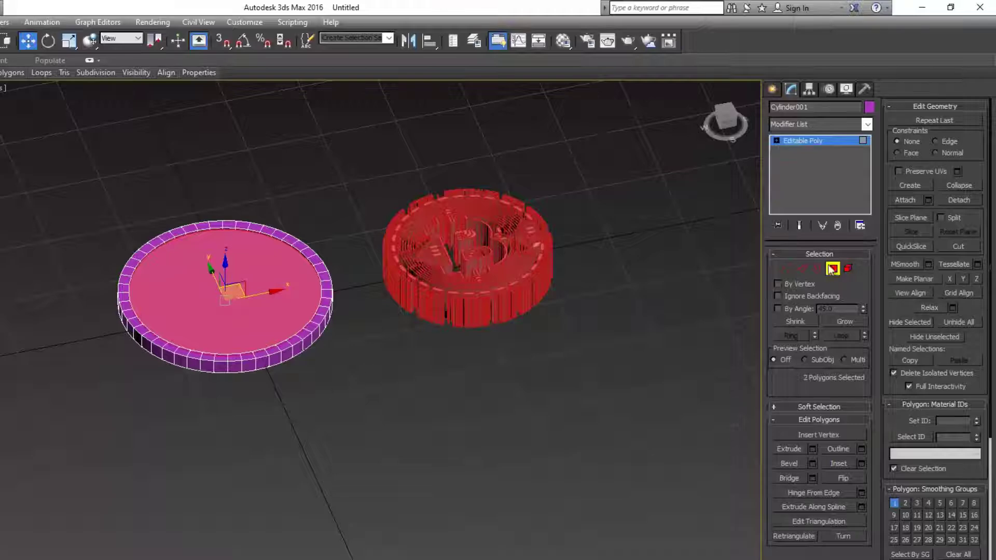
# - Chamfer the coin body's two outer rim edge loops by about 0.134 with 12 connect edge segments, and return to whole-object level
pyautogui.click(802, 268)
pyautogui.scroll(5, 353, 348)
pyautogui.click(353, 349)
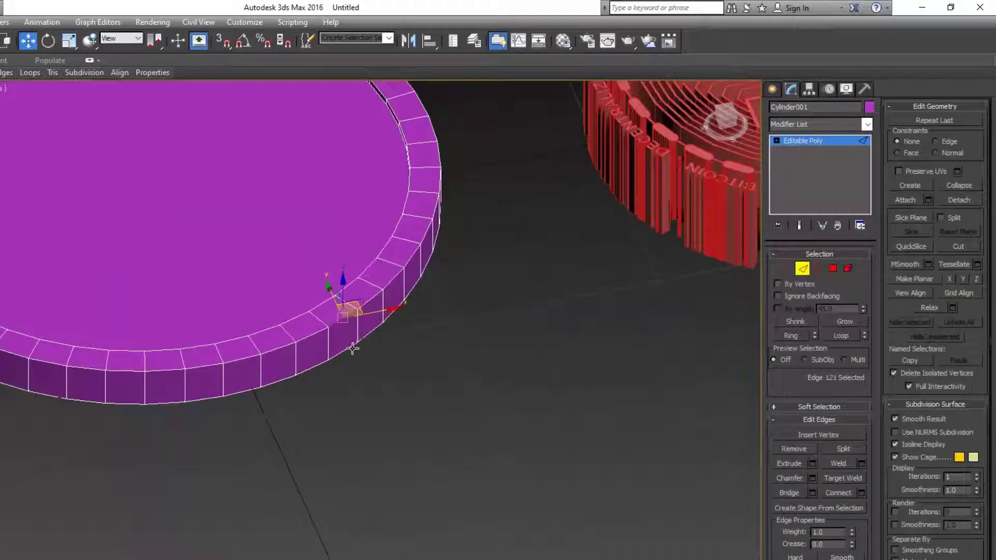
pyautogui.keyDown('ctrl'); pyautogui.click(347, 350); pyautogui.keyUp('ctrl')
pyautogui.click(843, 336)
pyautogui.scroll(-5, 524, 356)
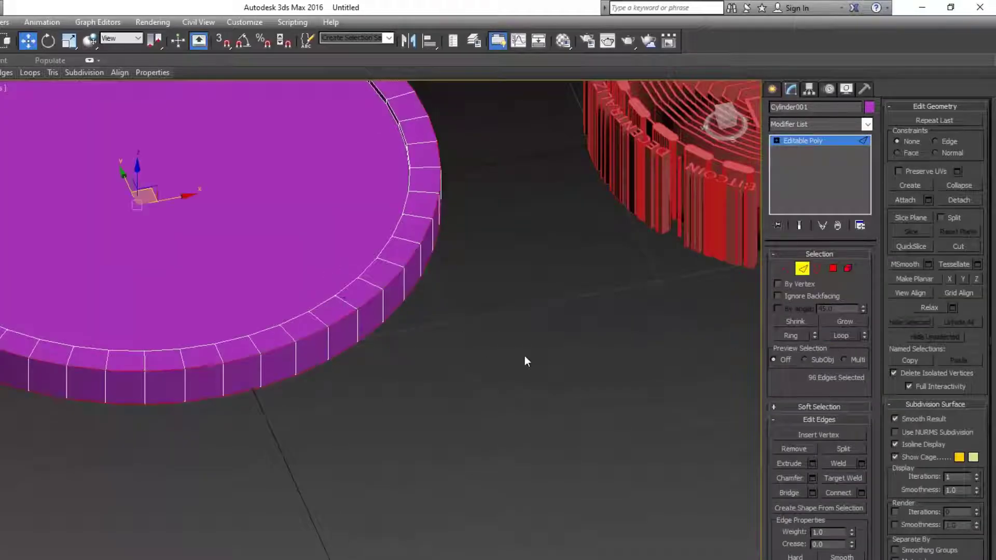
pyautogui.click(812, 477)
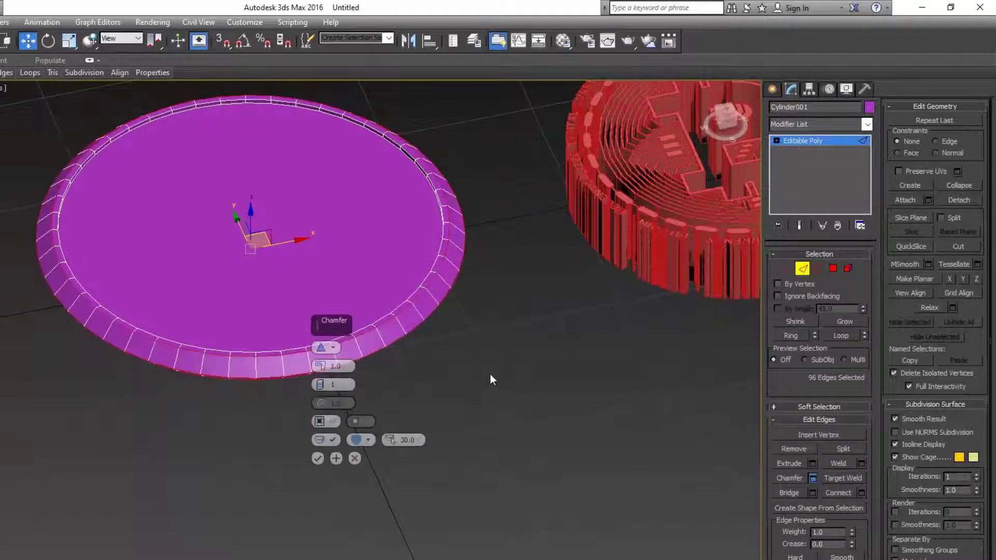
pyautogui.moveTo(321, 348)
pyautogui.mouseDown()
pyautogui.moveTo(323, 336)
pyautogui.moveTo(324, 407)
pyautogui.moveTo(325, 357)
pyautogui.mouseUp()
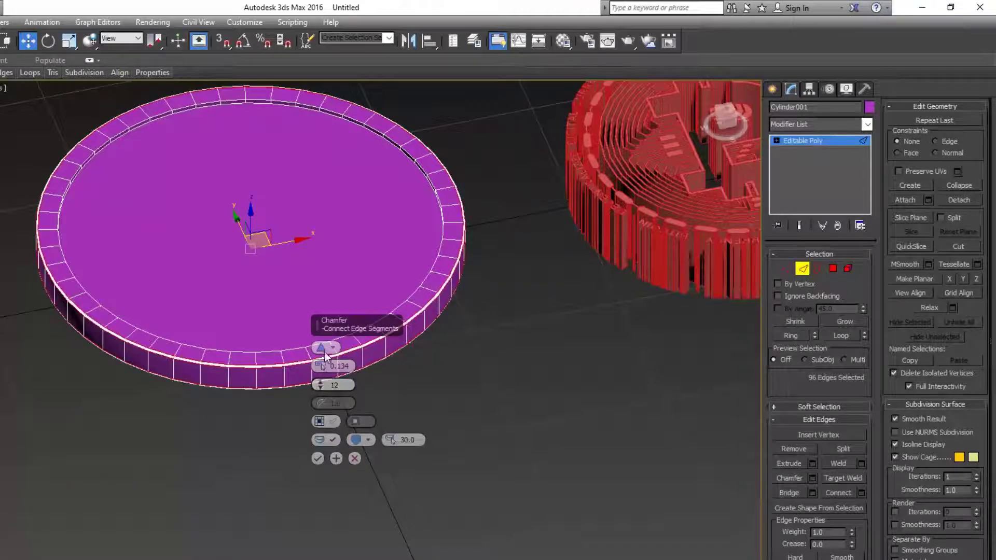
pyautogui.click(317, 458)
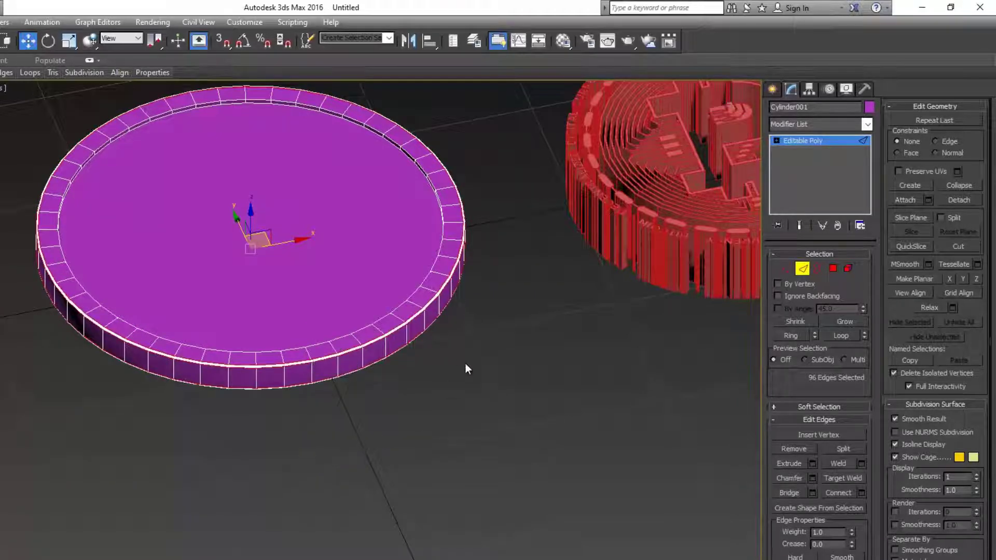
pyautogui.click(812, 139)
pyautogui.click(461, 391)
pyautogui.click(342, 367)
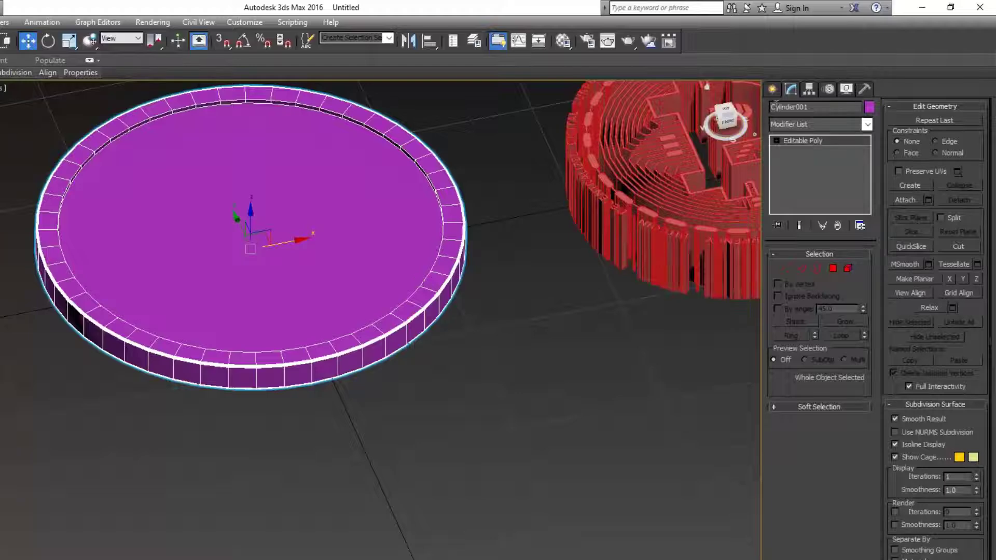
# - In the top view, create a small cylinder beside the coin body with a radius of about 0.39 and a height of about 1.3
pyautogui.click(773, 90)
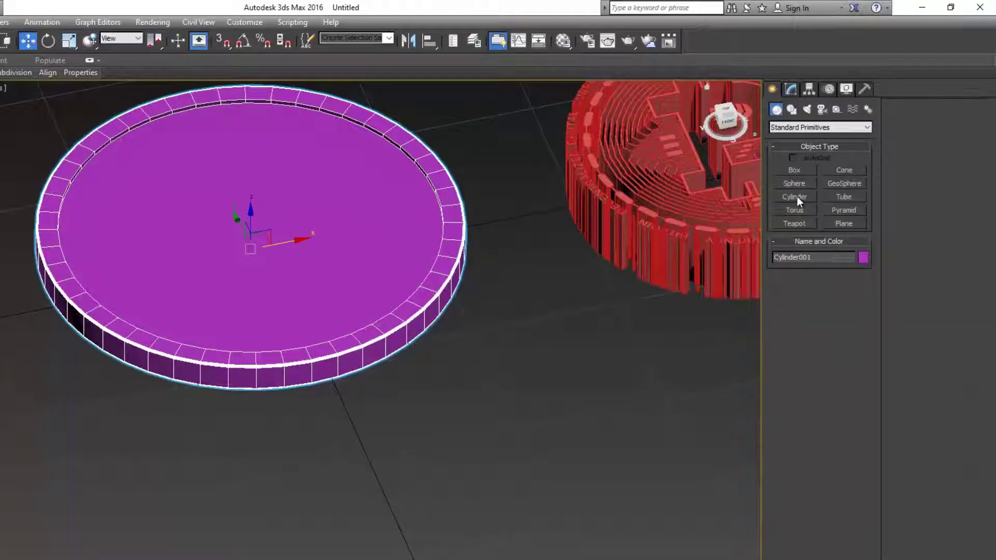
pyautogui.click(796, 196)
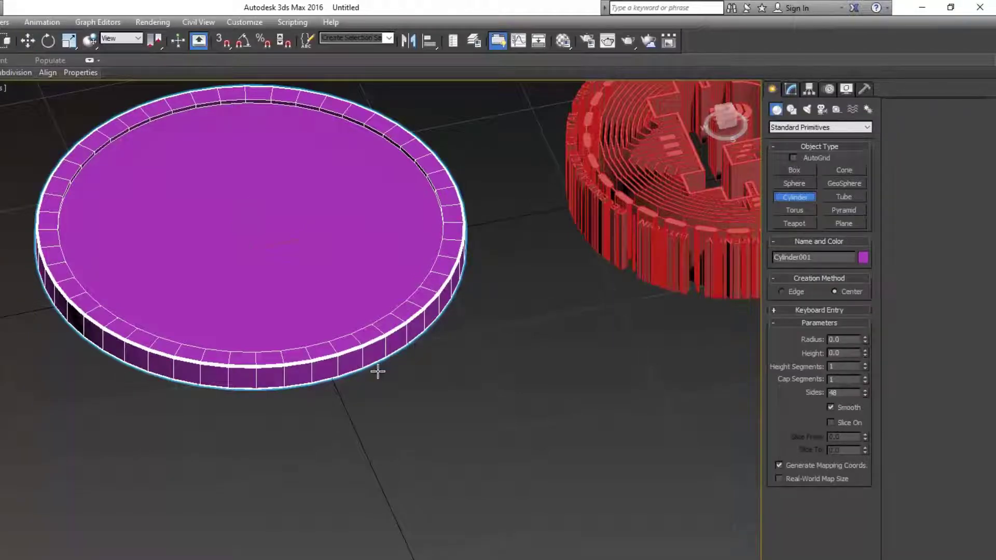
pyautogui.press('t')
pyautogui.scroll(8, 342, 358)
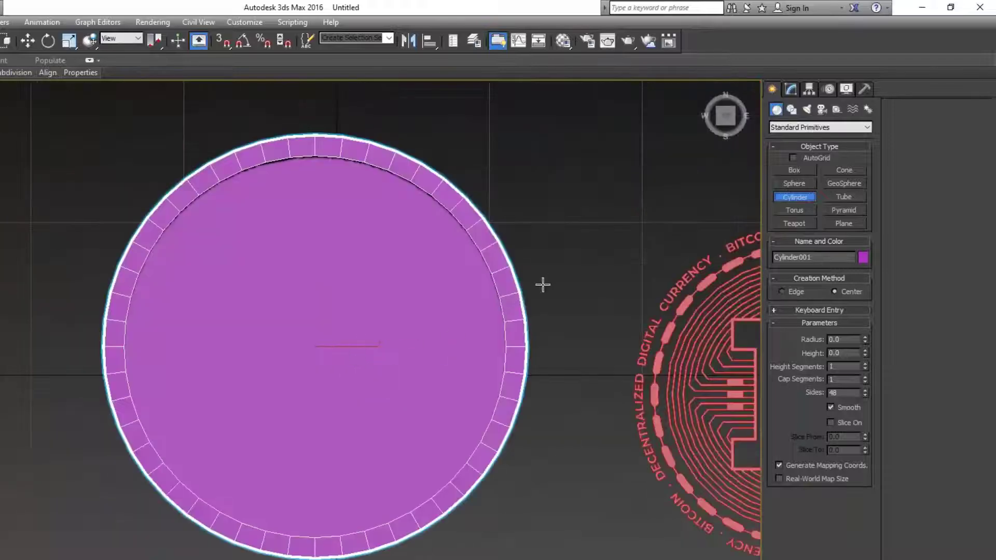
pyautogui.moveTo(545, 283); pyautogui.dragTo(545, 281)
pyautogui.click(552, 264)
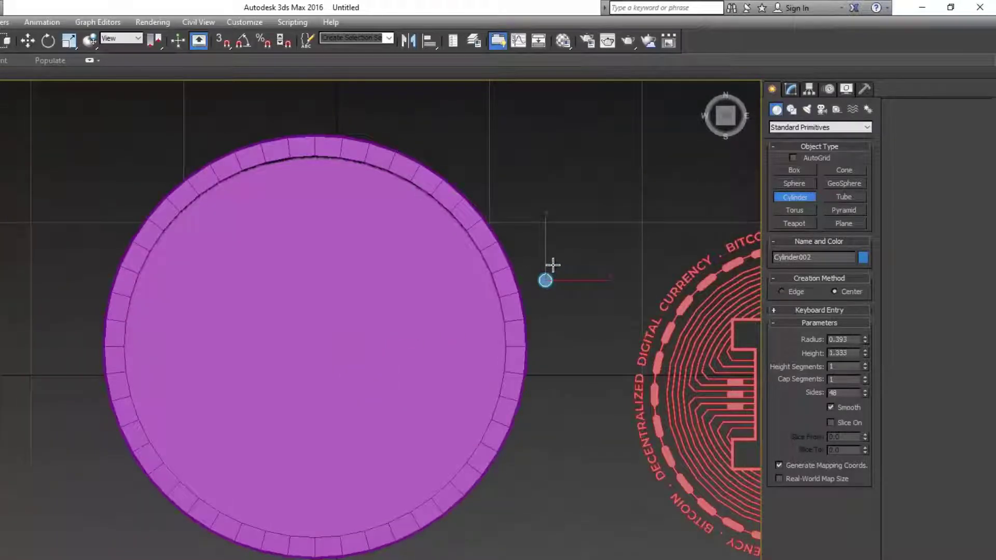
# - Convert the small cylinder to an Editable Poly and place it on the coin body's outer edge, level with the coin's centre
pyautogui.click(28, 40)
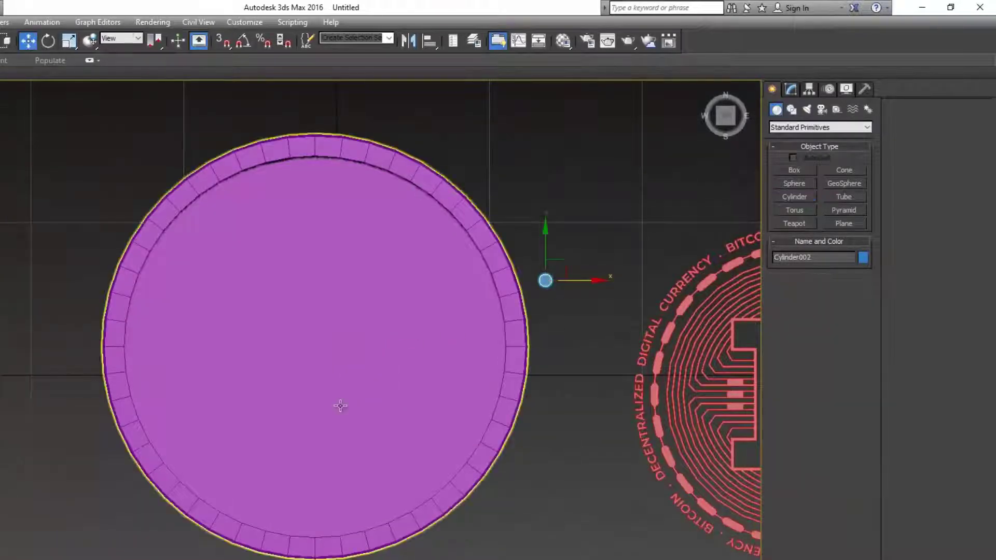
pyautogui.press('f')
pyautogui.scroll(-4, 478, 410)
pyautogui.scroll(-4, 477, 408)
pyautogui.scroll(1, 412, 391)
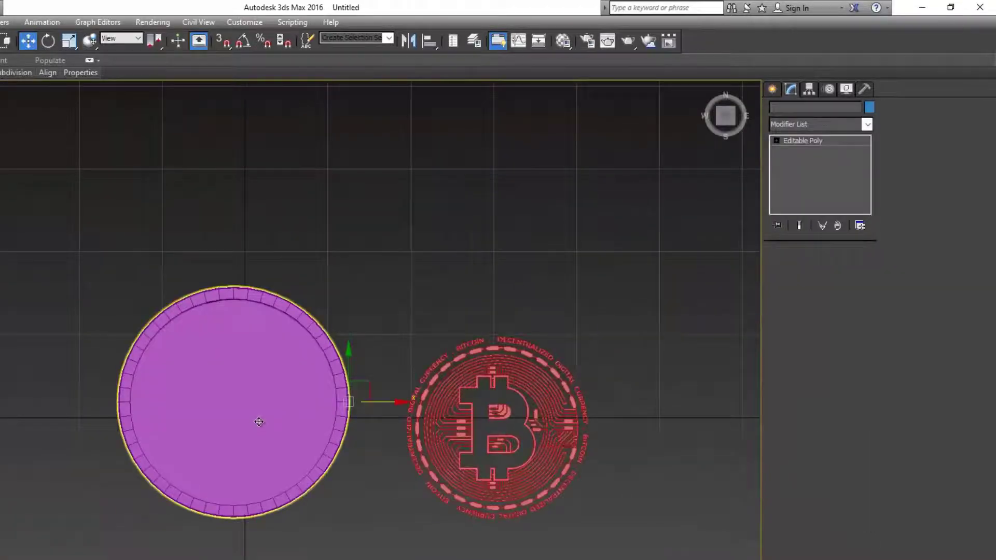
# - Move the coin body in the XY plane until its centre sits on the grid origin
pyautogui.click(259, 421)
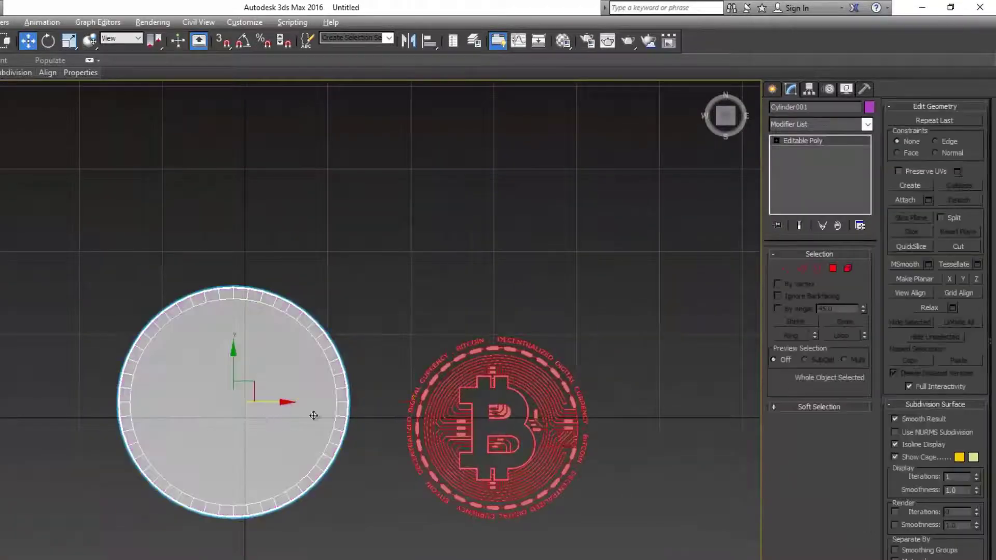
pyautogui.moveTo(306, 441); pyautogui.dragTo(307, 446)
pyautogui.scroll(3, 326, 425)
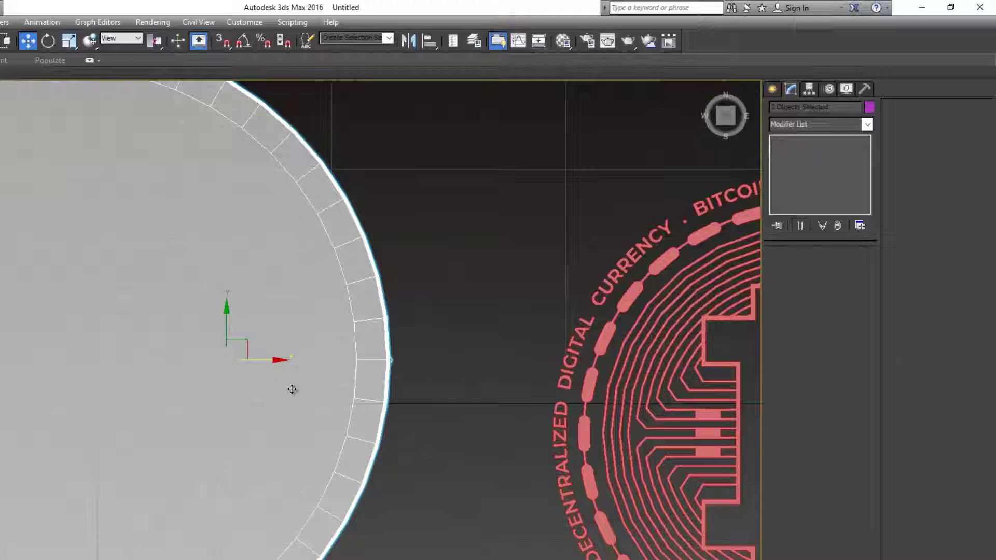
pyautogui.click(240, 345)
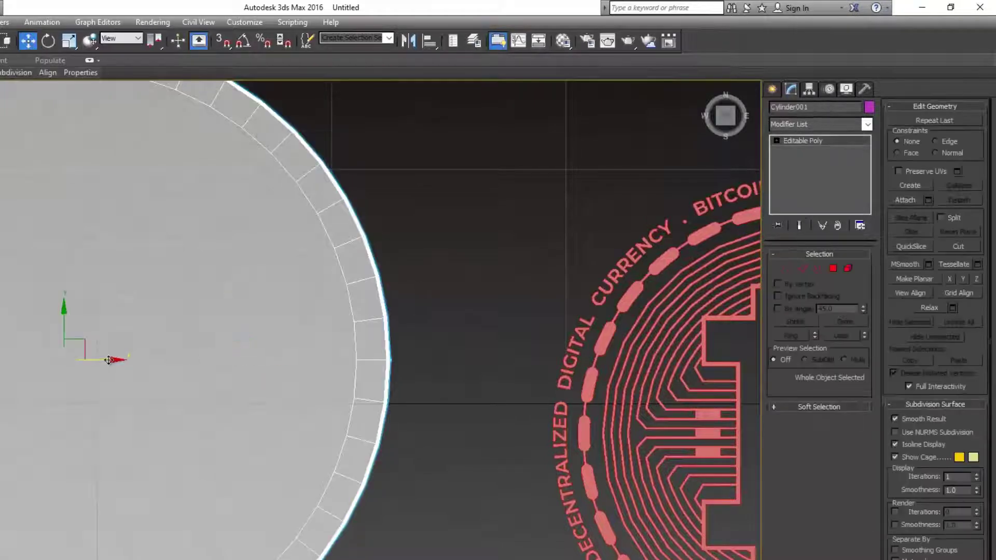
pyautogui.moveTo(73, 338)
pyautogui.mouseDown()
pyautogui.moveTo(103, 378)
pyautogui.moveTo(136, 394)
pyautogui.moveTo(128, 419)
pyautogui.mouseUp()
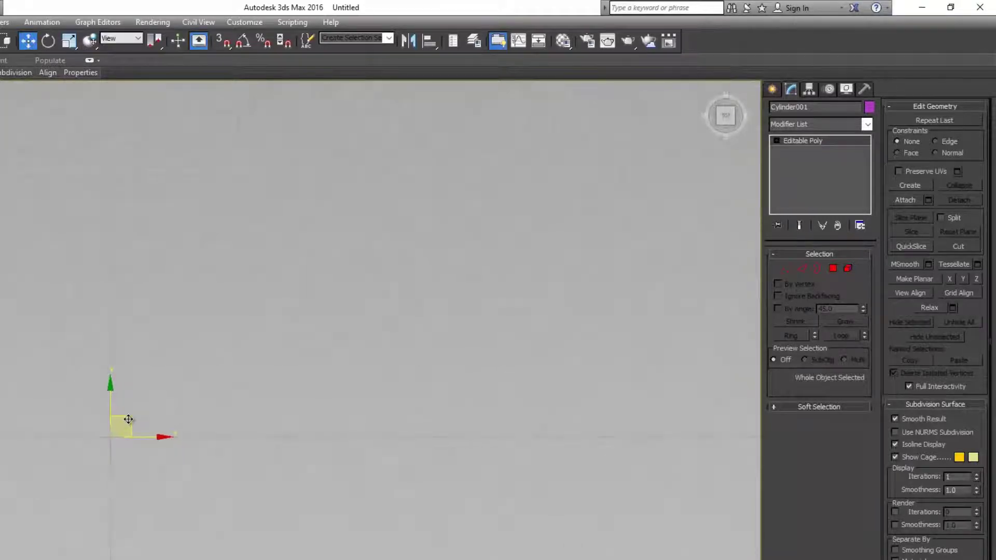
pyautogui.scroll(-5, 128, 419)
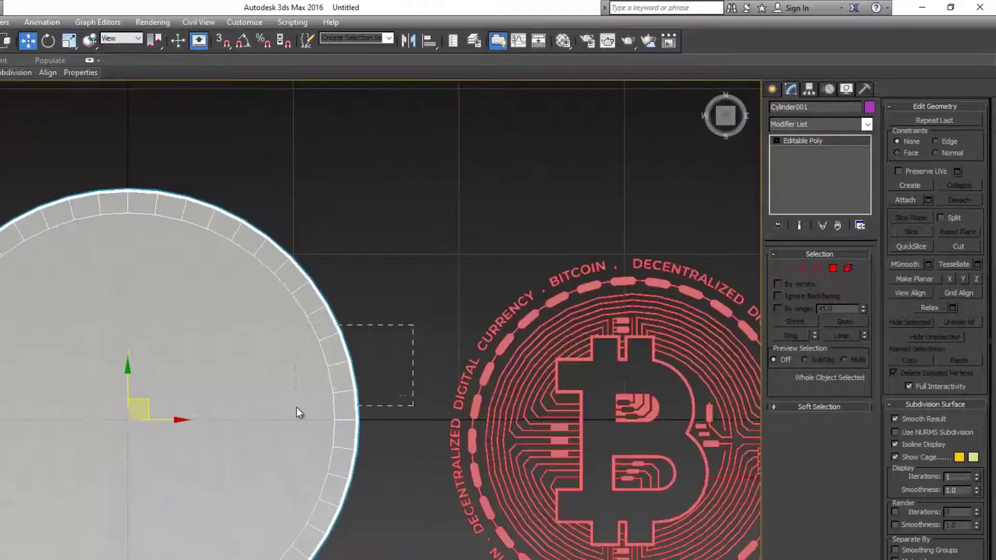
# - Move the small cylinder onto the coin body's outer rim where it crosses the X axis
pyautogui.click(297, 408)
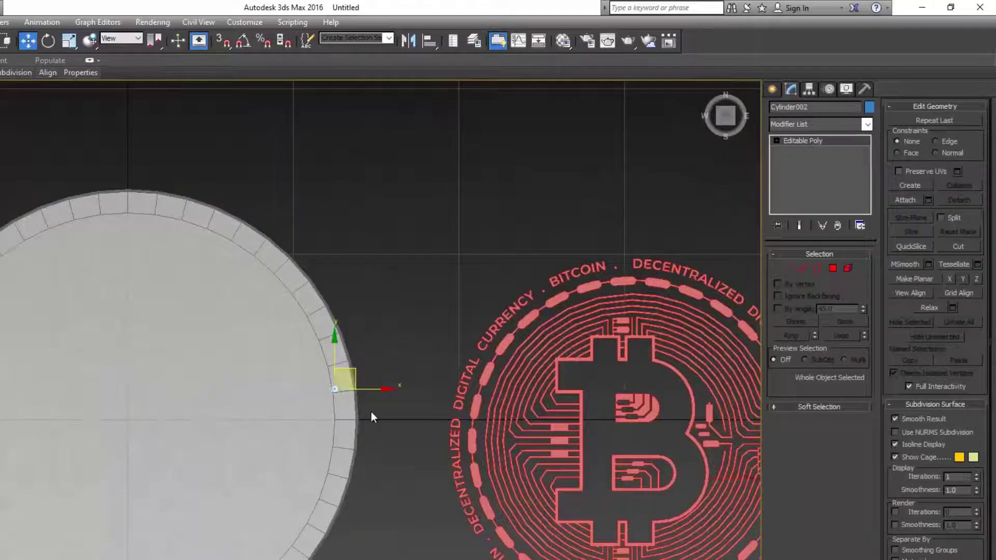
pyautogui.scroll(4, 371, 411)
pyautogui.moveTo(289, 332); pyautogui.dragTo(323, 403)
pyautogui.scroll(7, 341, 440)
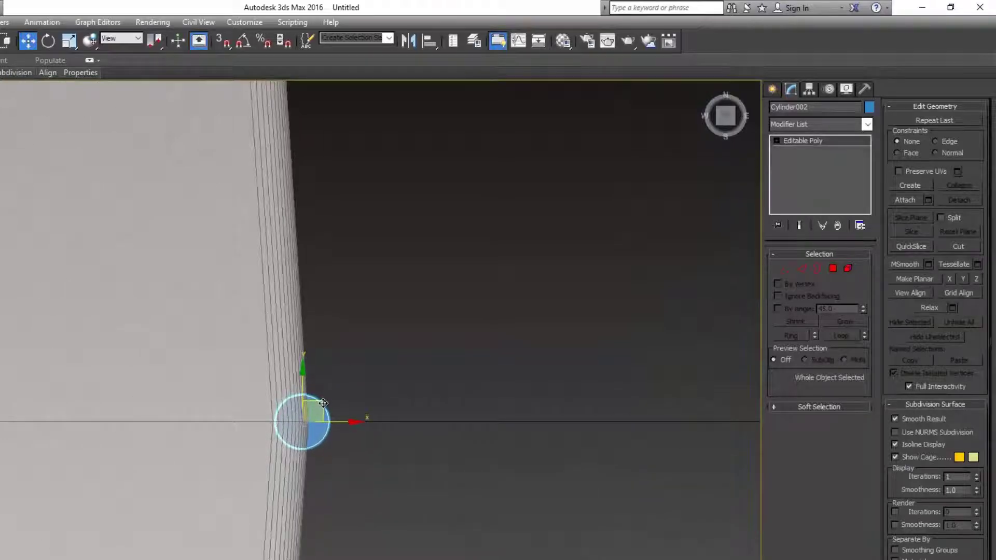
pyautogui.scroll(-10, 323, 403)
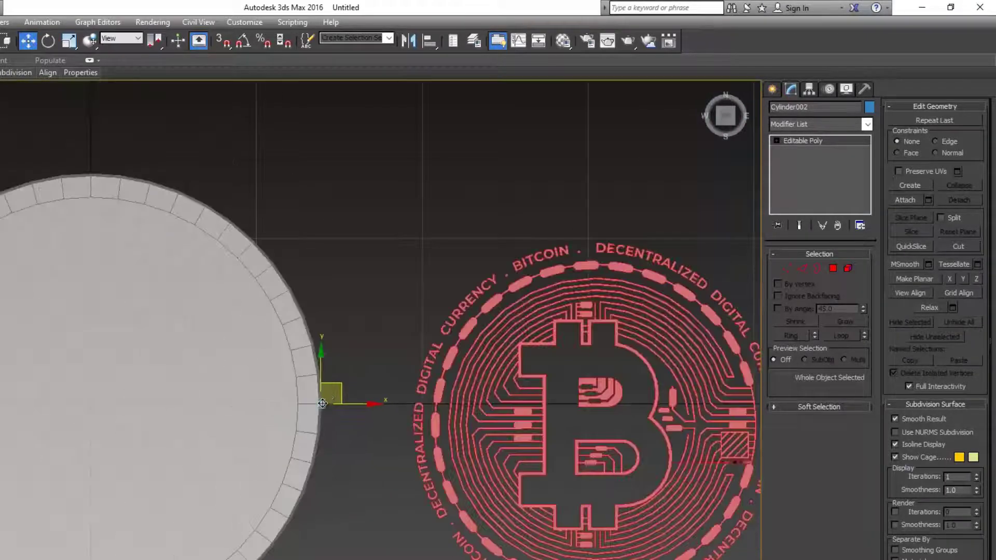
# - Move only the small cylinder's pivot to the coin body's centre at the grid origin
pyautogui.click(809, 89)
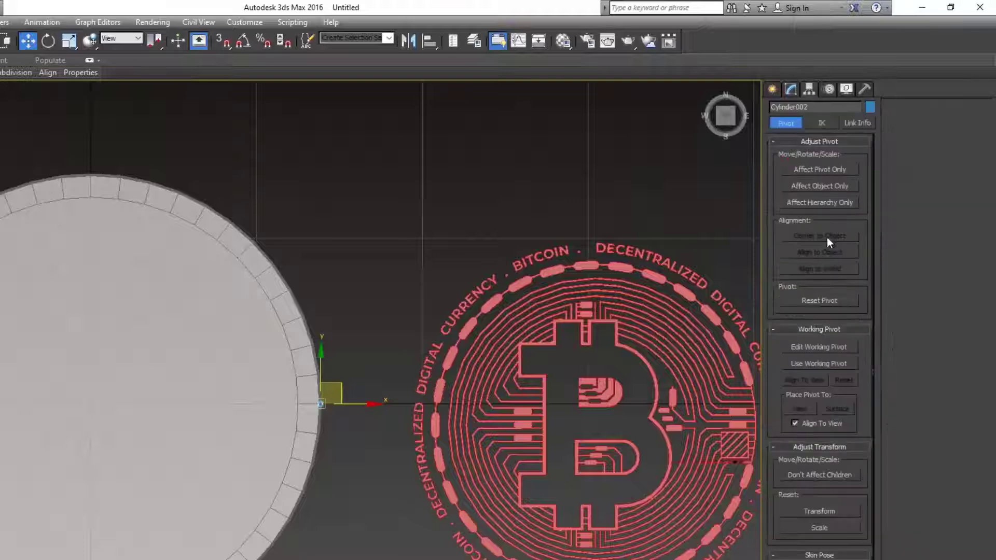
pyautogui.click(818, 168)
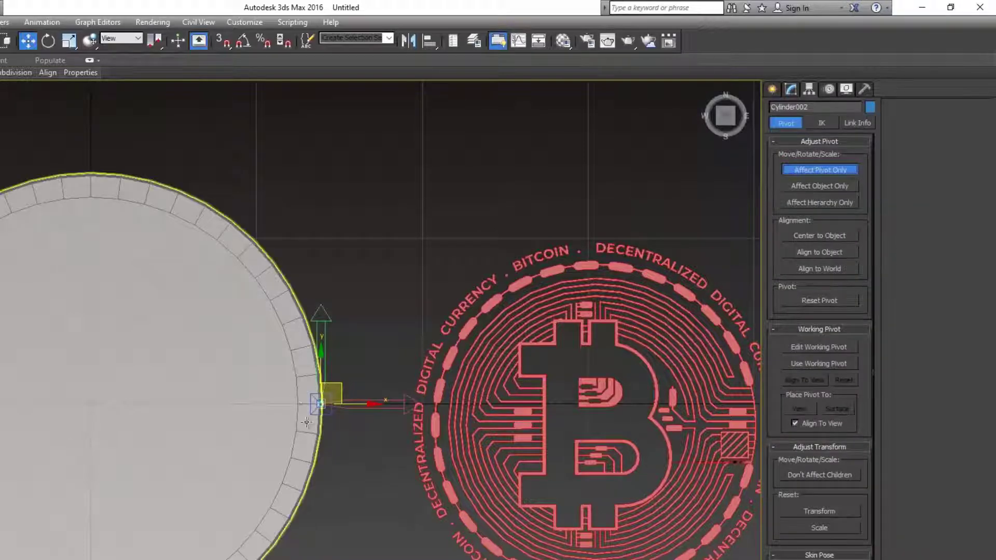
pyautogui.moveTo(359, 403); pyautogui.dragTo(150, 382)
pyautogui.scroll(-5, 154, 382)
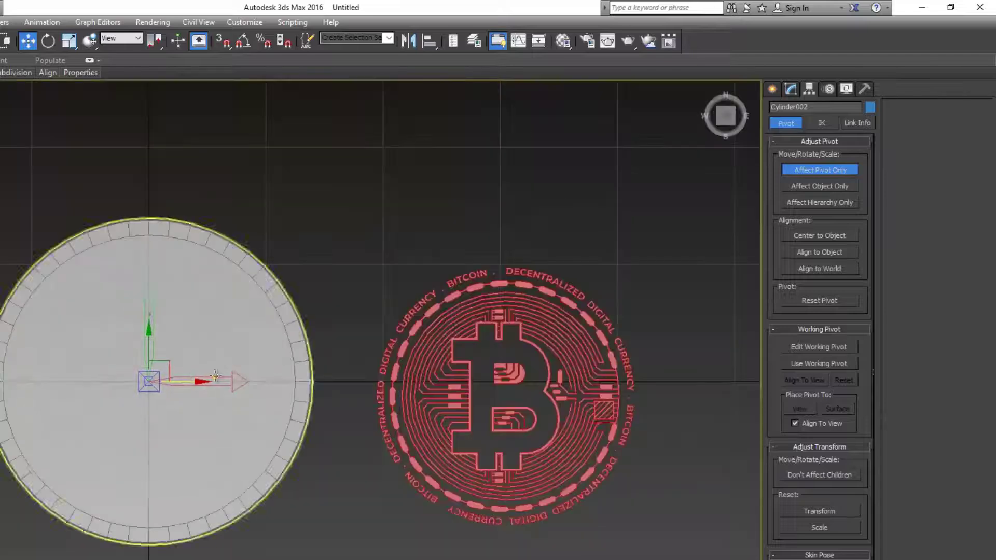
pyautogui.click(814, 167)
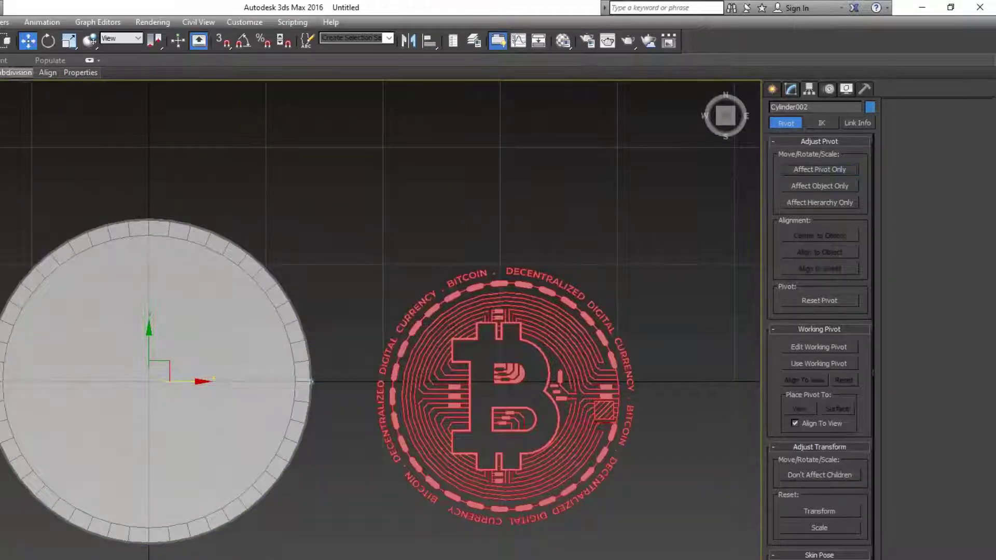
pyautogui.click(48, 41)
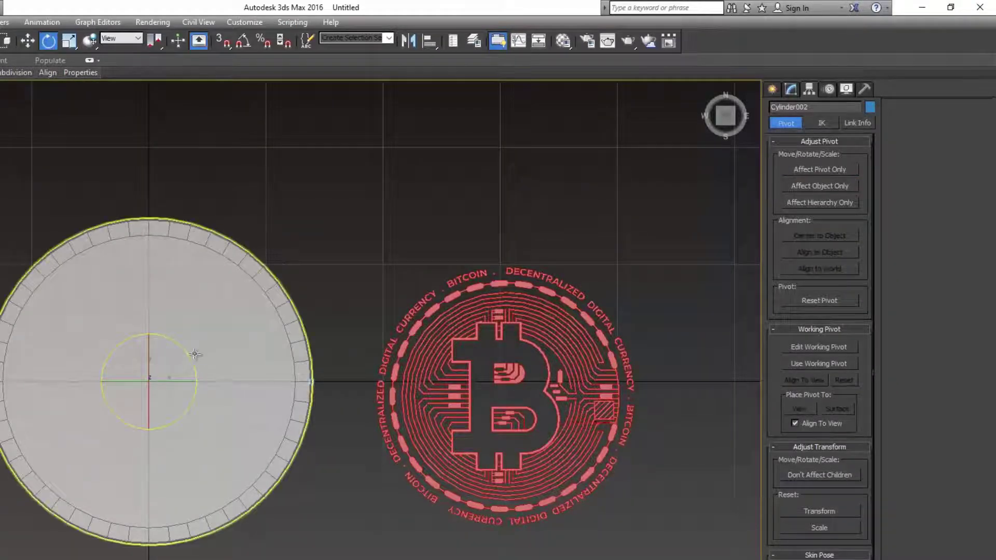
pyautogui.moveTo(191, 358); pyautogui.dragTo(177, 338)
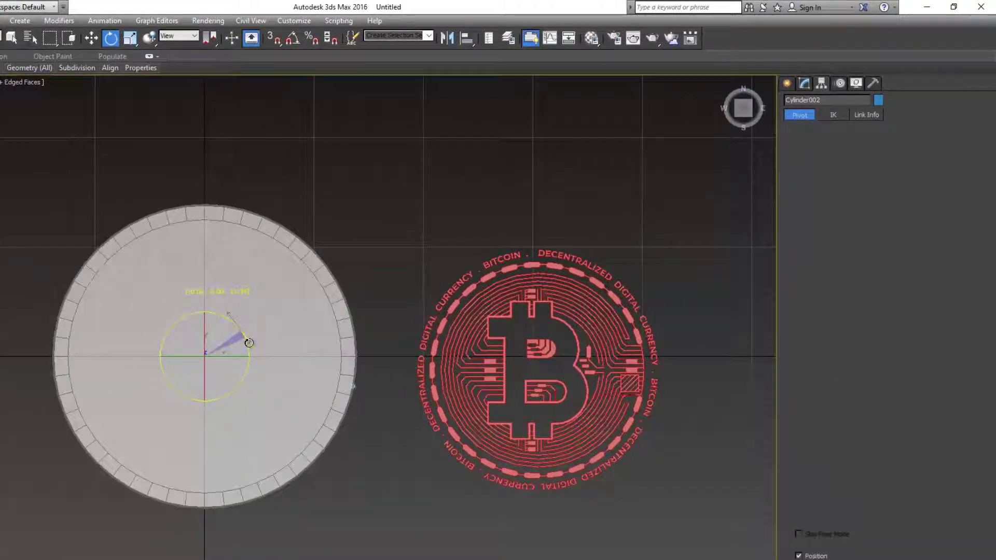
pyautogui.keyDown('shift'); pyautogui.moveTo(249, 343); pyautogui.dragTo(247, 293); pyautogui.keyUp('shift')
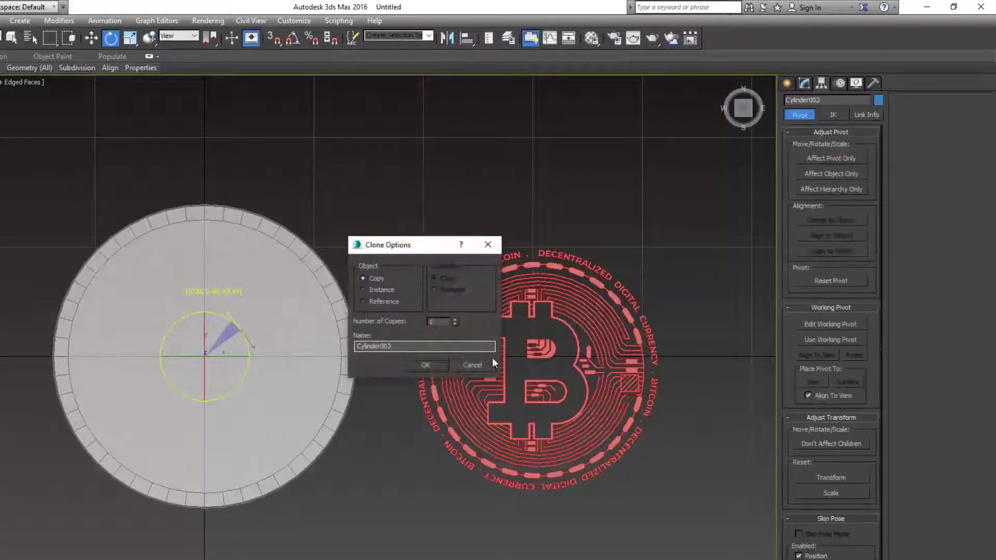
pyautogui.click(471, 364)
# - Turn on angle snapping and rotate-clone the small cylinder about the coin's centre, making 72 copies around the rim
pyautogui.click(292, 40)
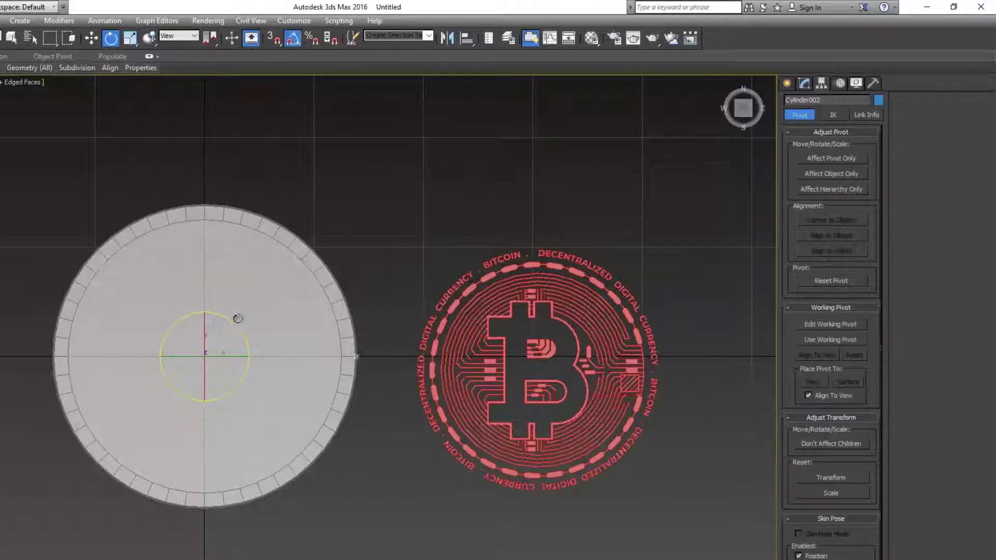
pyautogui.moveTo(240, 328); pyautogui.dragTo(240, 325)
pyautogui.moveTo(239, 324); pyautogui.dragTo(246, 337)
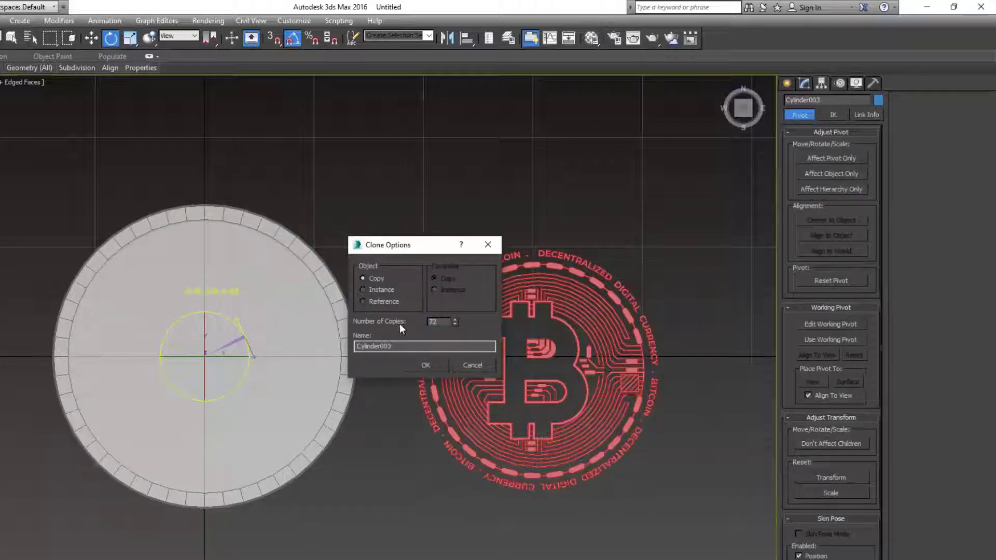
pyautogui.click(428, 365)
pyautogui.scroll(6, 360, 361)
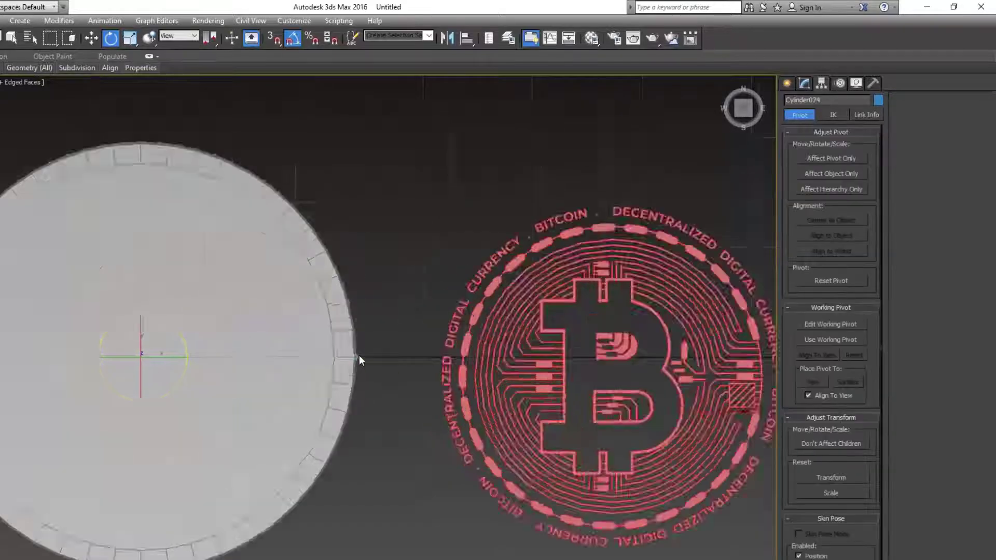
pyautogui.scroll(-8, 360, 356)
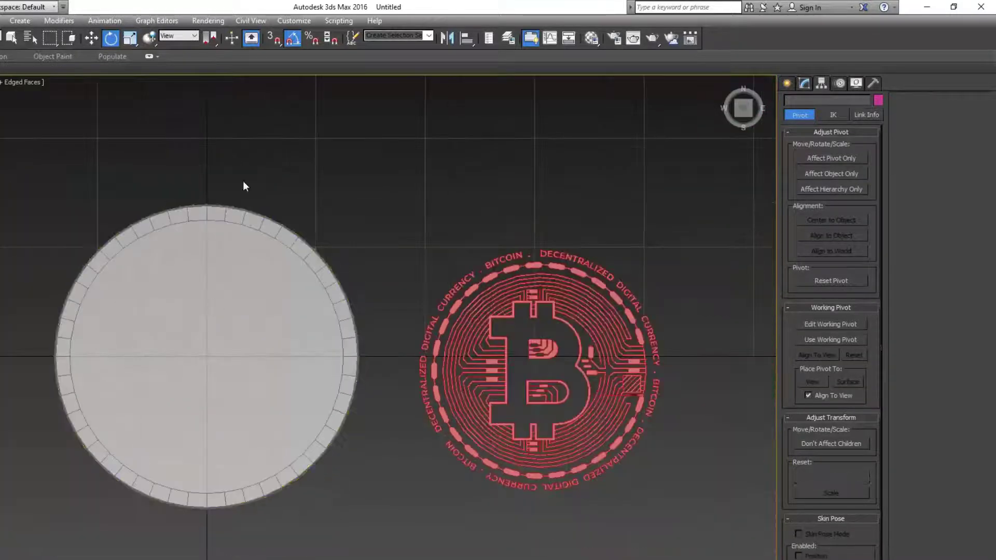
# - Select all the small cylinders around the coin's rim, leaving the coin body unselected
pyautogui.click(91, 38)
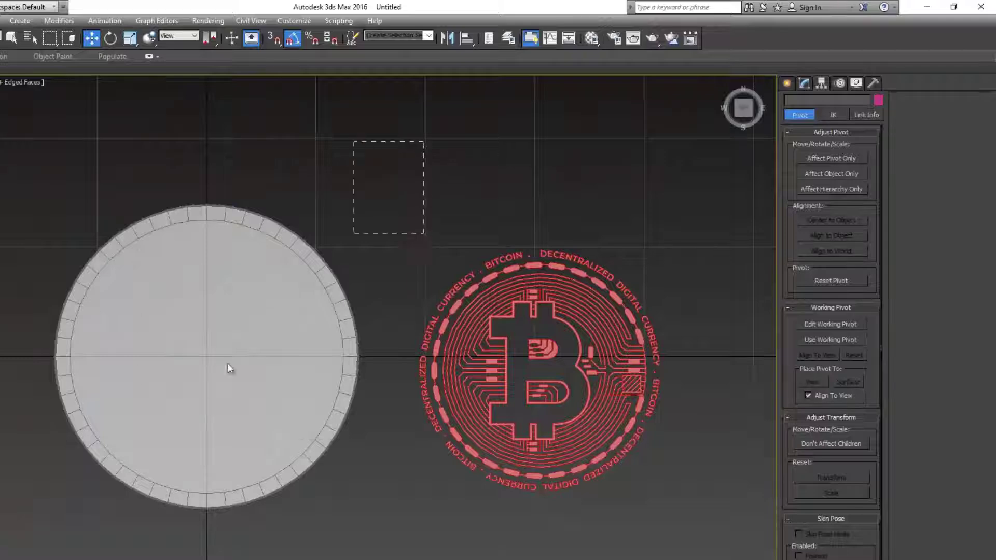
pyautogui.moveTo(229, 368); pyautogui.dragTo(428, 139)
pyautogui.moveTo(378, 213); pyautogui.dragTo(11, 544)
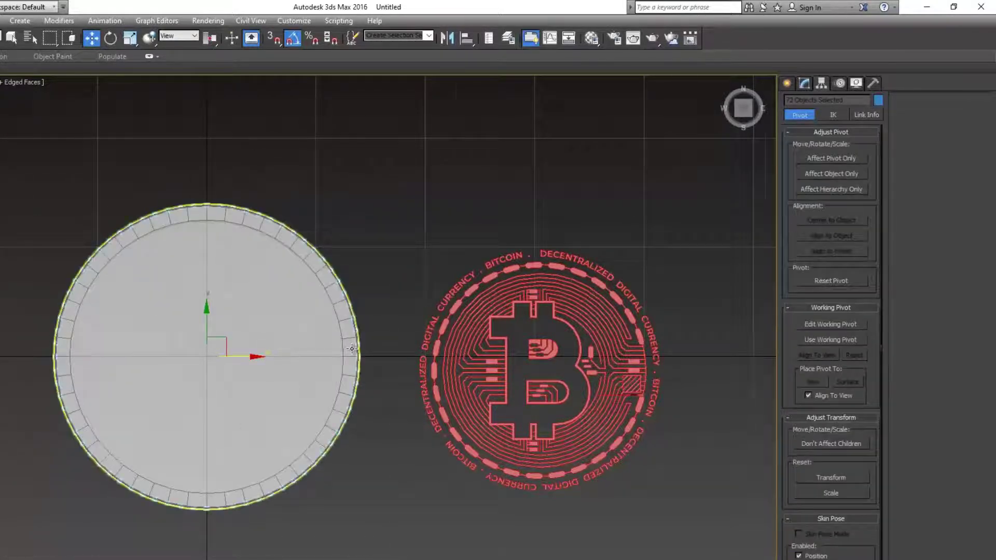
pyautogui.scroll(5, 340, 342)
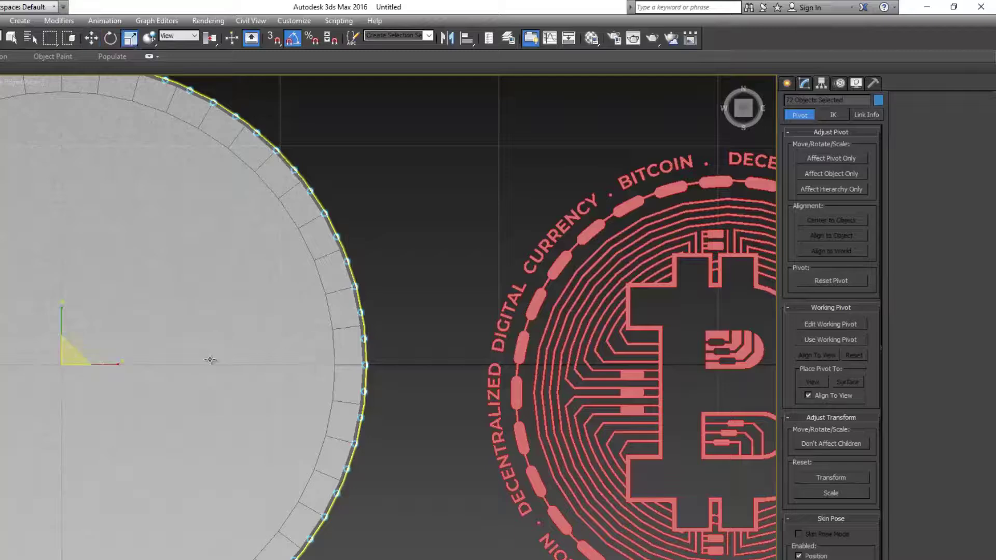
# - Group the rim cylinders and rotate-clone the group by 1.25 degrees about the coin's centre, making 3 copies
pyautogui.press('e')
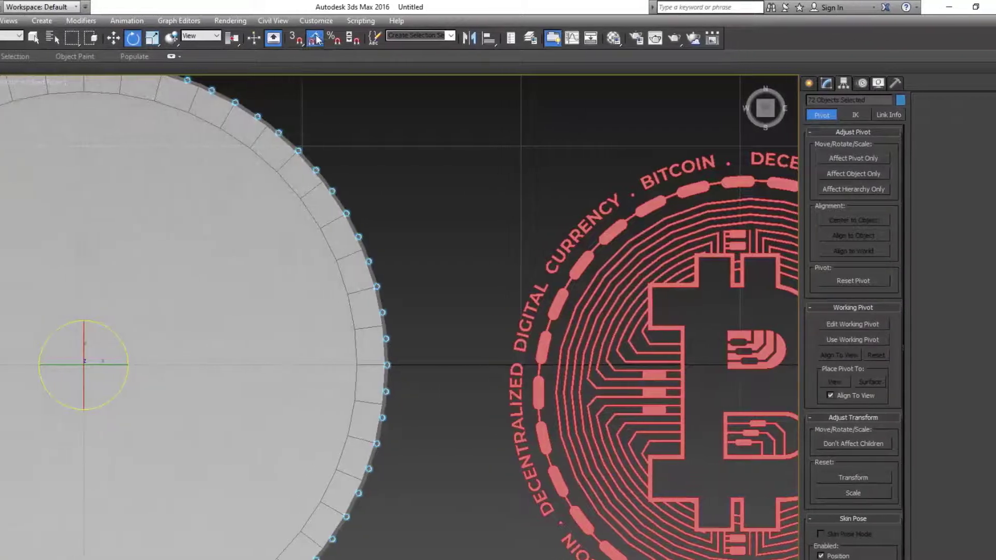
pyautogui.moveTo(205, 336); pyautogui.dragTo(210, 339)
pyautogui.click(565, 320)
pyautogui.click(565, 320)
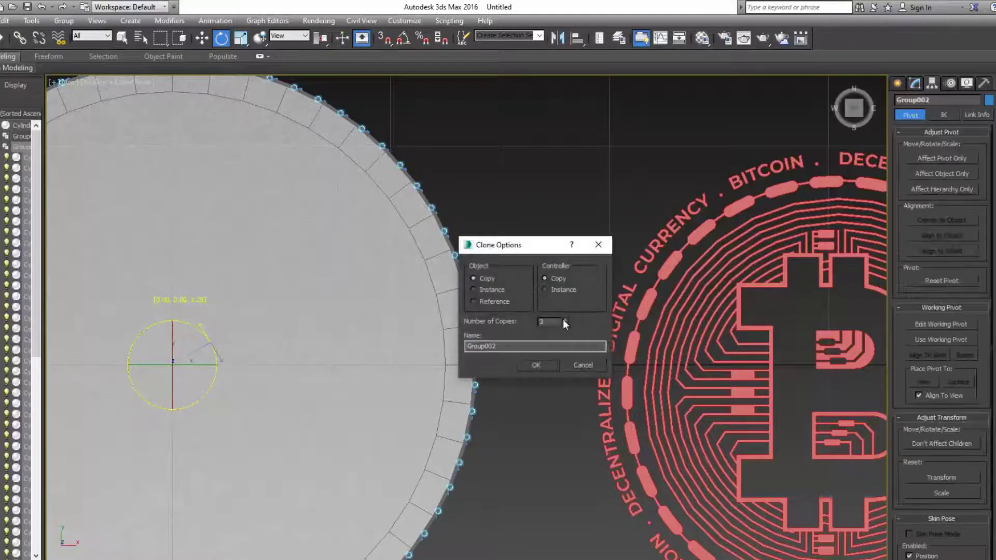
pyautogui.click(547, 362)
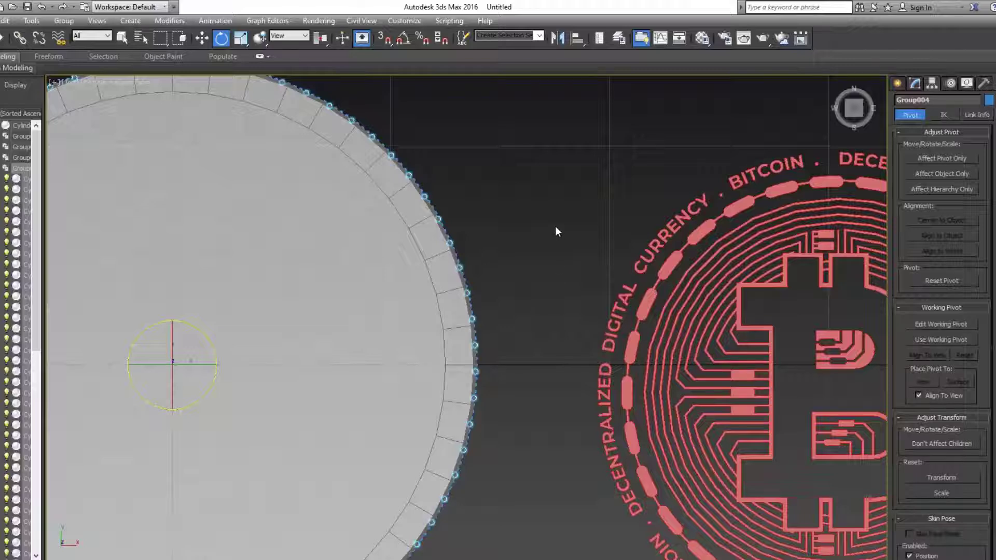
# - Examine the ridged rim around the coin body close up and from several viewing angles
pyautogui.scroll(-3, 555, 226)
pyautogui.press('z')
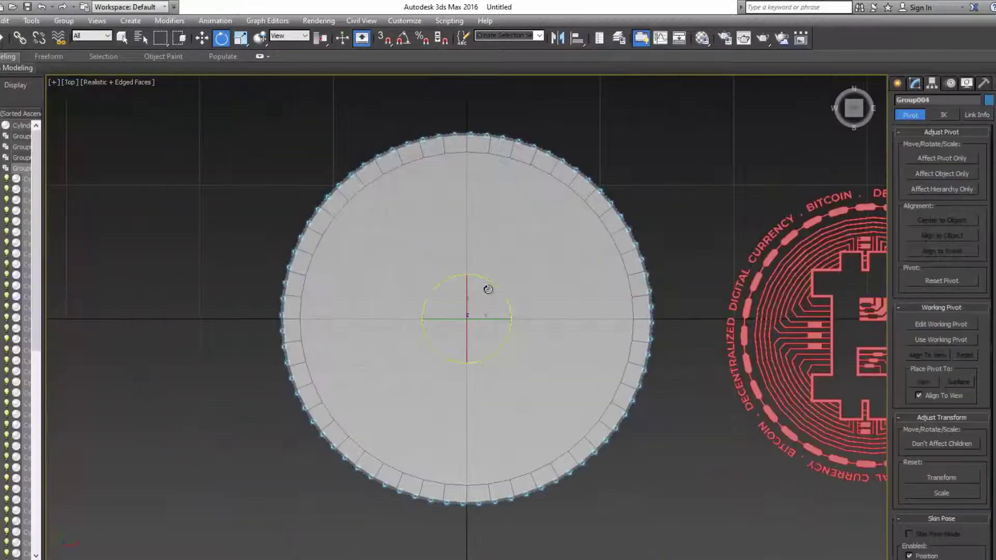
pyautogui.scroll(-3, 487, 289)
pyautogui.keyDown('alt'); pyautogui.moveTo(526, 304); pyautogui.dragTo(515, 439, button='middle'); pyautogui.keyUp('alt')
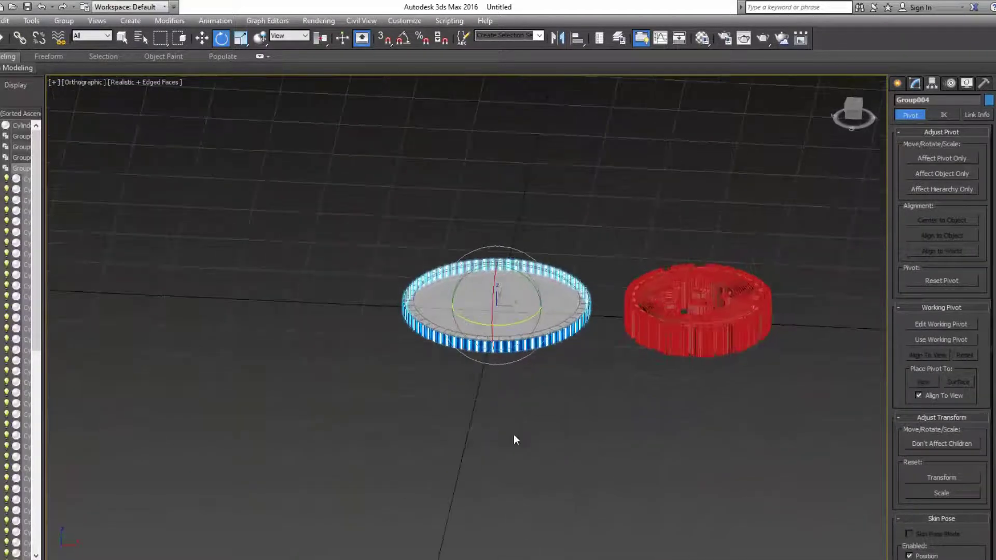
pyautogui.click(515, 439)
pyautogui.scroll(6, 503, 319)
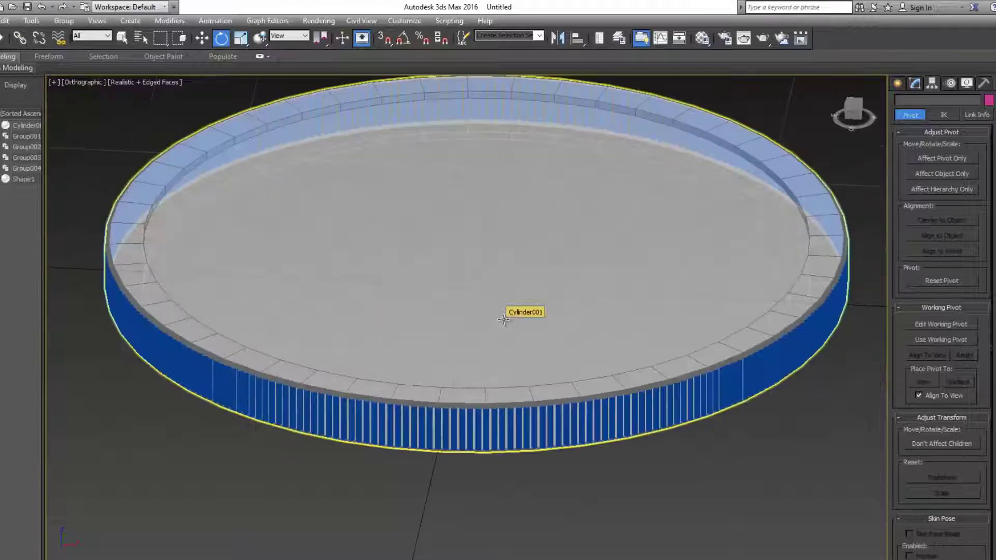
pyautogui.scroll(-5, 503, 319)
pyautogui.keyDown('alt'); pyautogui.moveTo(518, 313); pyautogui.dragTo(578, 405, button='middle'); pyautogui.keyUp('alt')
pyautogui.scroll(-4, 581, 407)
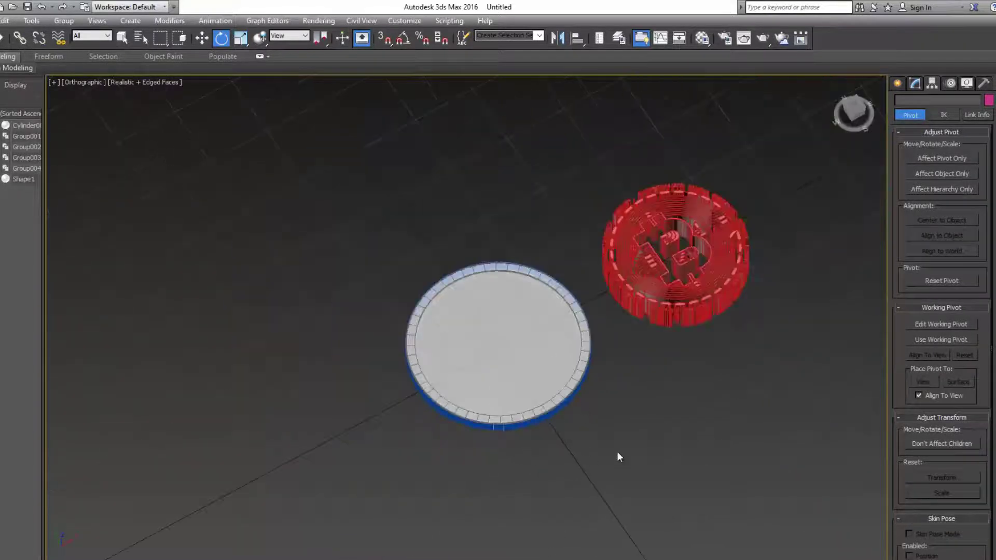
pyautogui.keyDown('alt'); pyautogui.moveTo(564, 366); pyautogui.dragTo(655, 423, button='middle'); pyautogui.keyUp('alt')
pyautogui.click(655, 422)
# - Align the Bitcoin artwork to the coin body, centre to centre, in X, Y and Z position
pyautogui.click(692, 306)
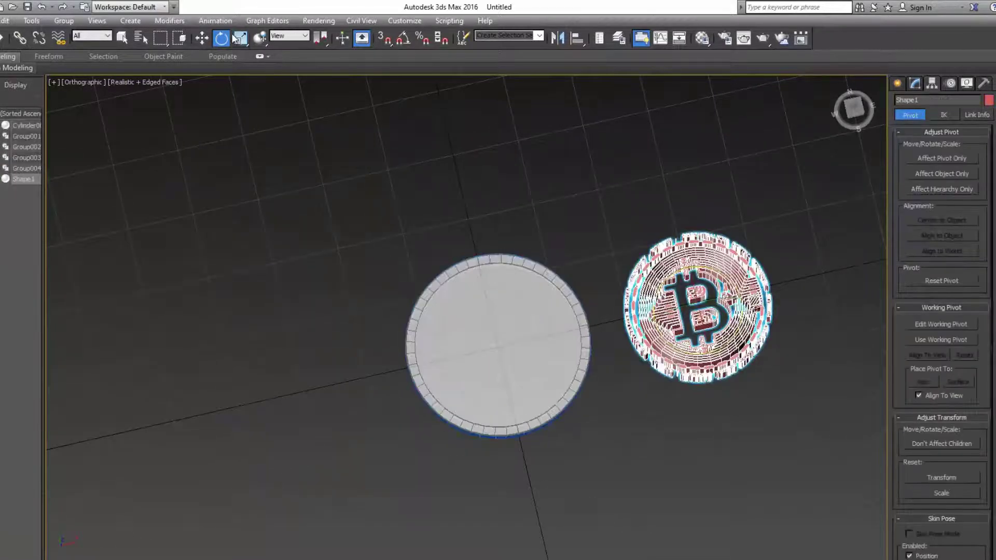
pyautogui.click(577, 42)
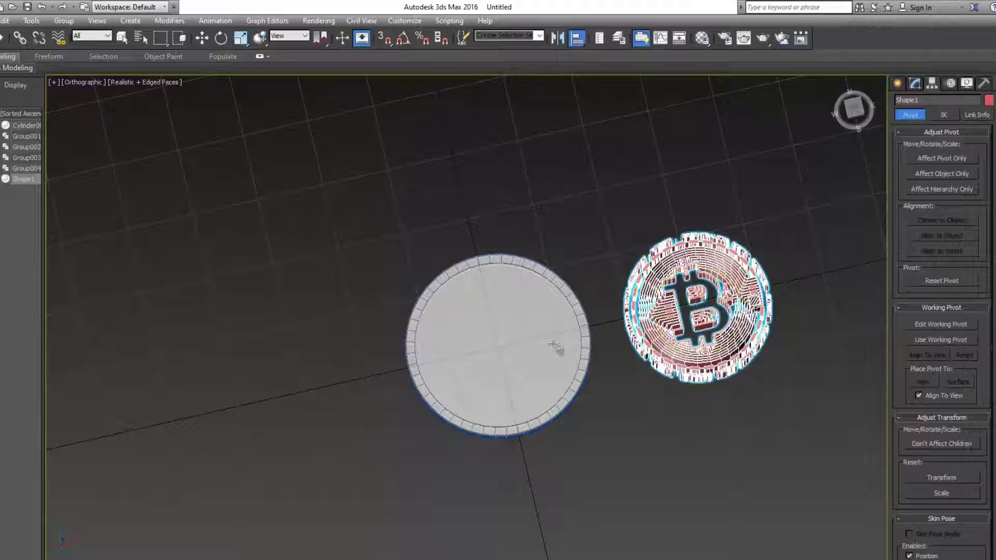
pyautogui.click(526, 358)
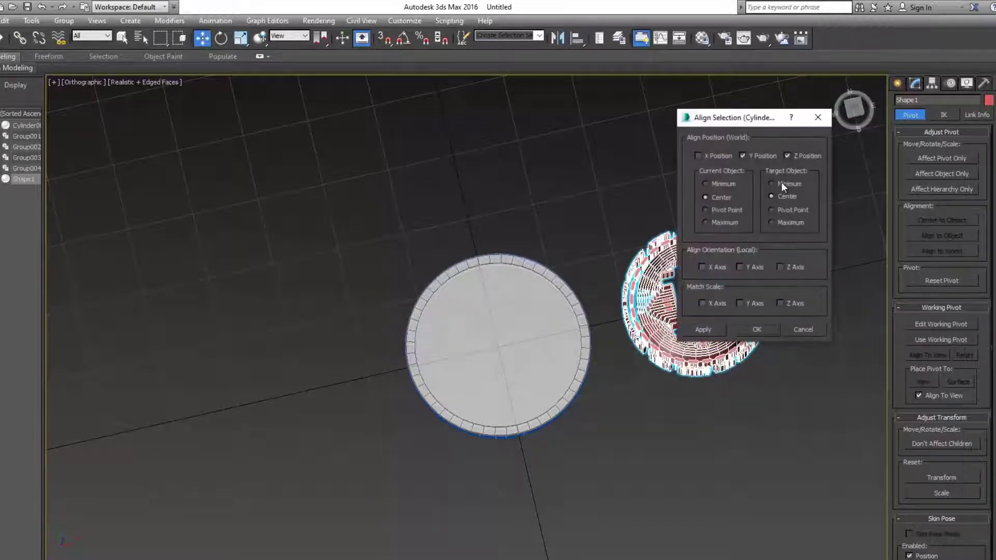
pyautogui.click(697, 156)
pyautogui.click(757, 329)
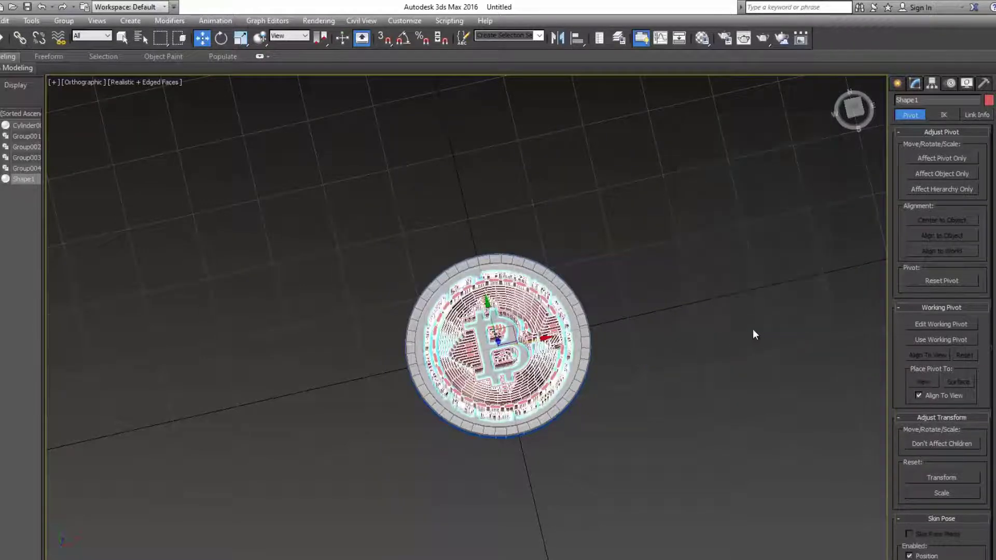
# - Turn off the coin body's see-through display and scale the Bitcoin artwork down in height so it protrudes only slightly from both coin faces
pyautogui.click(416, 367)
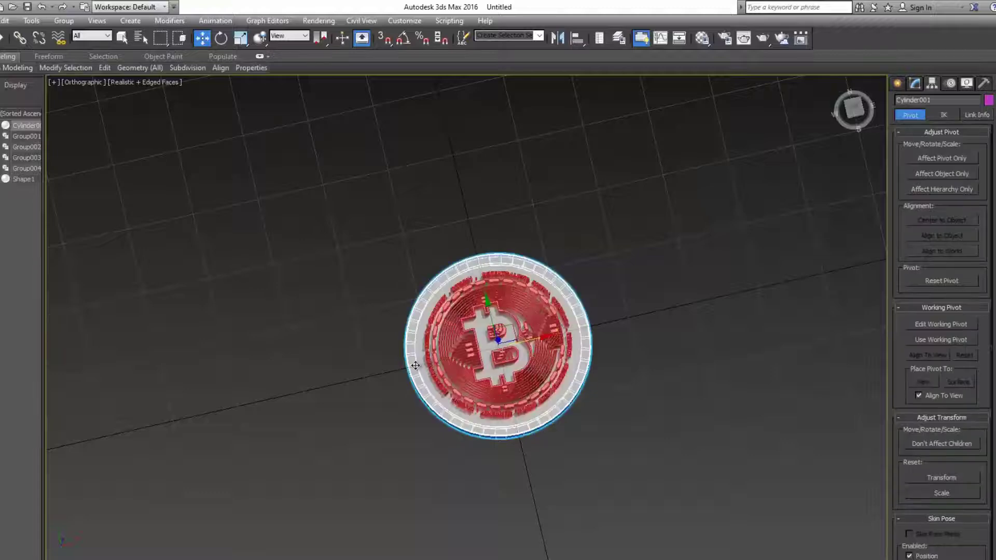
pyautogui.click(504, 306)
pyautogui.press('f')
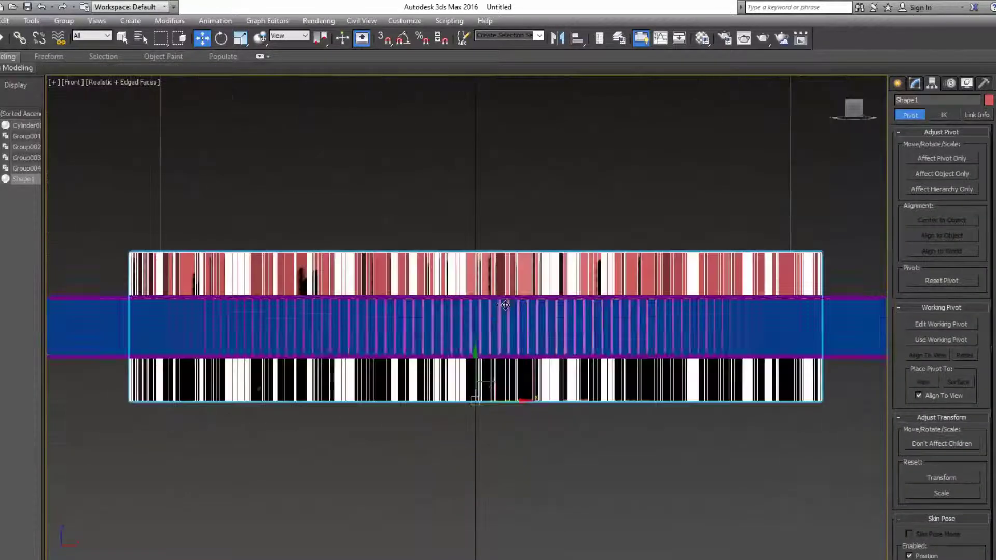
pyautogui.press('r')
pyautogui.moveTo(474, 353); pyautogui.dragTo(476, 323)
pyautogui.press('w')
pyautogui.press('r')
pyautogui.press('w')
# - Center the artwork's pivot on the artwork itself
pyautogui.keyDown('alt'); pyautogui.moveTo(527, 311); pyautogui.dragTo(532, 394, button='middle'); pyautogui.keyUp('alt')
pyautogui.click(937, 159)
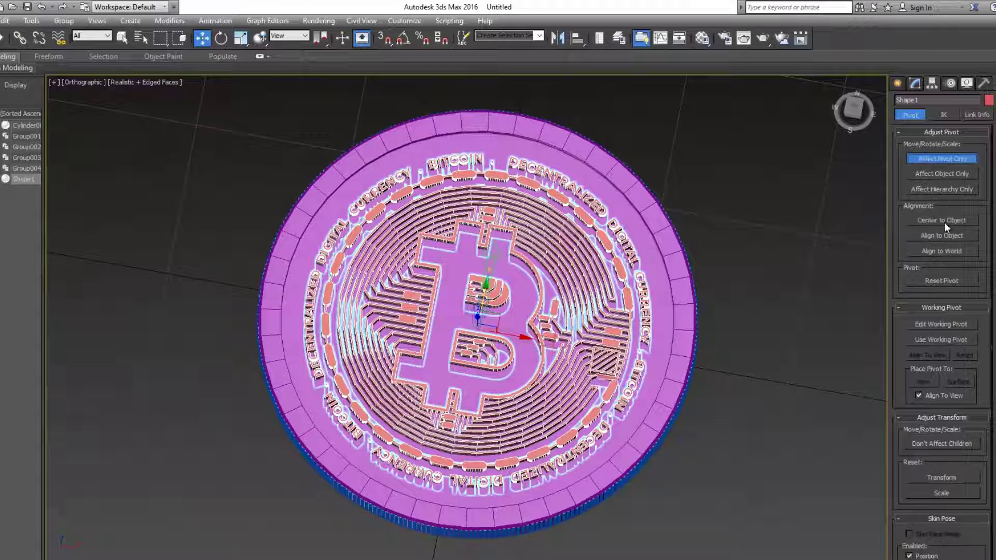
pyautogui.click(908, 159)
# - Enlarge the artwork in the XY plane until its lettering nearly reaches the raised rim, and reduce its height slightly
pyautogui.press('r')
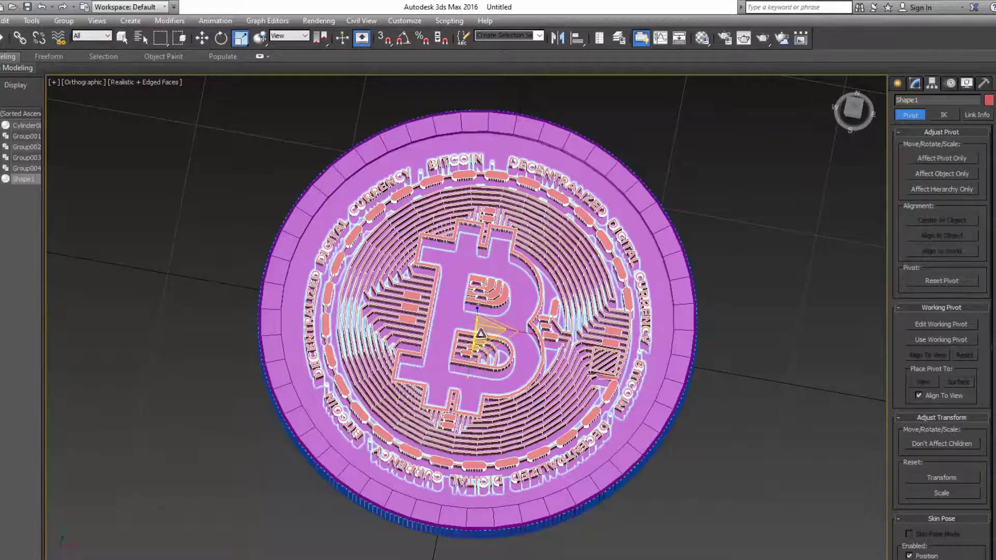
pyautogui.moveTo(480, 332); pyautogui.dragTo(484, 323)
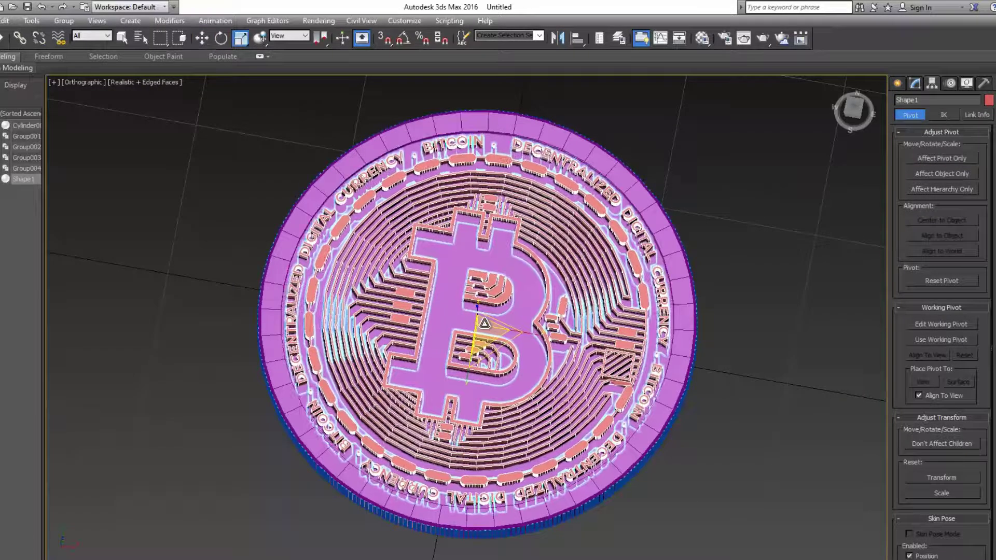
pyautogui.press('f')
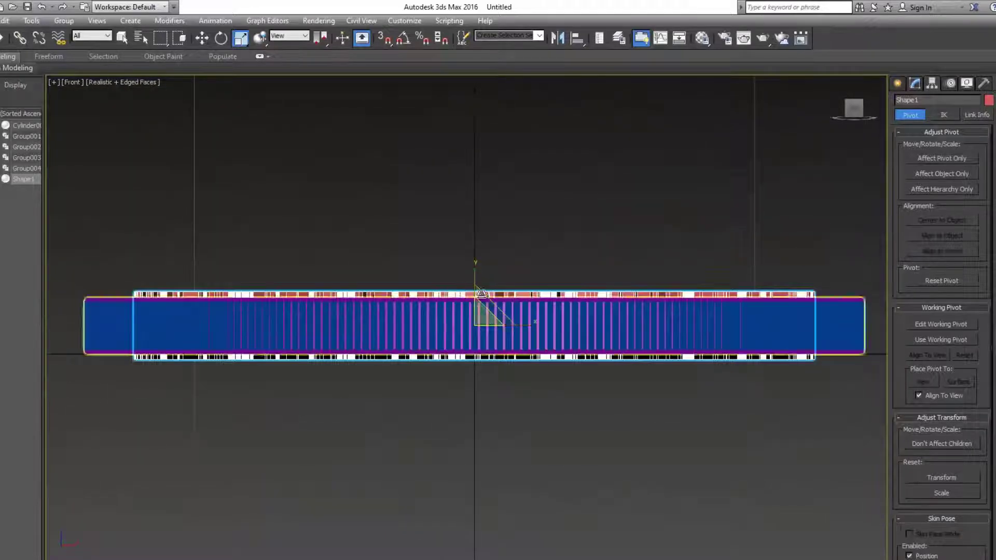
pyautogui.moveTo(474, 277); pyautogui.dragTo(474, 283)
pyautogui.hotkey('shift', 'z')
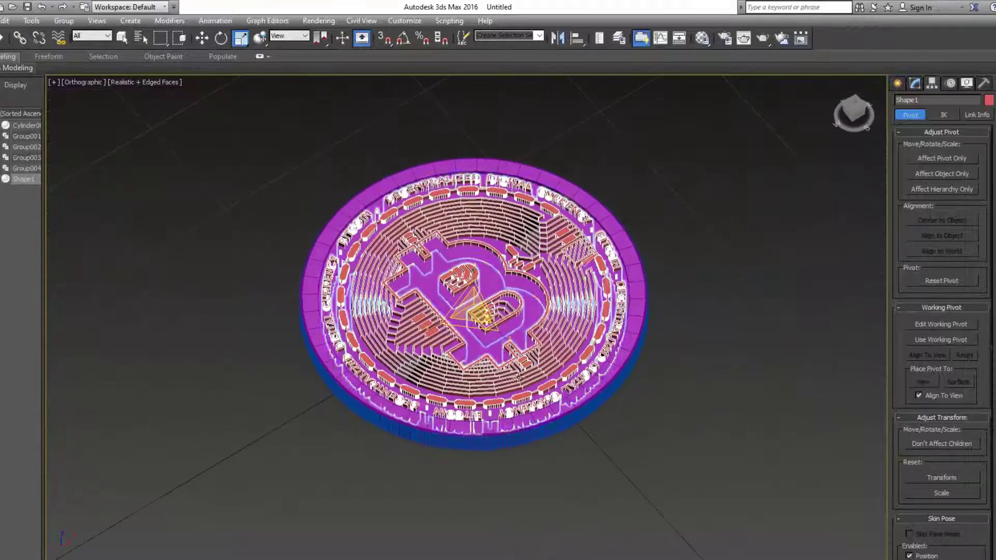
# - Deselect the artwork and examine the assembled coin from several viewing angles
pyautogui.click(202, 38)
pyautogui.click(223, 157)
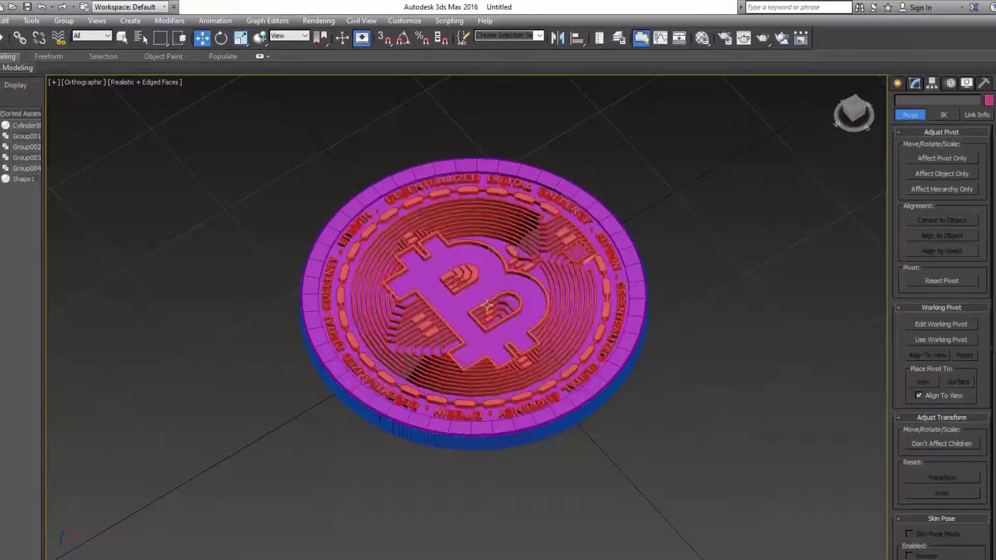
pyautogui.hotkey('shift', 'z')
pyautogui.keyDown('alt'); pyautogui.moveTo(651, 397); pyautogui.dragTo(640, 337, button='middle'); pyautogui.keyUp('alt')
pyautogui.keyDown('alt'); pyautogui.moveTo(589, 299); pyautogui.dragTo(543, 318, button='middle'); pyautogui.keyUp('alt')
pyautogui.click(543, 317)
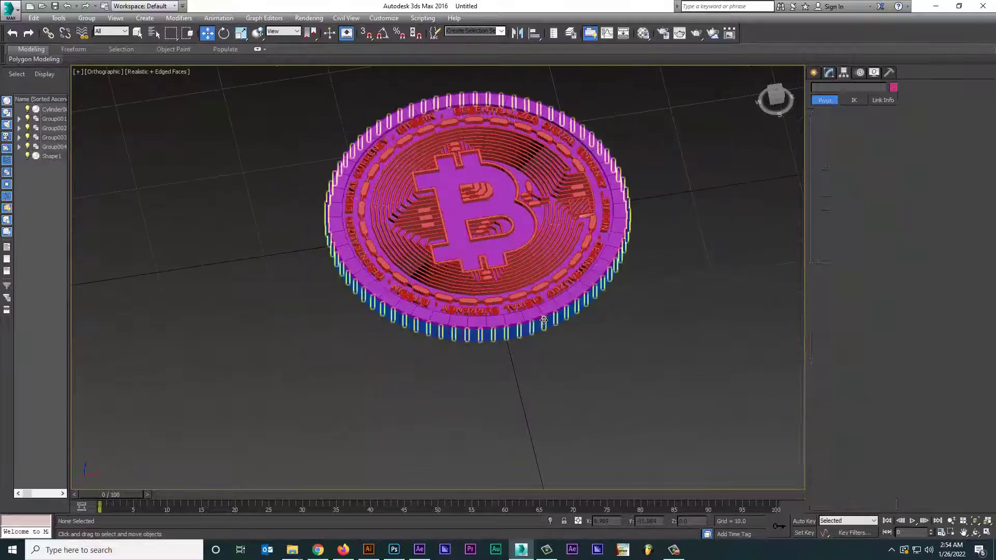
pyautogui.press('z')
# - Start exporting the coin model into the Coin folder with gw::OBJ-Exporter (*.OBJ) as the file type
pyautogui.click(604, 263)
pyautogui.moveTo(605, 263)
pyautogui.keyDown('alt'); pyautogui.mouseDown(button='middle')
pyautogui.moveTo(606, 280)
pyautogui.moveTo(604, 258)
pyautogui.mouseUp(button='middle'); pyautogui.keyUp('alt')
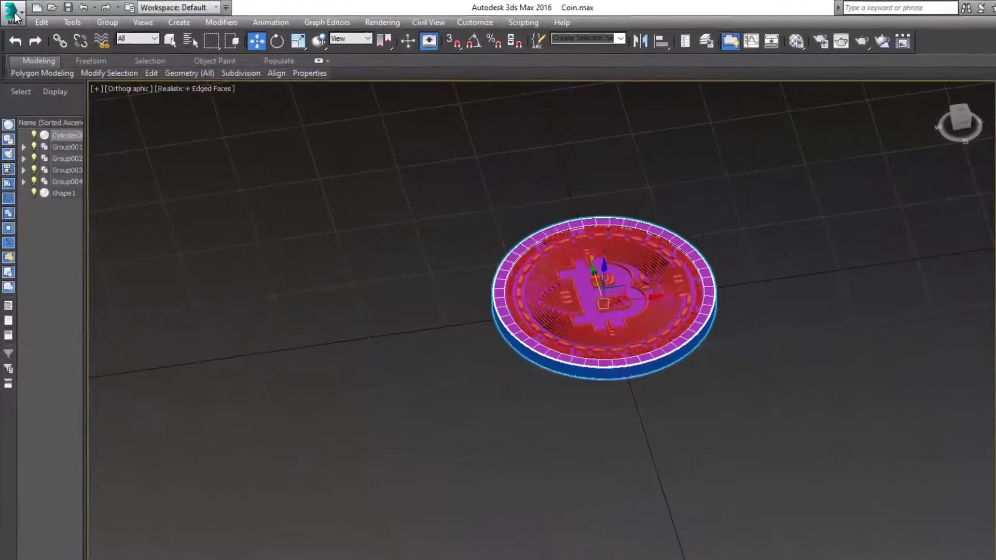
pyautogui.click(9, 9)
pyautogui.moveTo(54, 221)
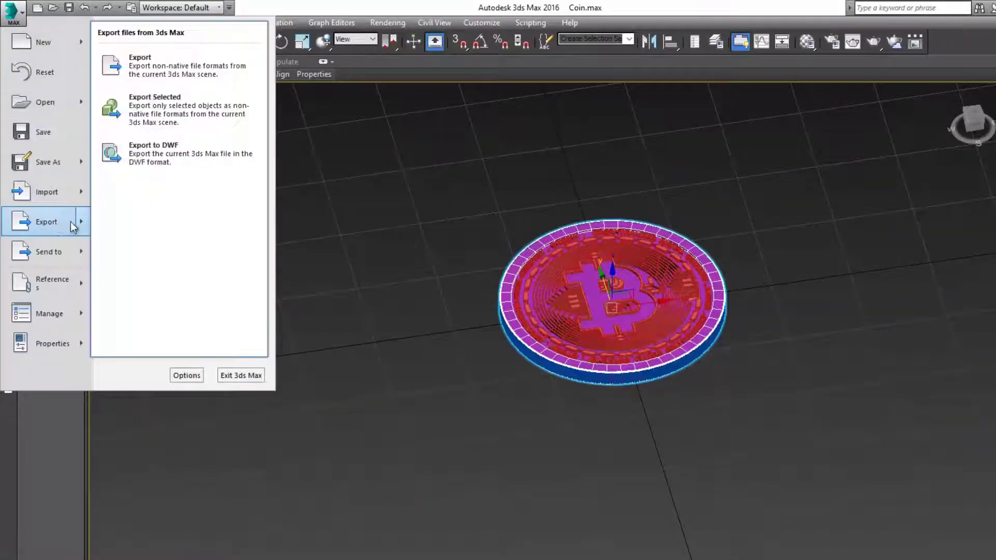
pyautogui.click(167, 104)
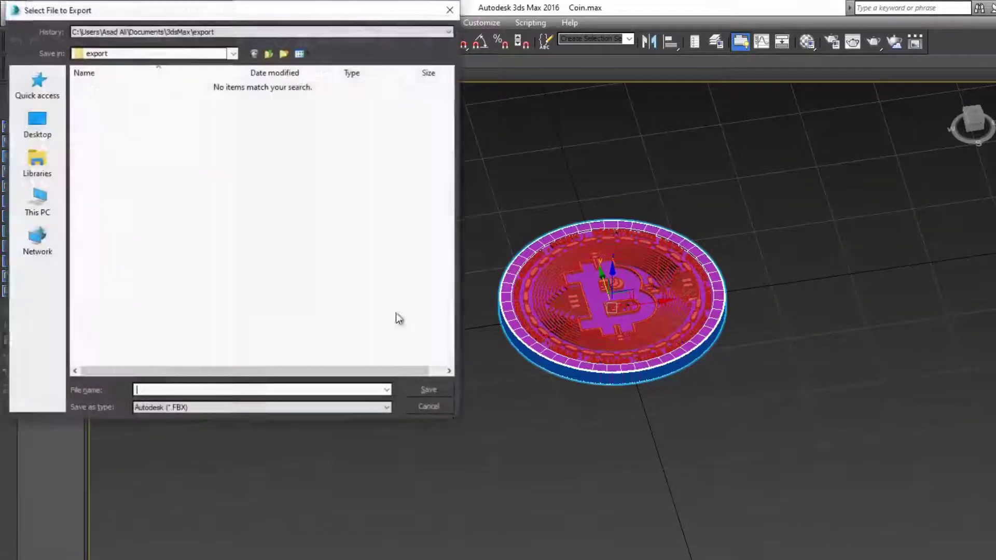
pyautogui.click(179, 409)
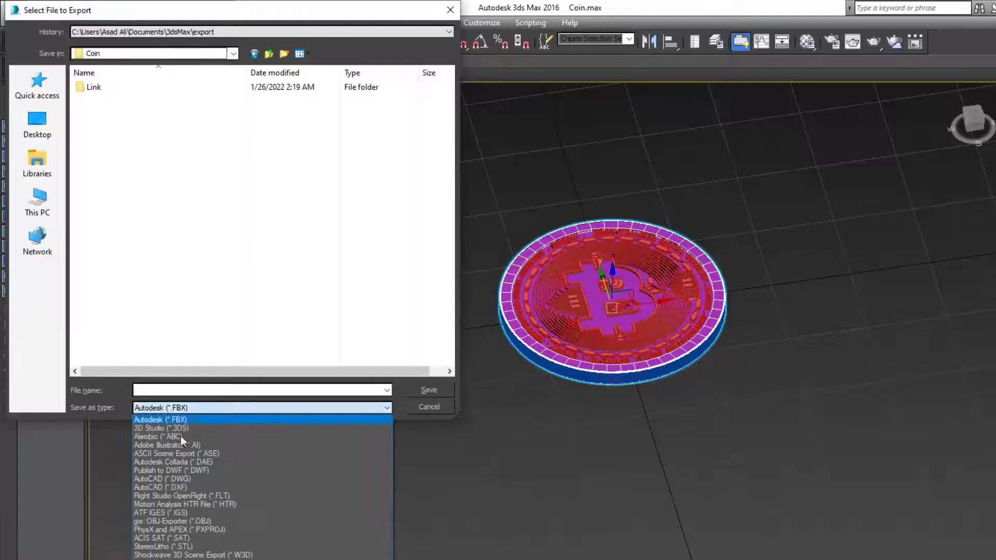
pyautogui.click(182, 522)
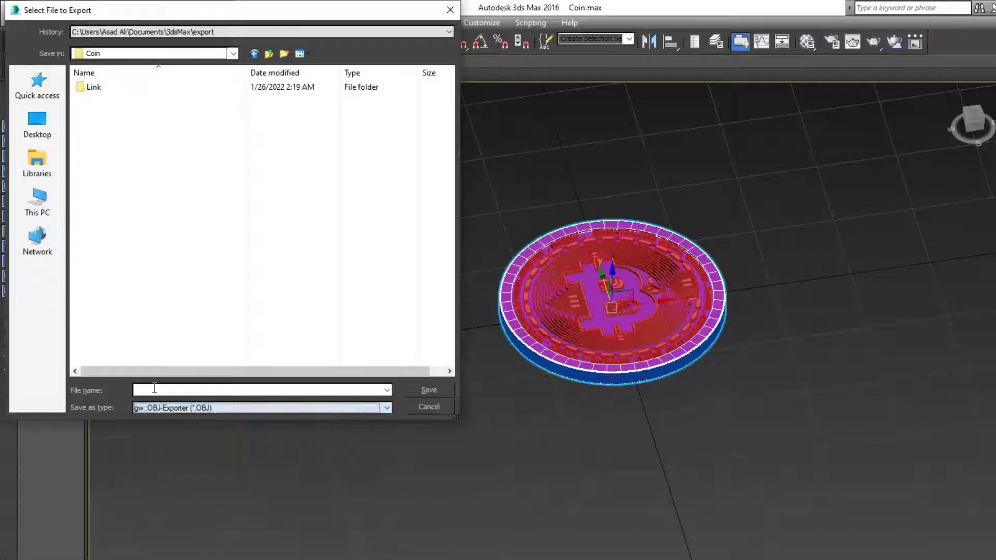
# - Name the export file Coin and complete the OBJ export with the existing export options
pyautogui.click(154, 388)
pyautogui.write('Coin')
pyautogui.press('Return')
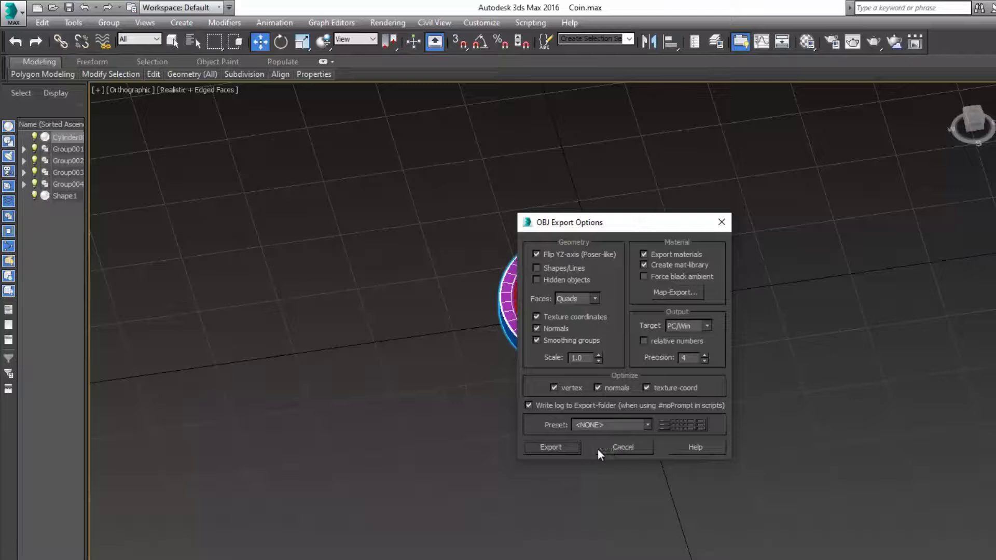
pyautogui.click(565, 448)
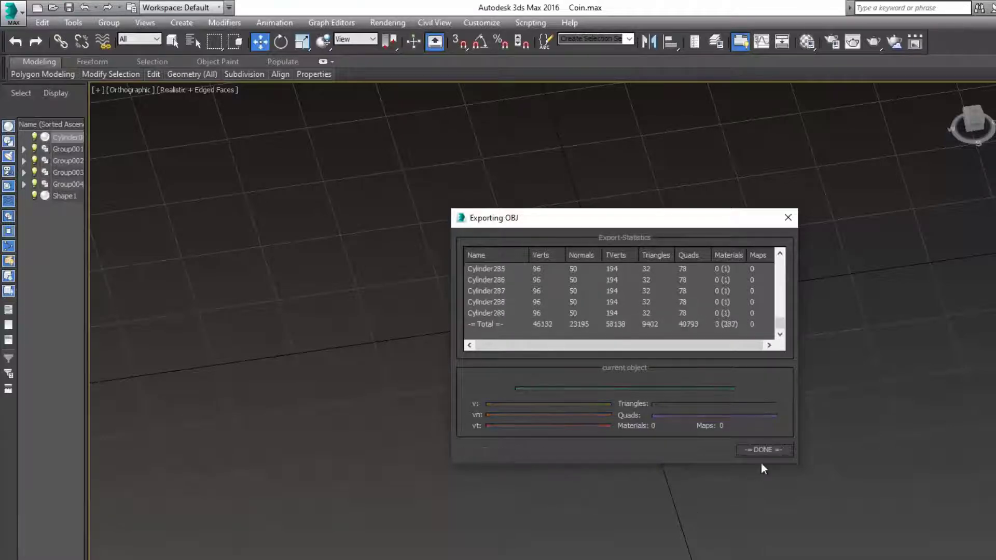
pyautogui.click(765, 450)
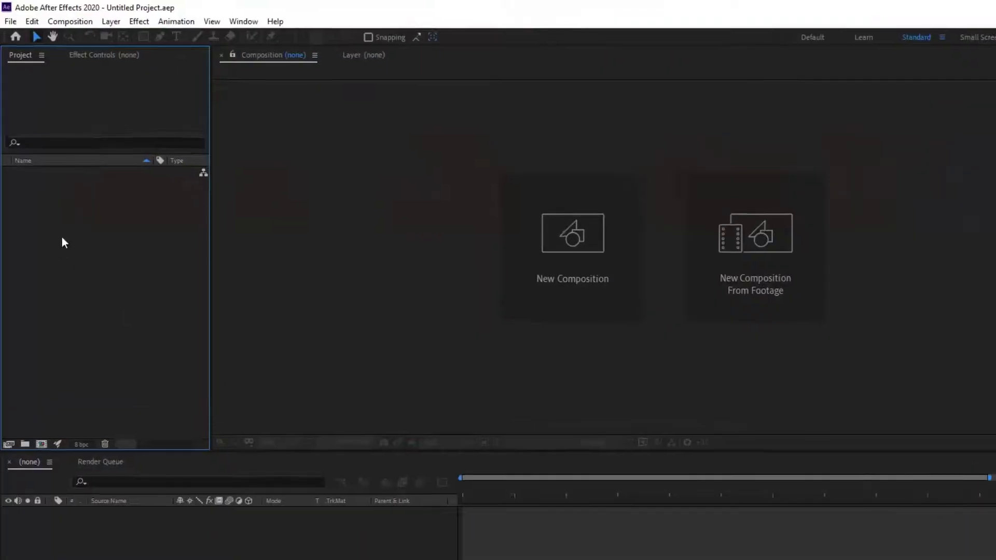
# - Switch to After Effects and create a 1920 x 1080 composition at 29.97 fps, keeping the offered name and duration
pyautogui.rightClick(62, 238)
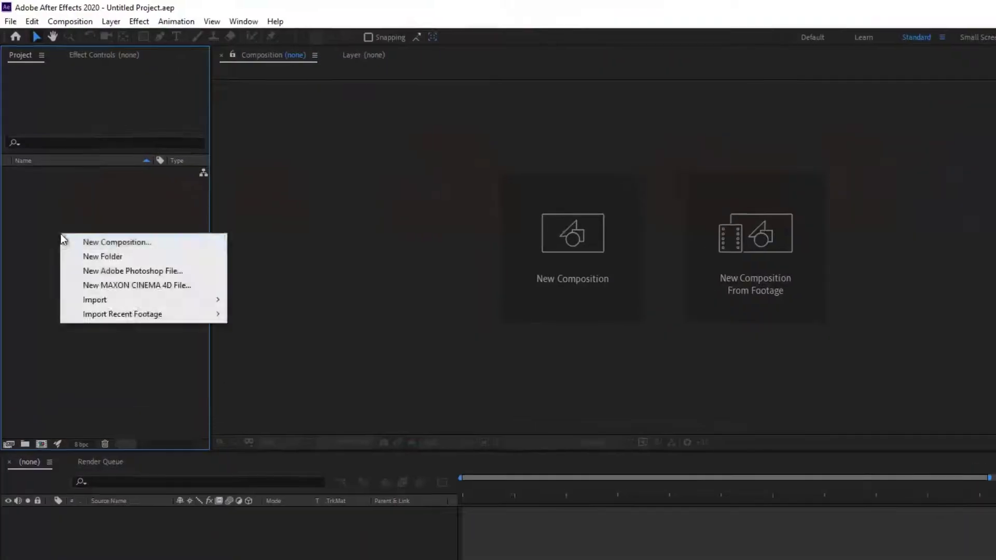
pyautogui.click(129, 240)
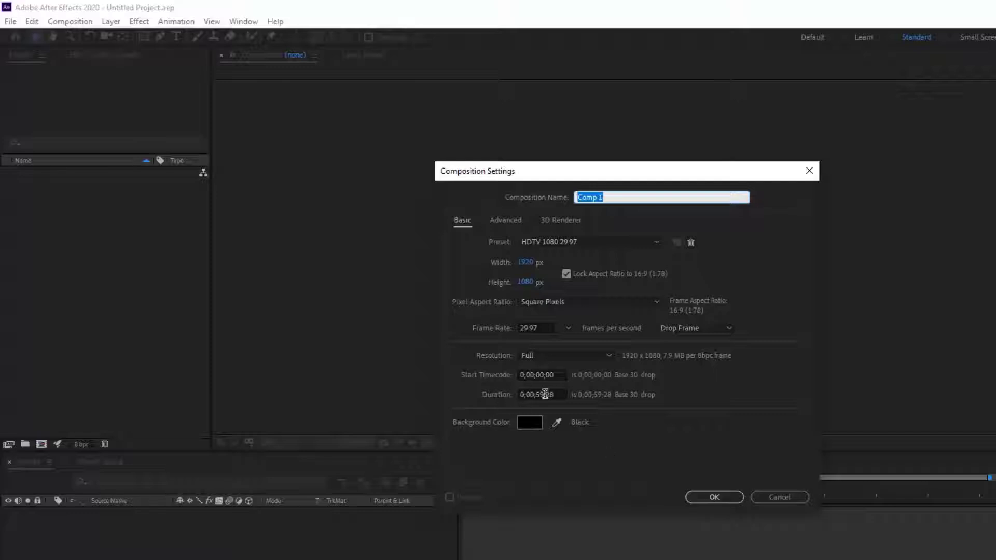
pyautogui.click(711, 496)
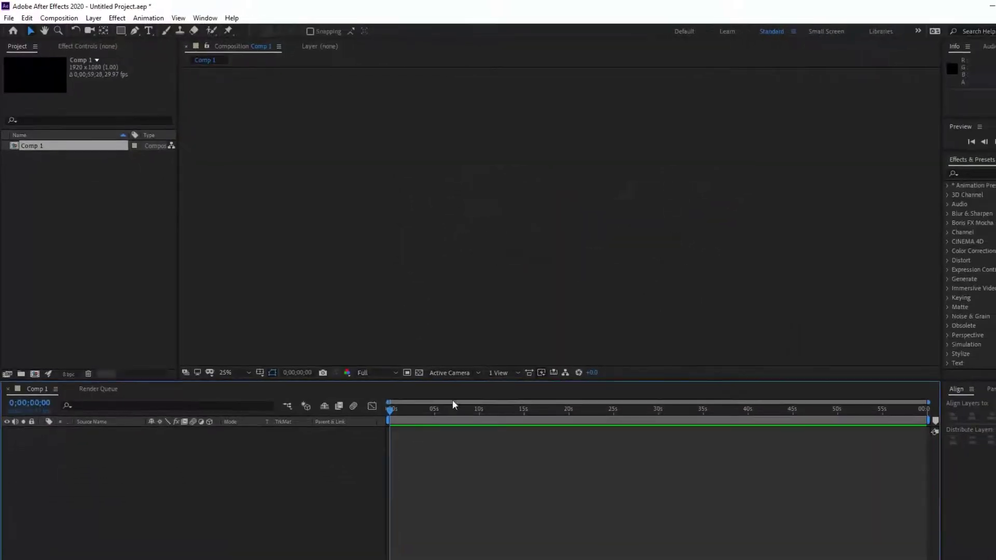
# - Add a white solid layer to the composition with the default solid settings
pyautogui.rightClick(236, 531)
pyautogui.moveTo(275, 451)
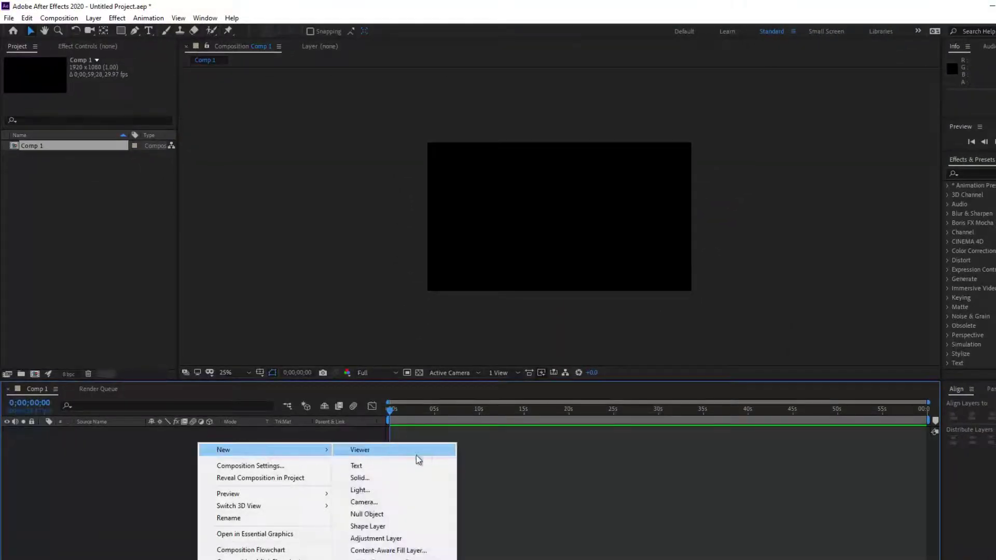
pyautogui.click(384, 476)
pyautogui.click(469, 419)
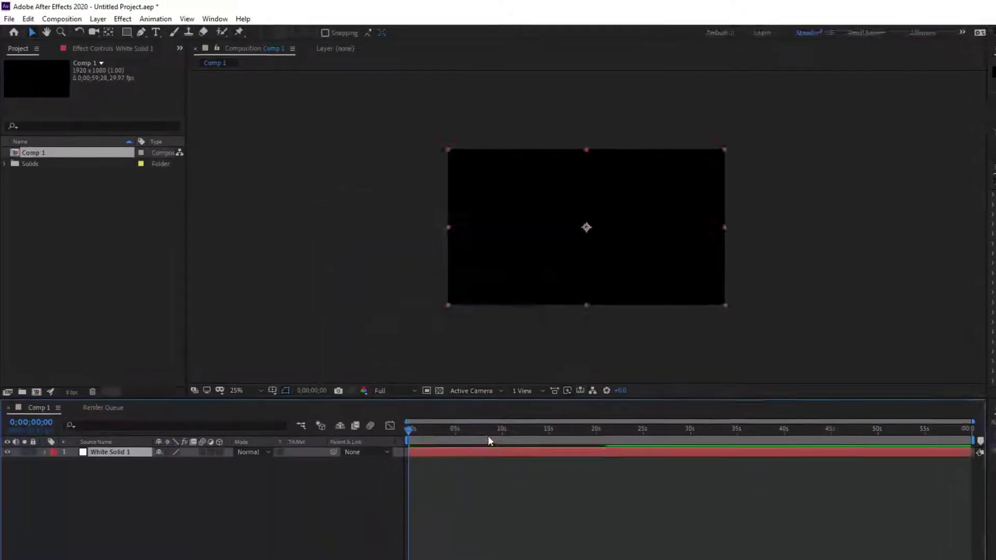
# - Apply the Video Copilot Element effect to the white solid layer
pyautogui.click(123, 19)
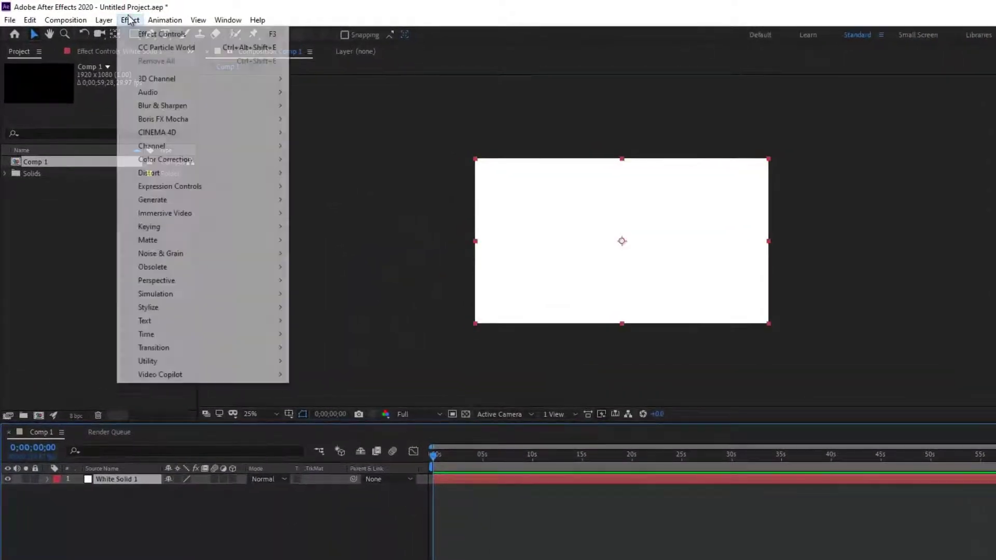
pyautogui.moveTo(186, 374)
pyautogui.click(353, 377)
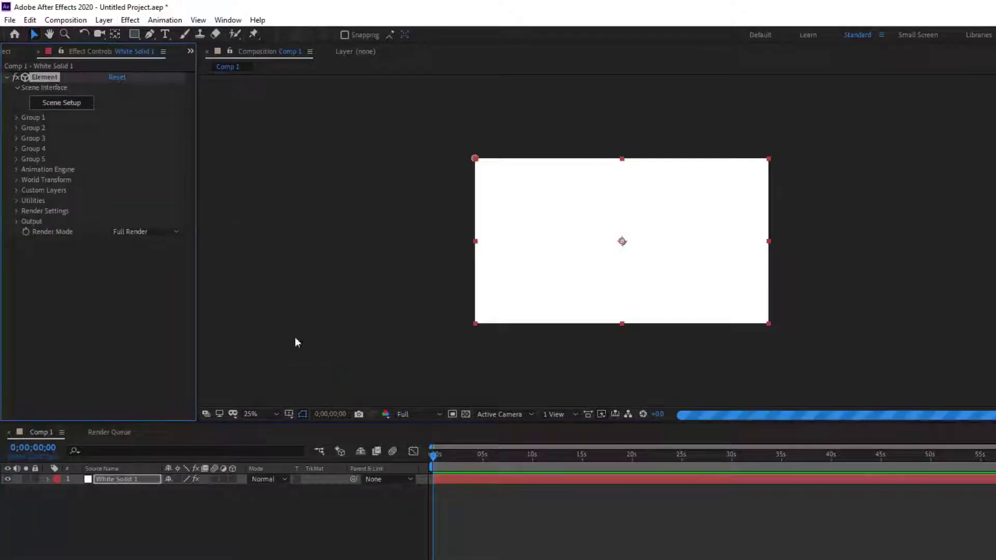
# - Open the Element effect's Scene Setup and import the 3D object Coins from the Coin folder
pyautogui.click(77, 104)
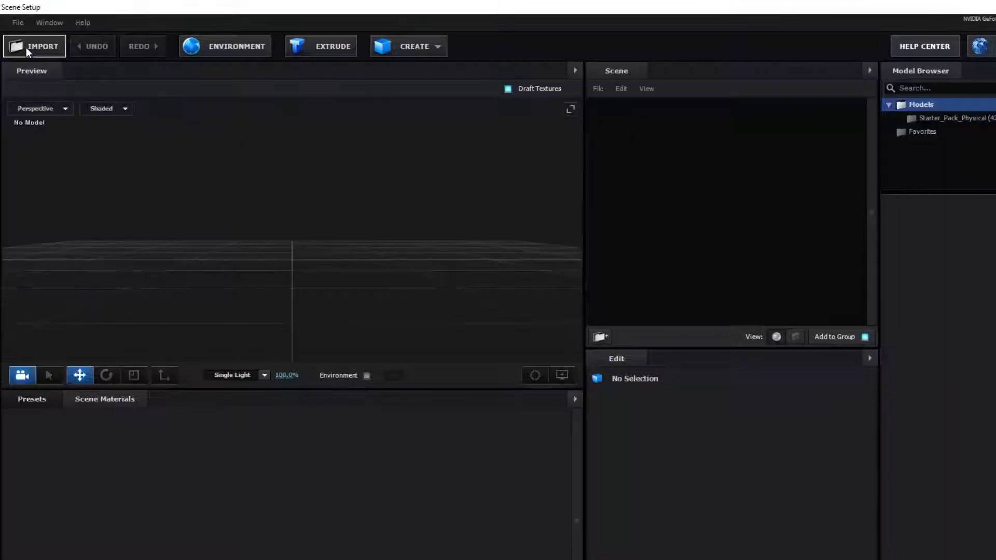
pyautogui.click(28, 46)
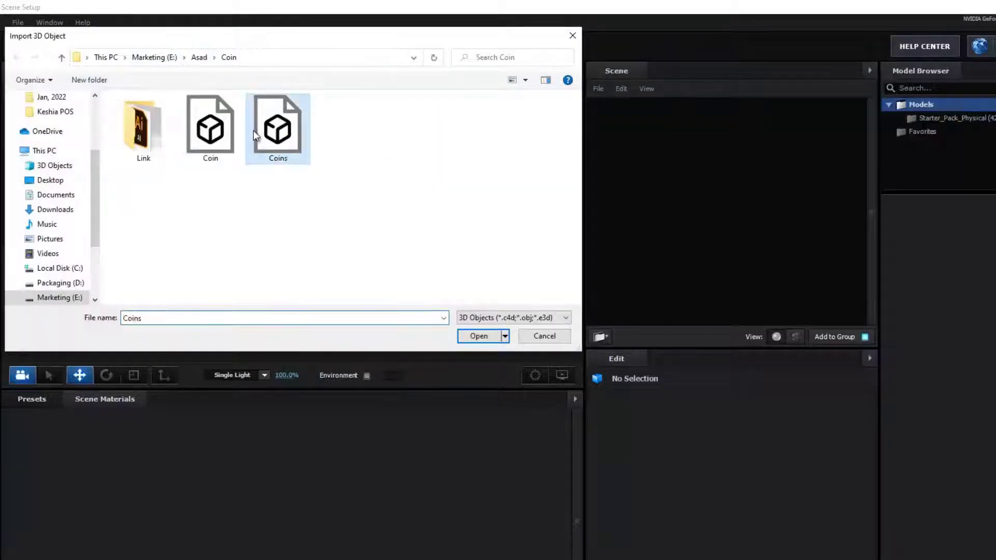
pyautogui.doubleClick(253, 129)
pyautogui.click(672, 438)
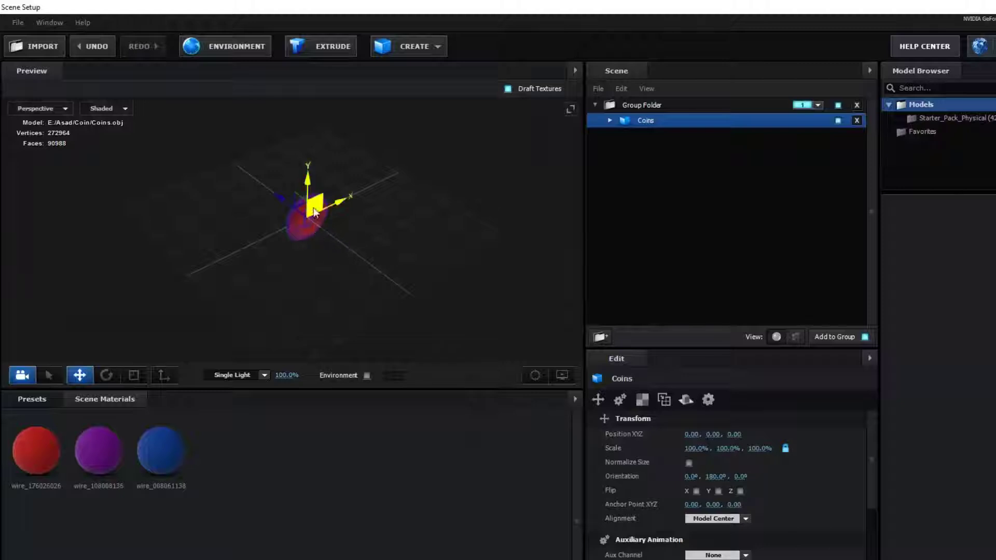
# - Raise the Coins model to a Y position of about 0.76 and check its placement above the grid
pyautogui.moveTo(353, 162); pyautogui.dragTo(322, 215)
pyautogui.scroll(5, 321, 215)
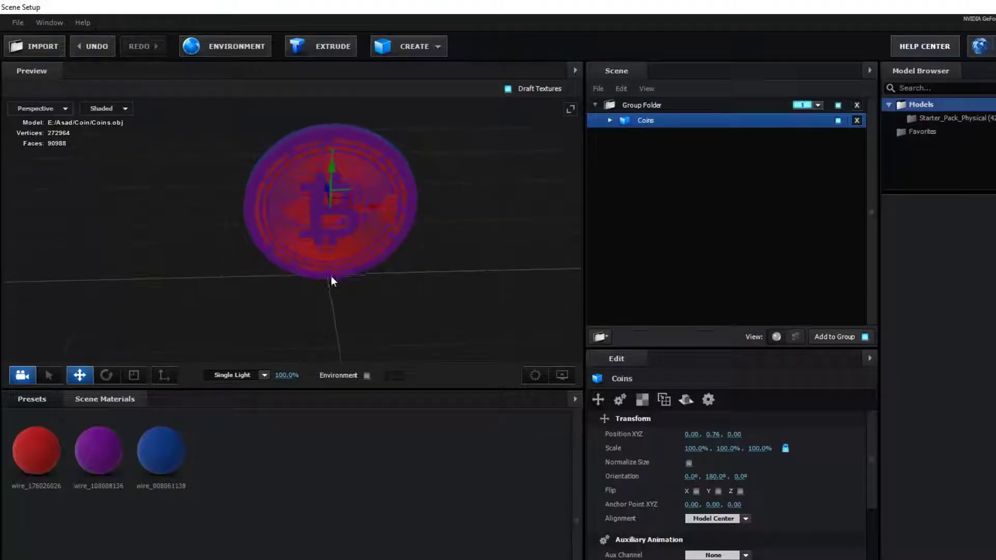
pyautogui.moveTo(331, 276); pyautogui.dragTo(357, 235)
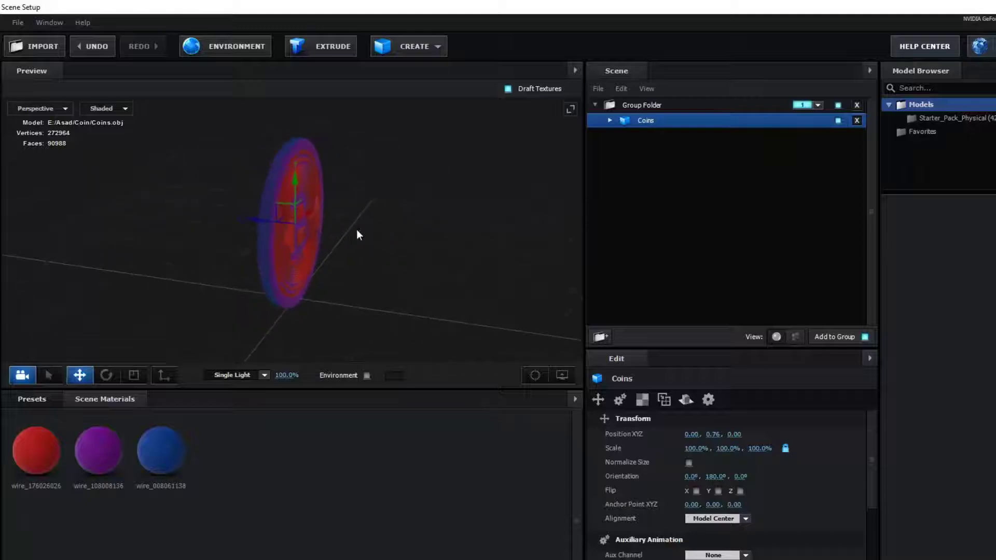
# - Assign the Gold physical material preset to the Coins model's blue and purple materials
pyautogui.click(608, 121)
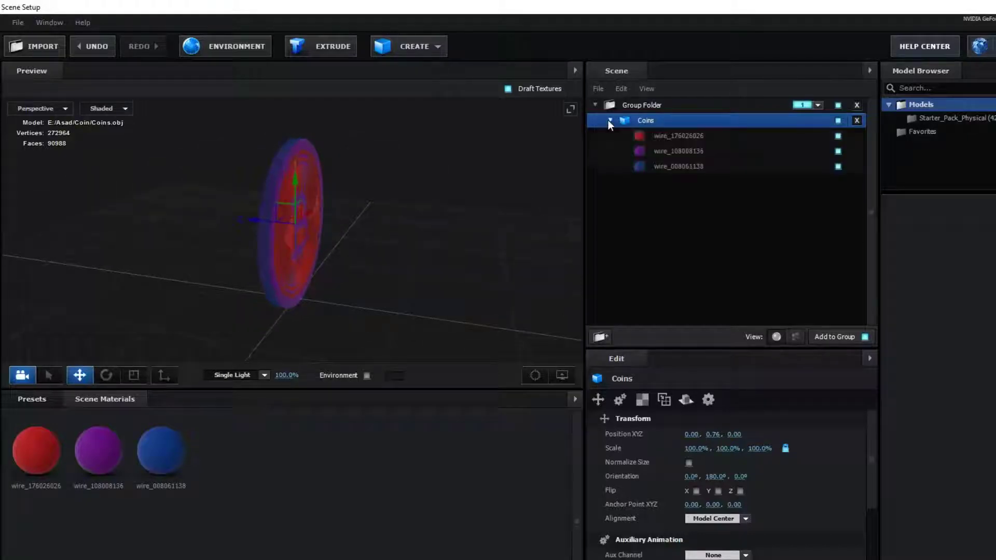
pyautogui.click(671, 135)
pyautogui.click(659, 167)
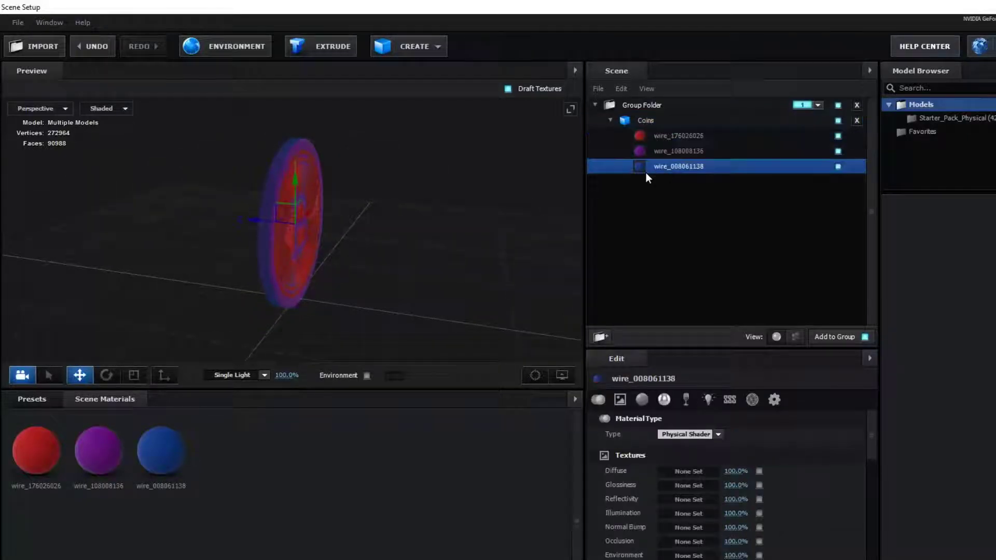
pyautogui.click(42, 398)
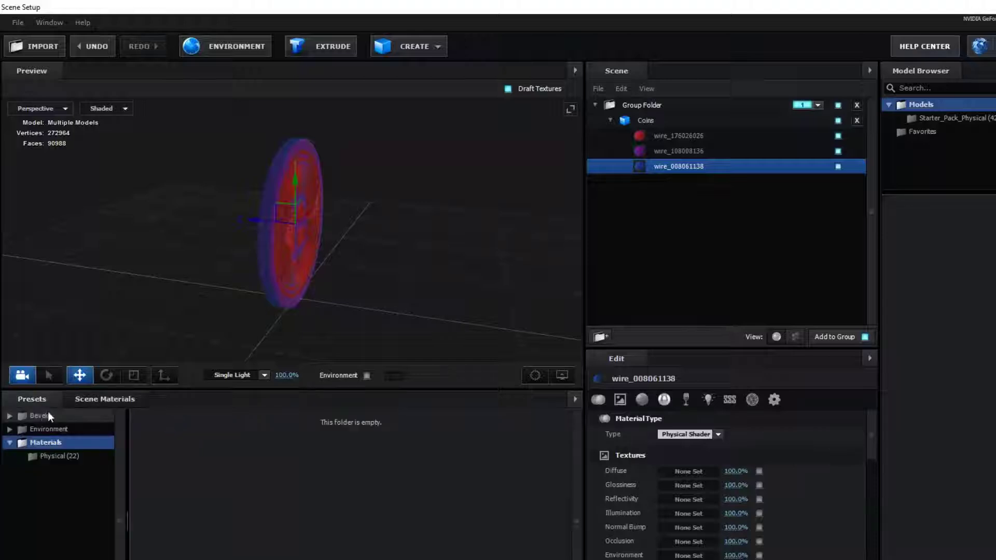
pyautogui.click(46, 461)
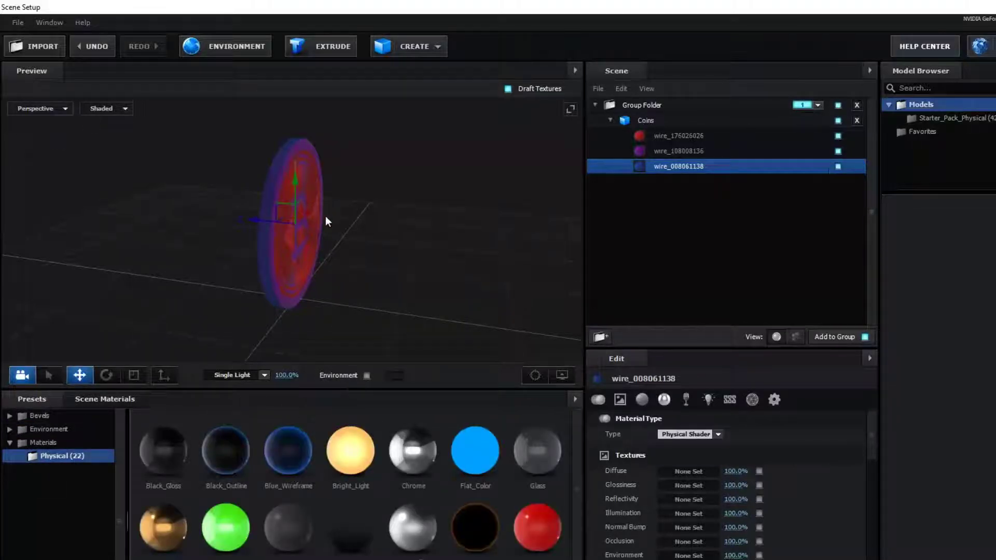
pyautogui.moveTo(336, 222)
pyautogui.mouseDown()
pyautogui.moveTo(329, 230)
pyautogui.moveTo(376, 229)
pyautogui.moveTo(335, 235)
pyautogui.moveTo(326, 226)
pyautogui.mouseUp()
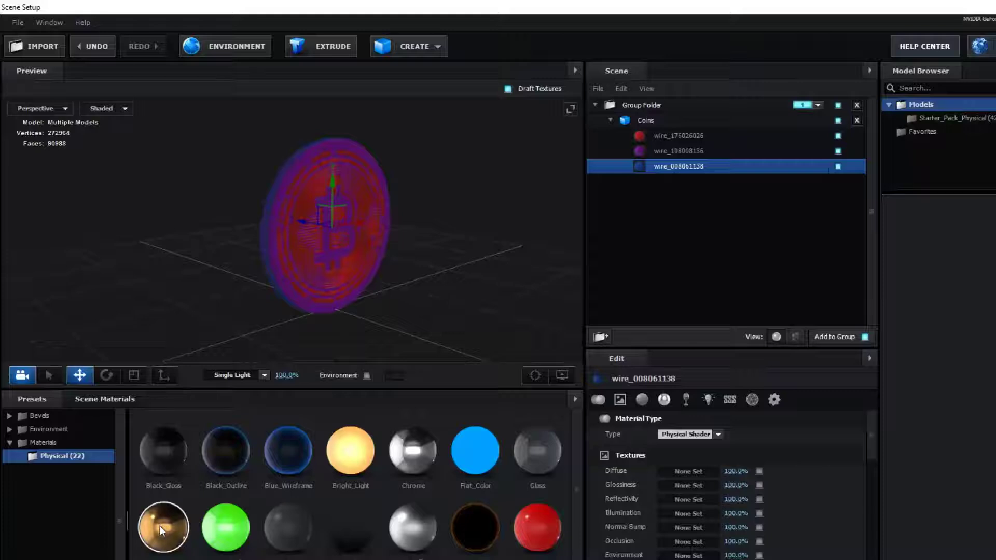
pyautogui.moveTo(160, 526); pyautogui.dragTo(687, 170)
pyautogui.moveTo(163, 526); pyautogui.dragTo(680, 154)
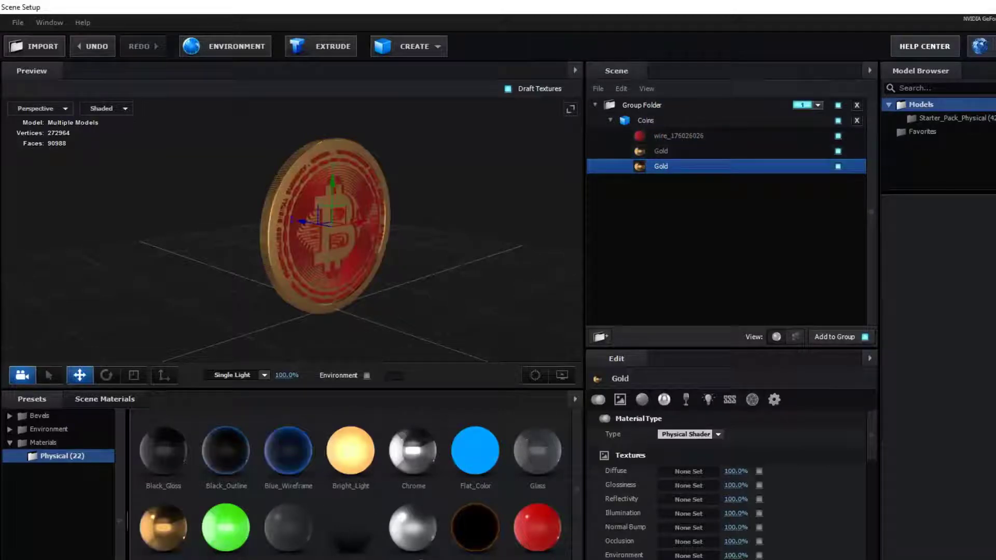
# - Try the Metal_Diffused preset on the coin's red material, and replace it with Chrome
pyautogui.moveTo(418, 469); pyautogui.dragTo(667, 139)
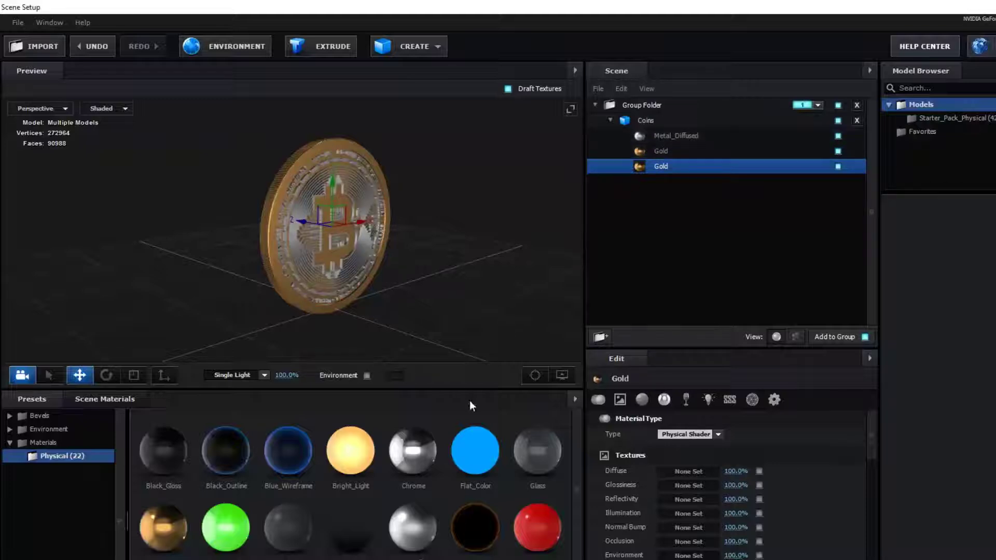
pyautogui.moveTo(422, 448); pyautogui.dragTo(658, 132)
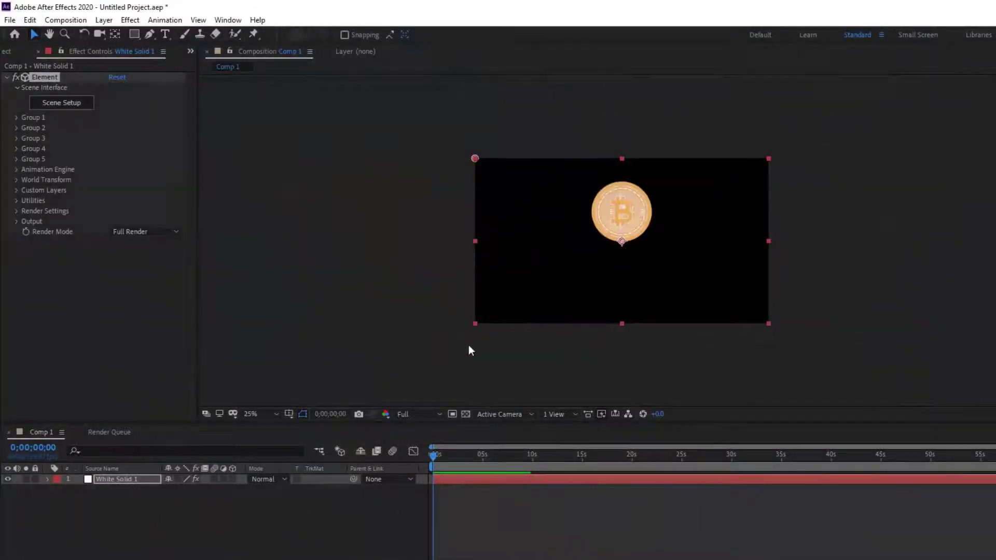
# - Import the empty light-blue studio room image and place it between the white solid and BG.jpg layers
pyautogui.click(12, 51)
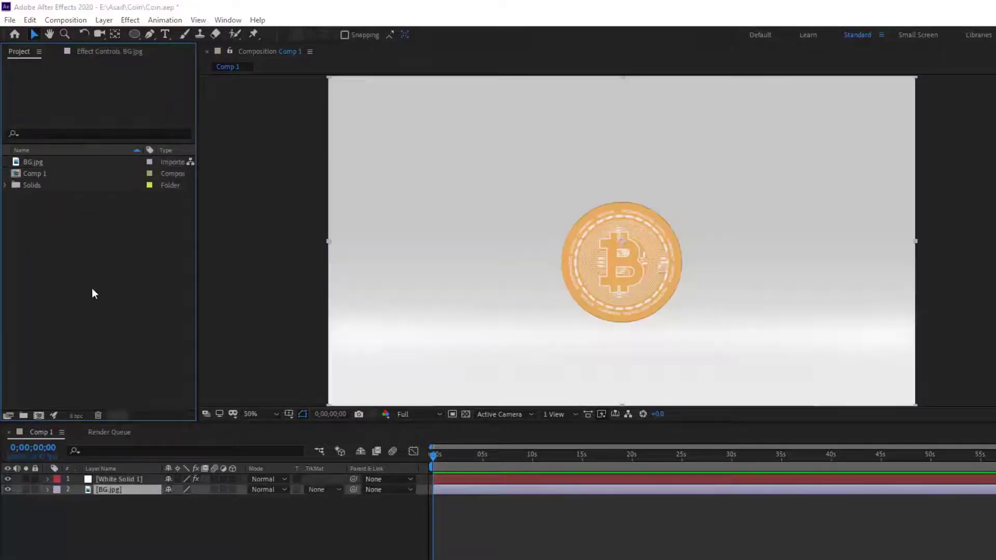
pyautogui.hotkey('ctrl', 'i')
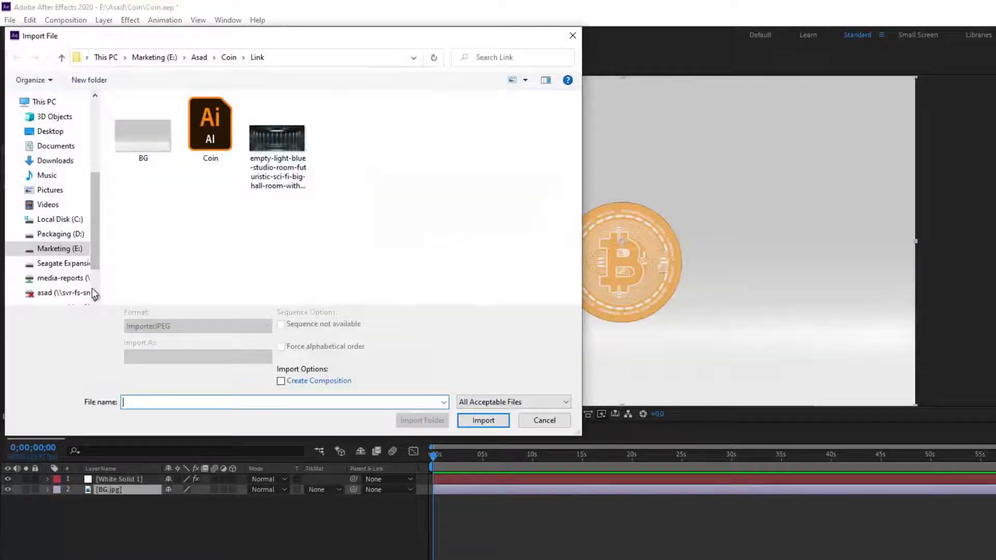
pyautogui.doubleClick(265, 153)
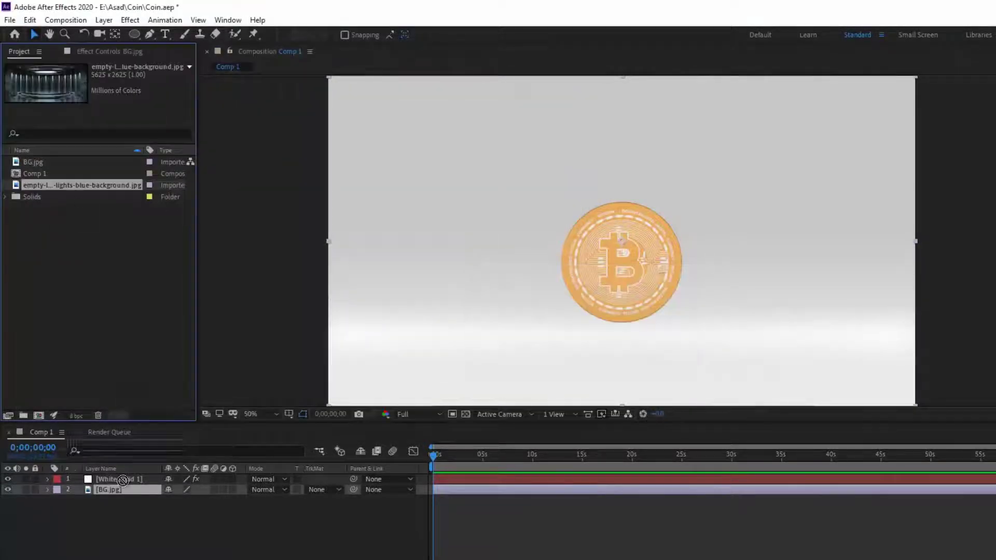
pyautogui.moveTo(123, 480)
pyautogui.mouseDown()
pyautogui.moveTo(123, 521)
pyautogui.moveTo(124, 484)
pyautogui.mouseUp()
pyautogui.click(136, 535)
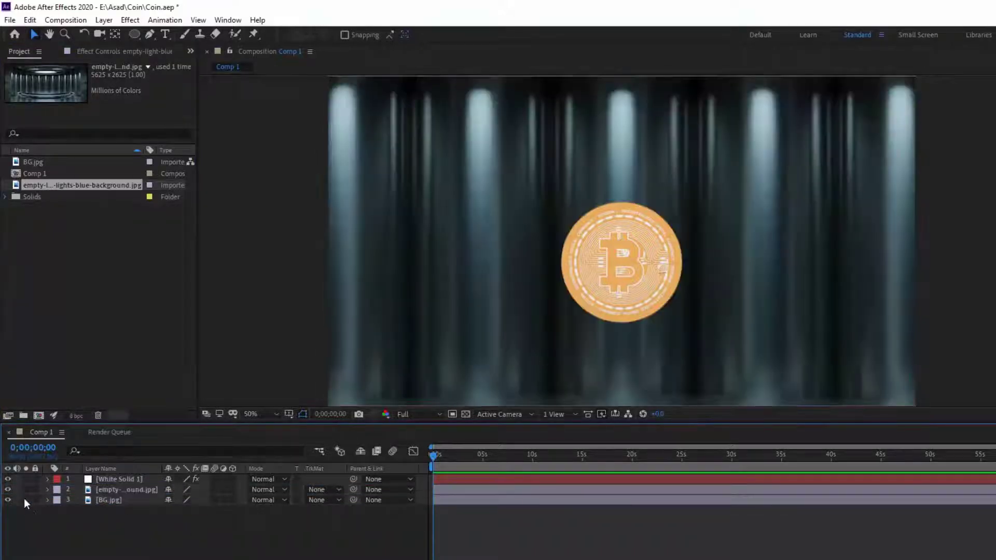
# - Scale the studio room background layer to 42% and fit the composition in the viewer
pyautogui.click(110, 490)
pyautogui.scroll(-2, 529, 336)
pyautogui.press('s')
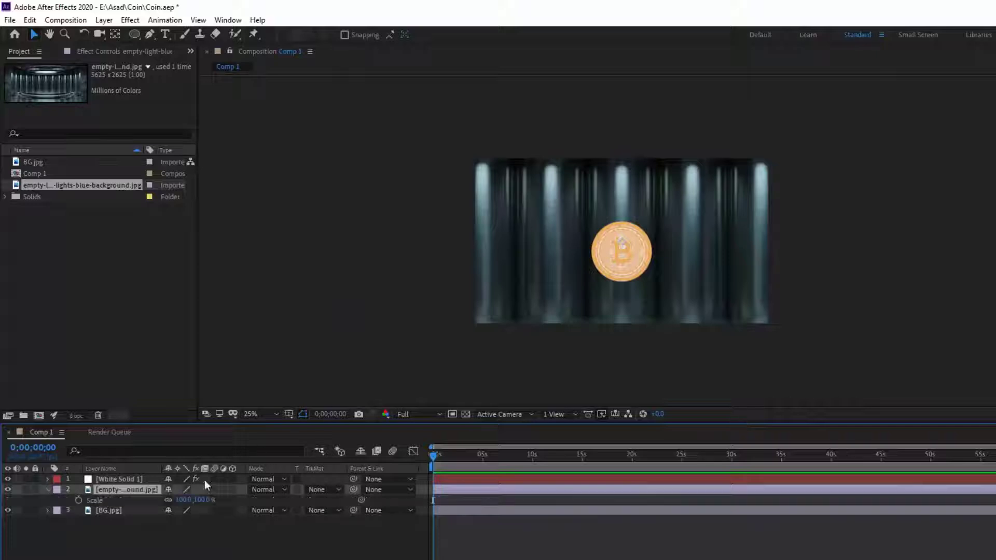
pyautogui.moveTo(200, 503); pyautogui.dragTo(167, 501)
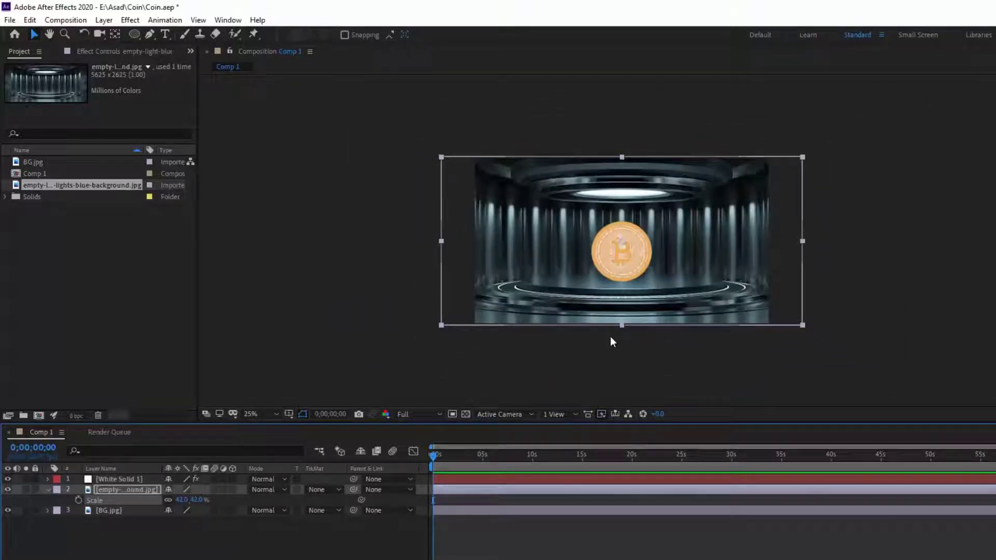
pyautogui.click(250, 414)
pyautogui.click(265, 205)
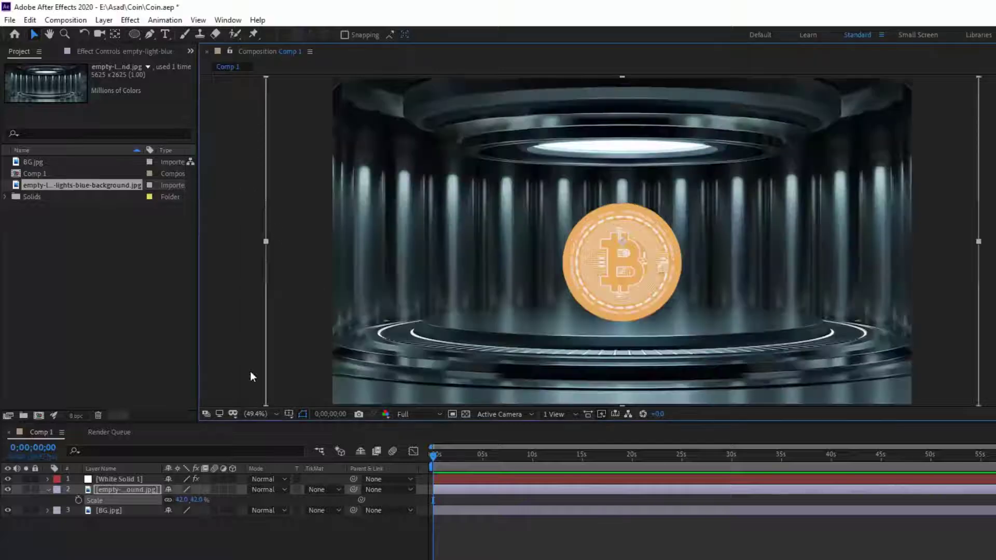
# - Create a 1920 × 1080 px gold solid between the coin layer and the studio room image, with its blending mode set to Color
pyautogui.rightClick(131, 542)
pyautogui.moveTo(181, 412)
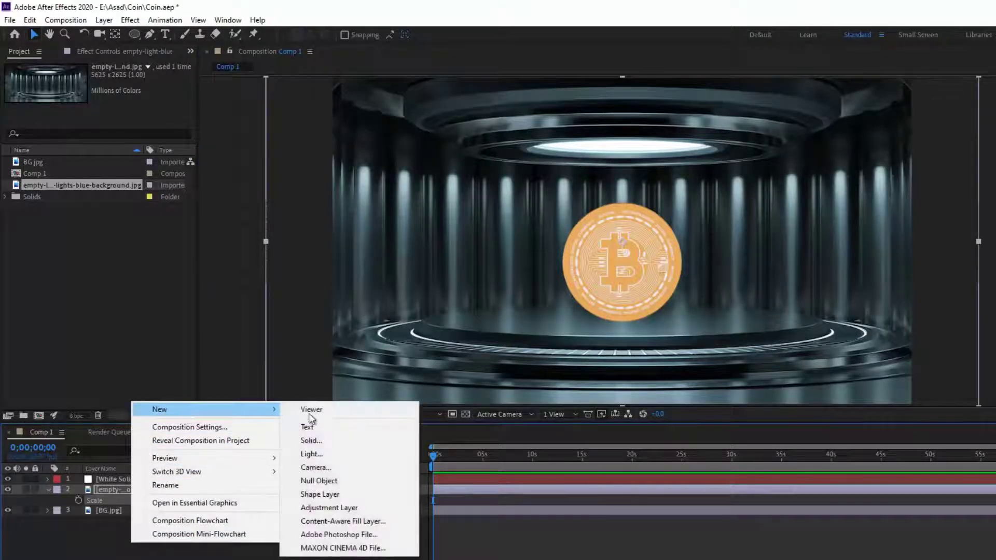
pyautogui.click(315, 441)
pyautogui.click(474, 429)
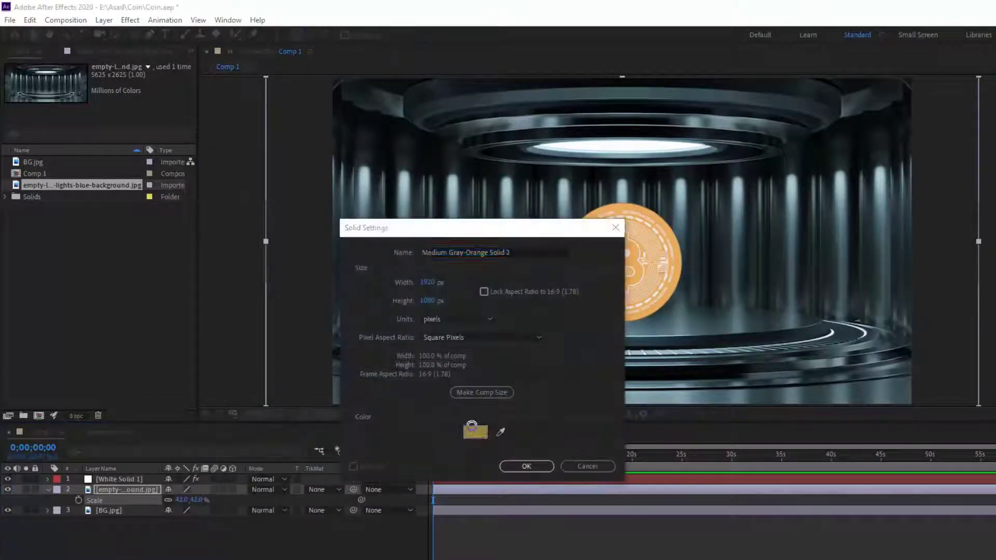
pyautogui.click(604, 283)
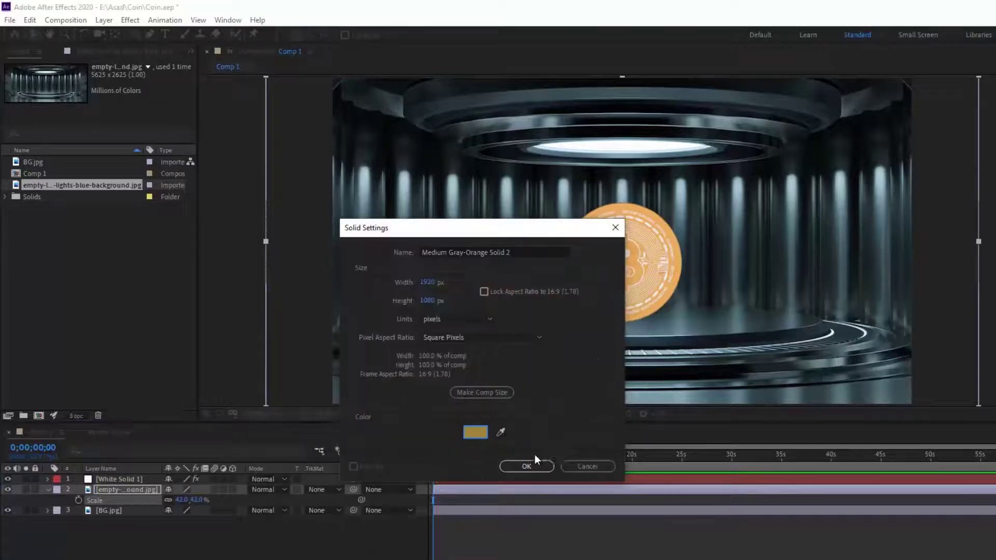
pyautogui.click(525, 464)
pyautogui.rightClick(266, 488)
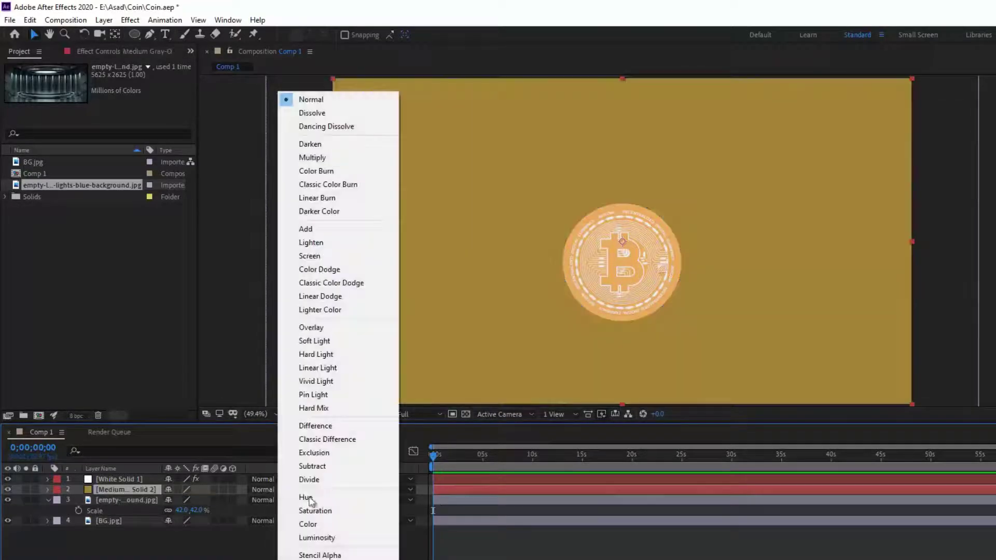
pyautogui.click(311, 525)
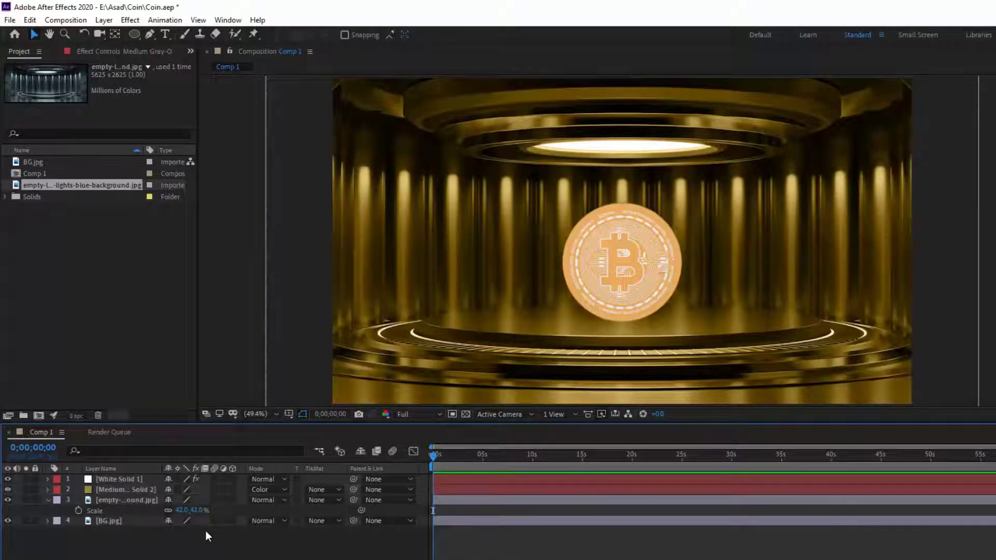
# - Set the gold solid layer's opacity to 75% and collapse the expanded layer properties
pyautogui.click(128, 490)
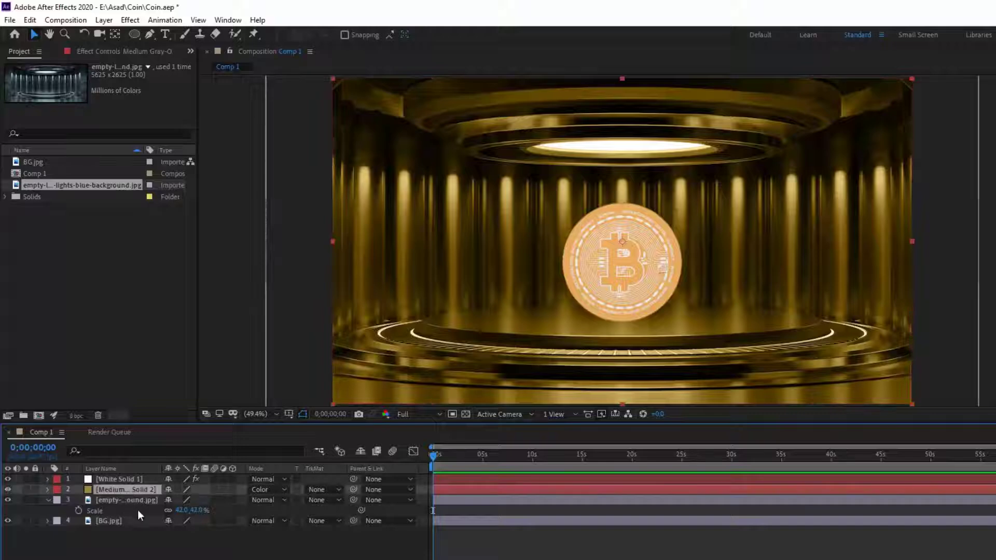
pyautogui.press('t')
pyautogui.click(176, 500)
pyautogui.write('75')
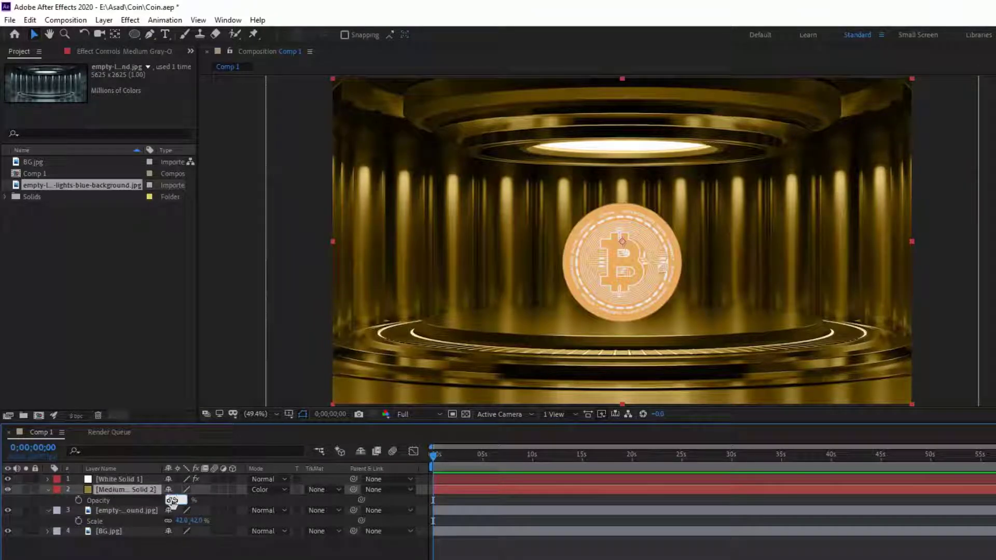
pyautogui.press('Return')
pyautogui.click(67, 497)
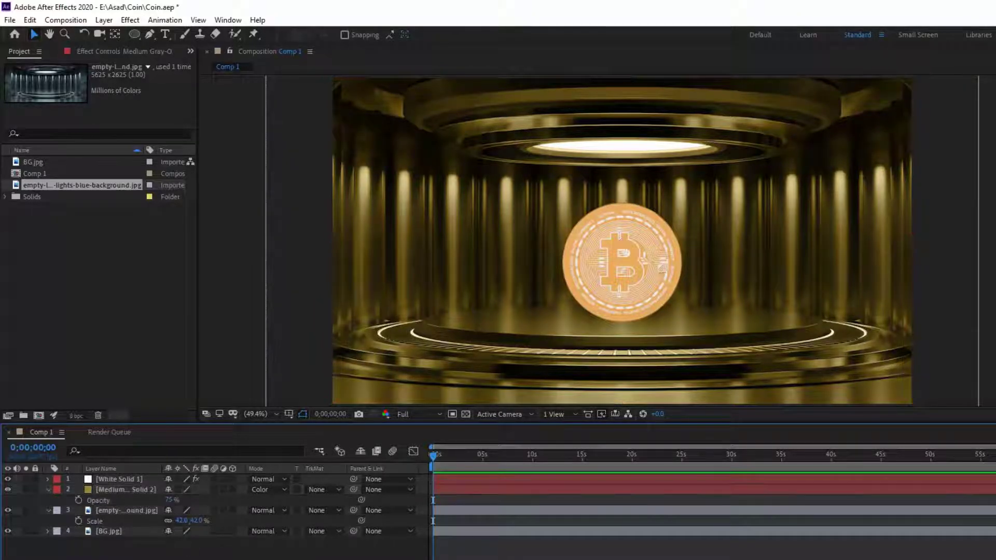
pyautogui.click(49, 489)
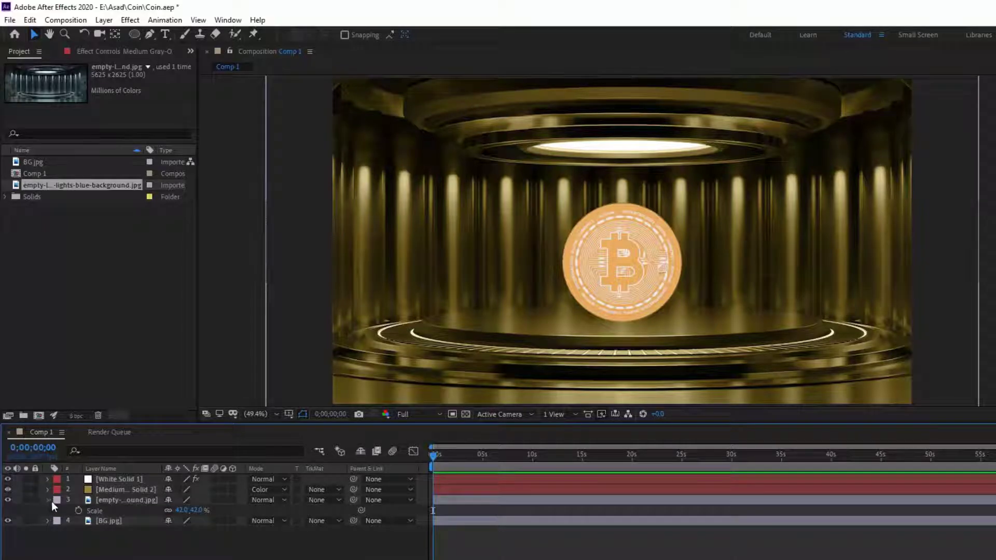
pyautogui.click(48, 500)
# - Add a two-node camera with the Custom preset above White Solid 1
pyautogui.click(128, 477)
pyautogui.rightClick(168, 535)
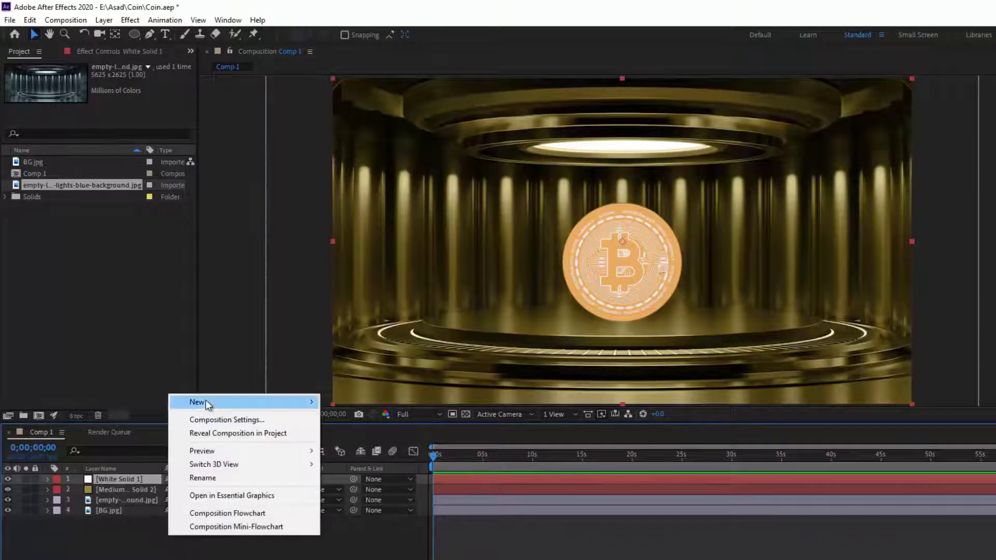
pyautogui.moveTo(205, 403)
pyautogui.click(356, 456)
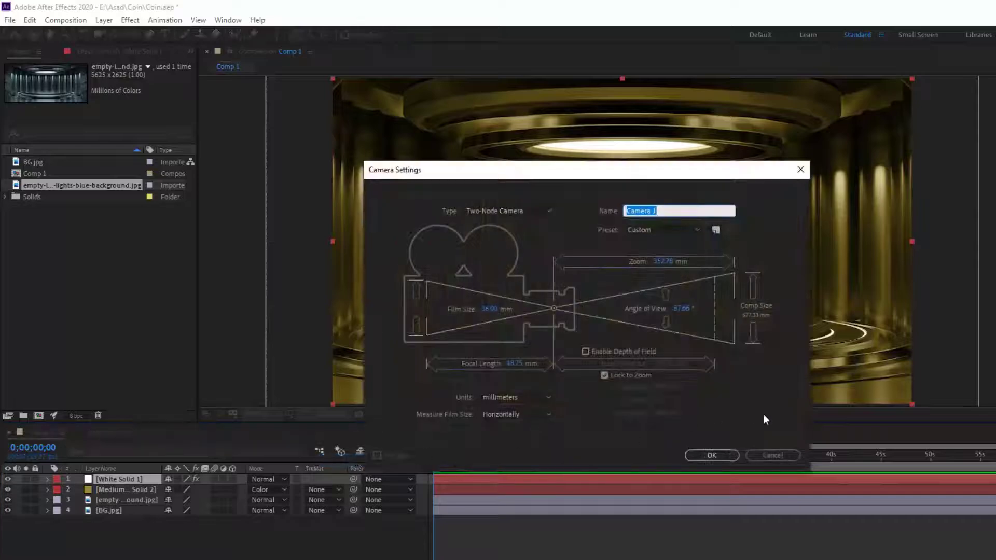
pyautogui.click(712, 454)
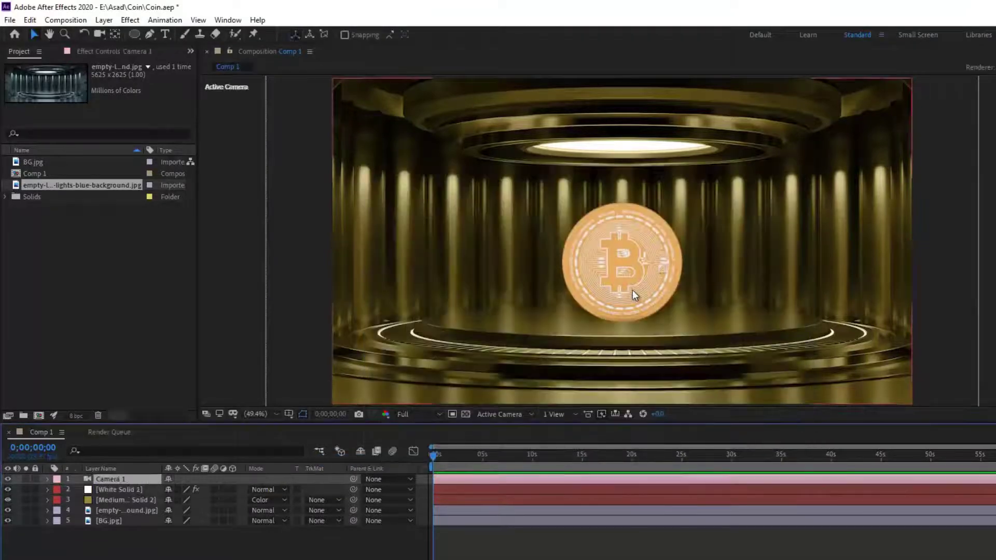
# - Add a yellow spot light with 100% intensity, a 90° cone angle and 50% cone feather
pyautogui.rightClick(167, 546)
pyautogui.moveTo(195, 427)
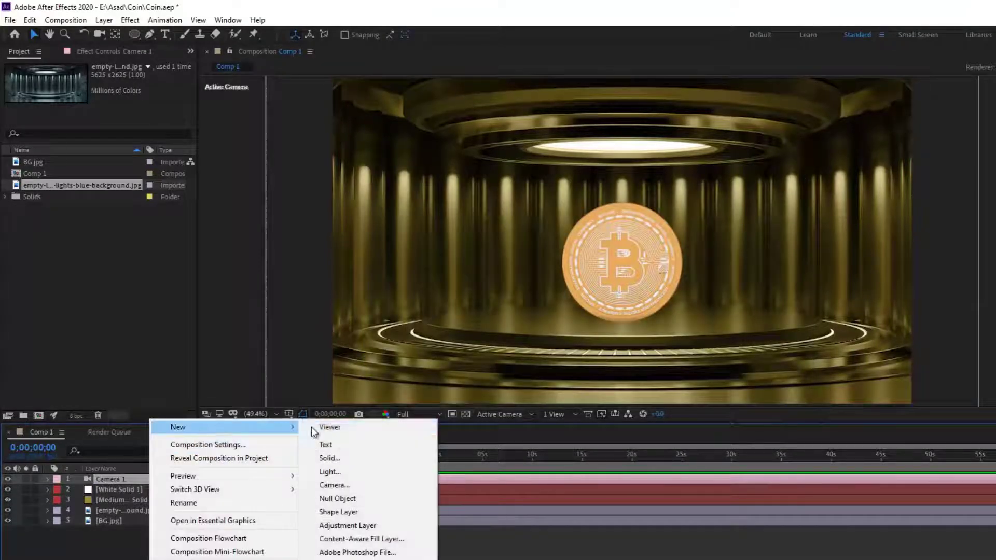
pyautogui.click(335, 473)
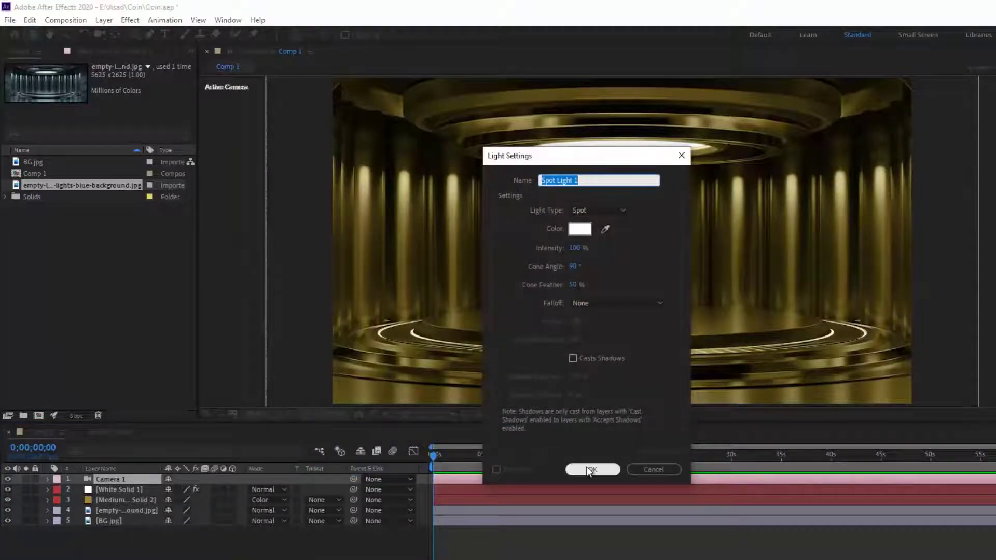
pyautogui.click(582, 230)
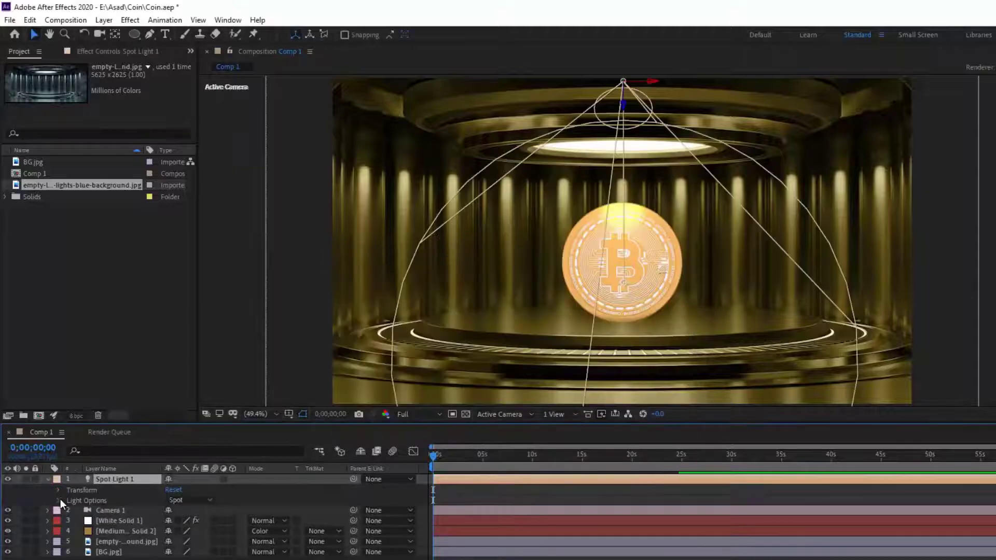
# - Set Spot Light 1's color to white (FFFFFF) and raise its point of interest to the coin's upper edge
pyautogui.click(58, 500)
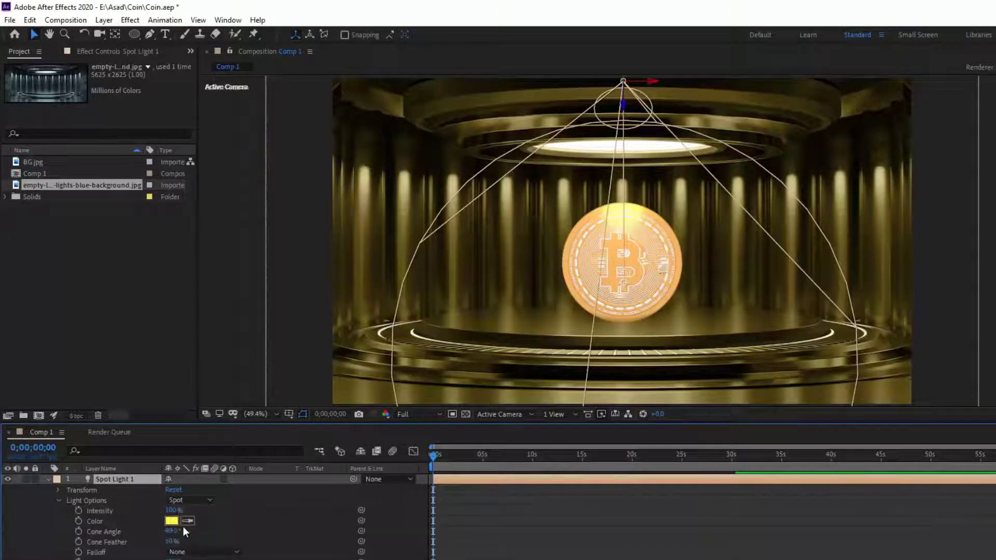
pyautogui.click(171, 521)
pyautogui.moveTo(401, 351); pyautogui.dragTo(289, 247)
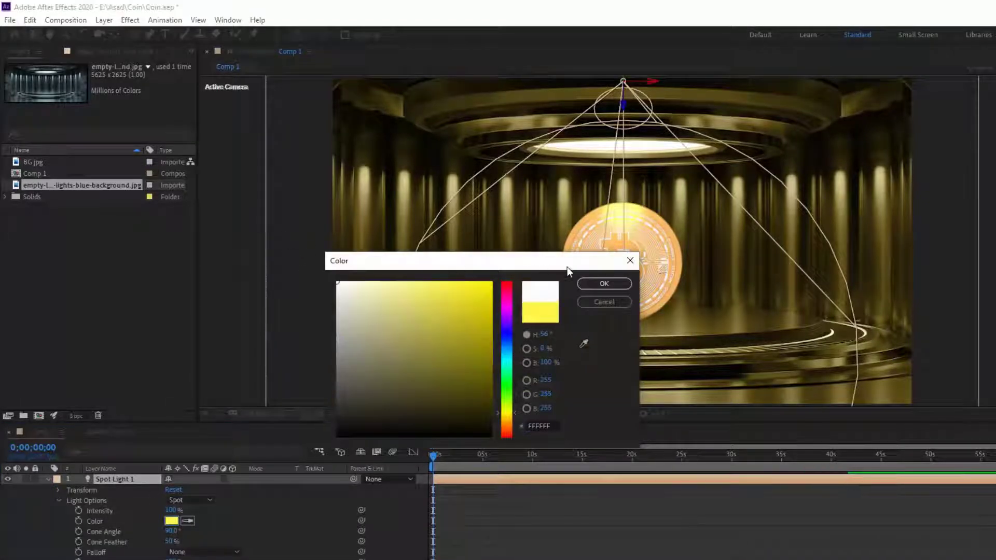
pyautogui.click(603, 283)
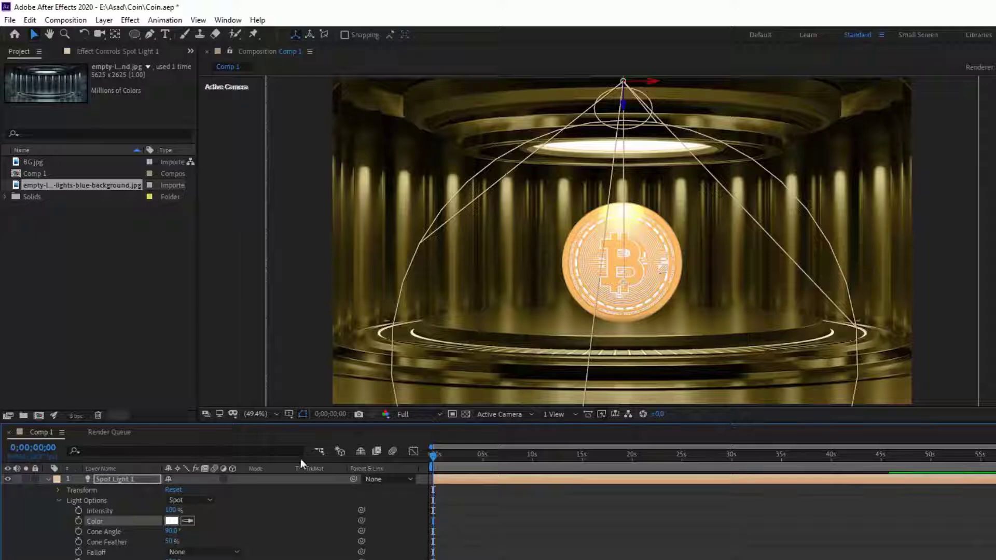
pyautogui.moveTo(623, 282); pyautogui.dragTo(623, 205)
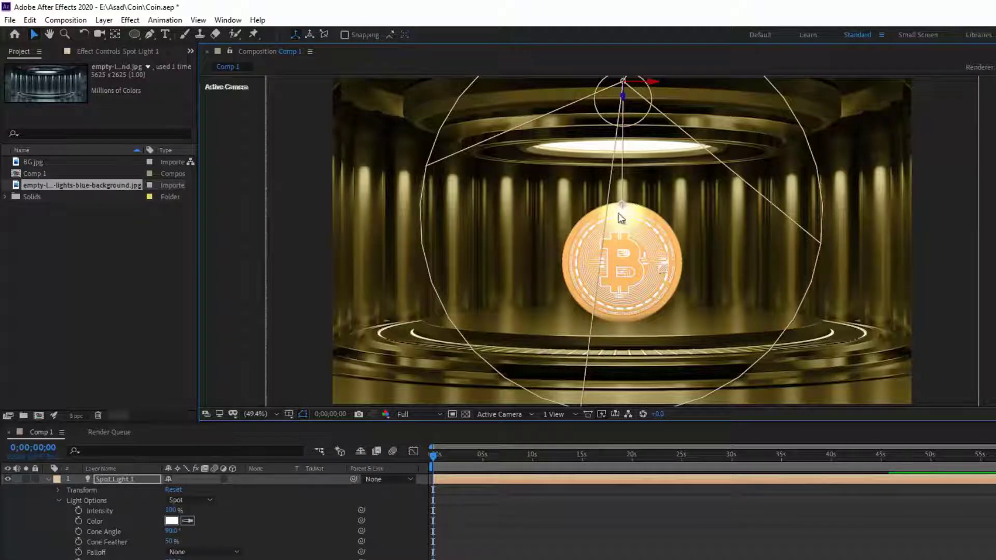
pyautogui.click(48, 479)
# - Add a starting keyframe at 0 seconds for the Element World Transform Y rotation on White Solid 1
pyautogui.click(114, 499)
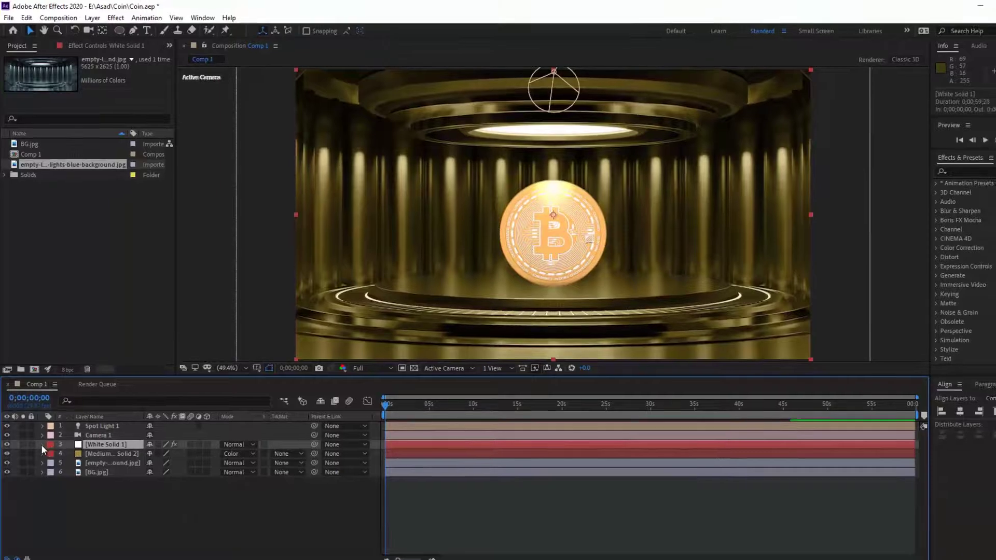
pyautogui.click(42, 445)
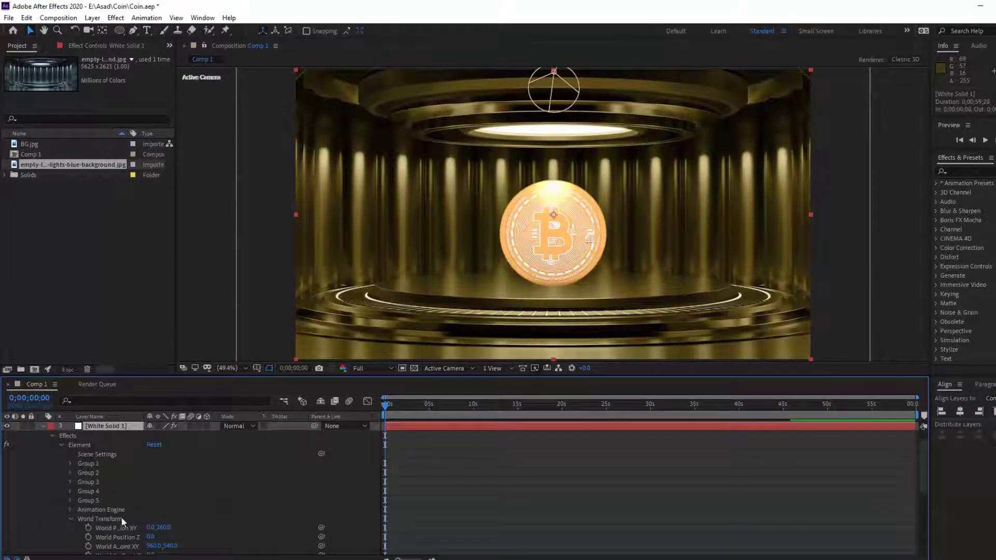
pyautogui.scroll(-3, 124, 521)
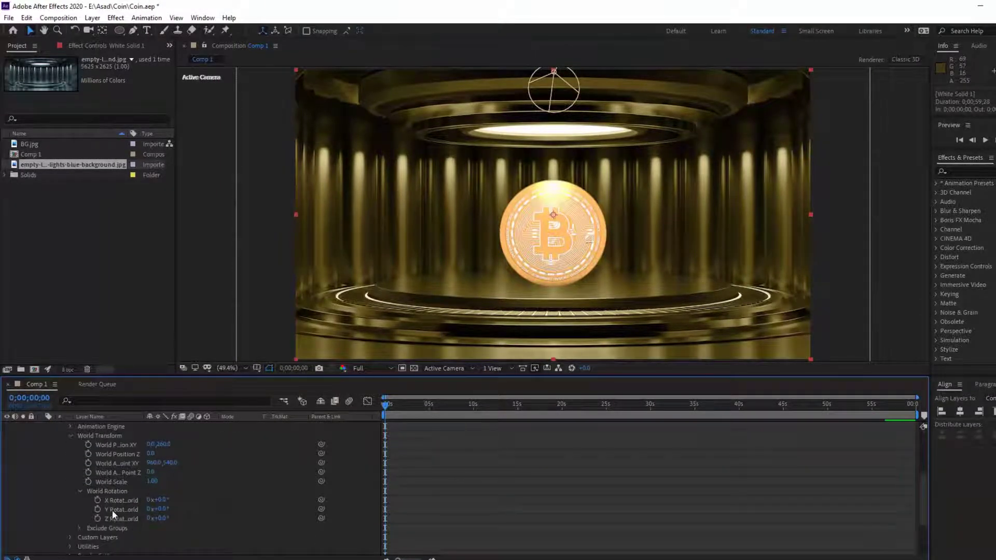
pyautogui.click(97, 509)
# - Keyframe the world Y rotation at -8 revolutions at 0;00;59;27 and preview the coin's spin from the start
pyautogui.click(472, 409)
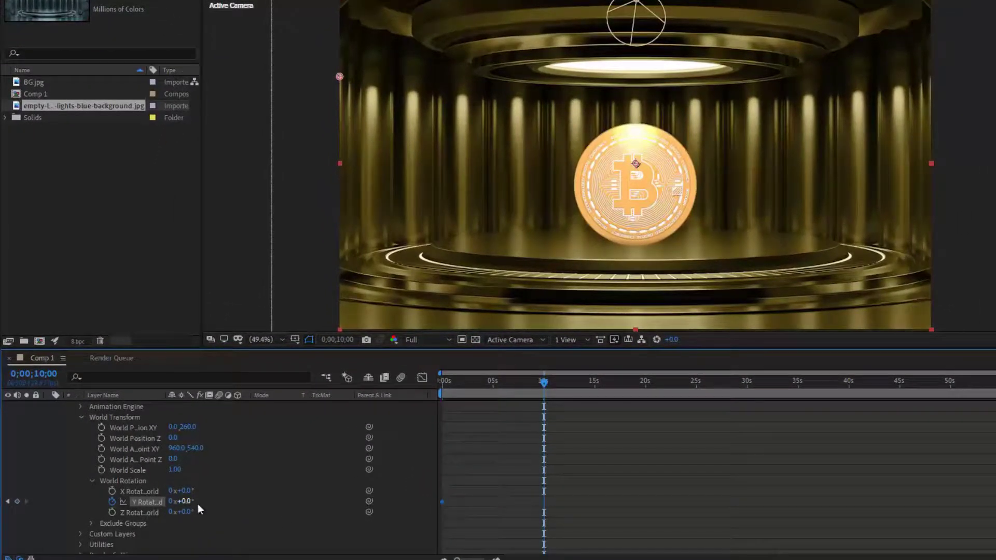
pyautogui.moveTo(546, 383); pyautogui.dragTo(995, 365)
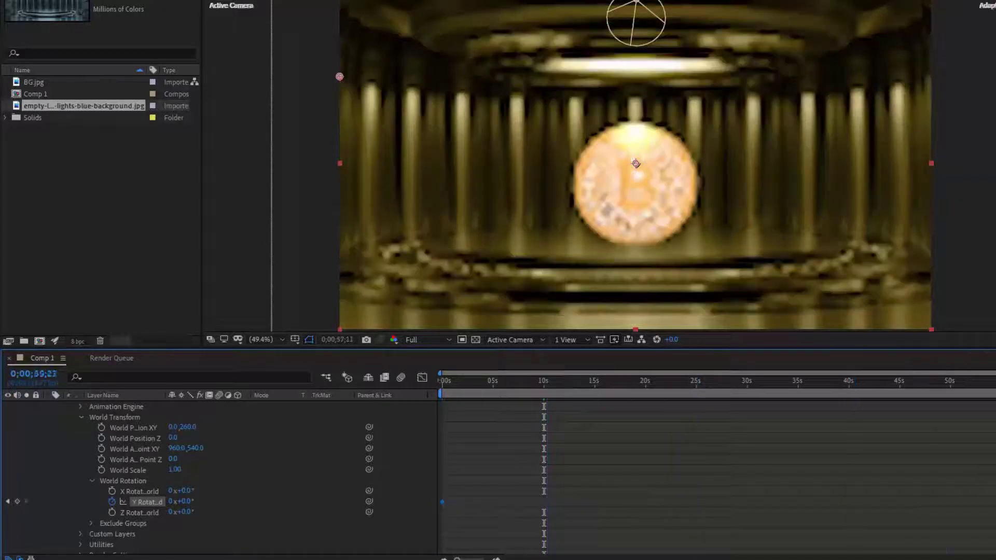
pyautogui.click(171, 501)
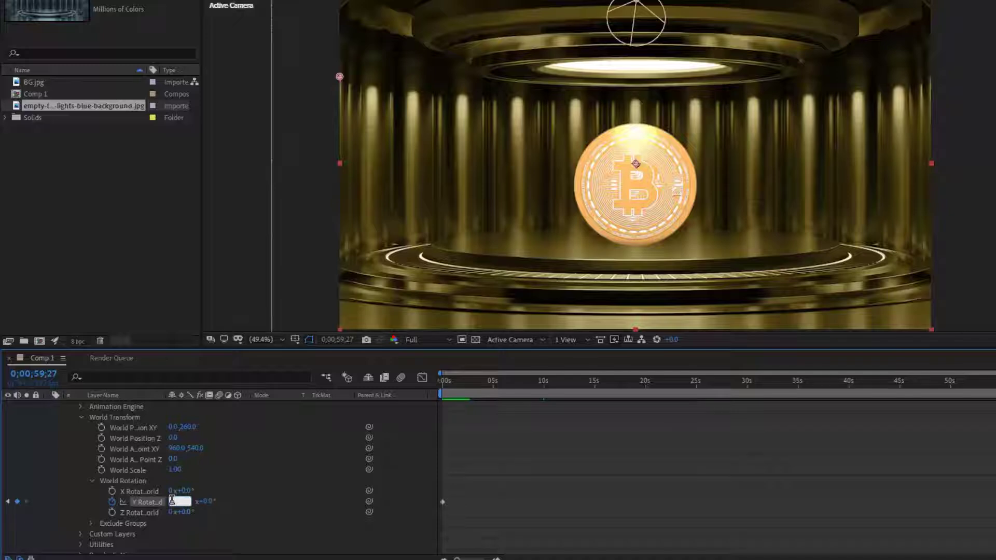
pyautogui.write('-8')
pyautogui.press('Return')
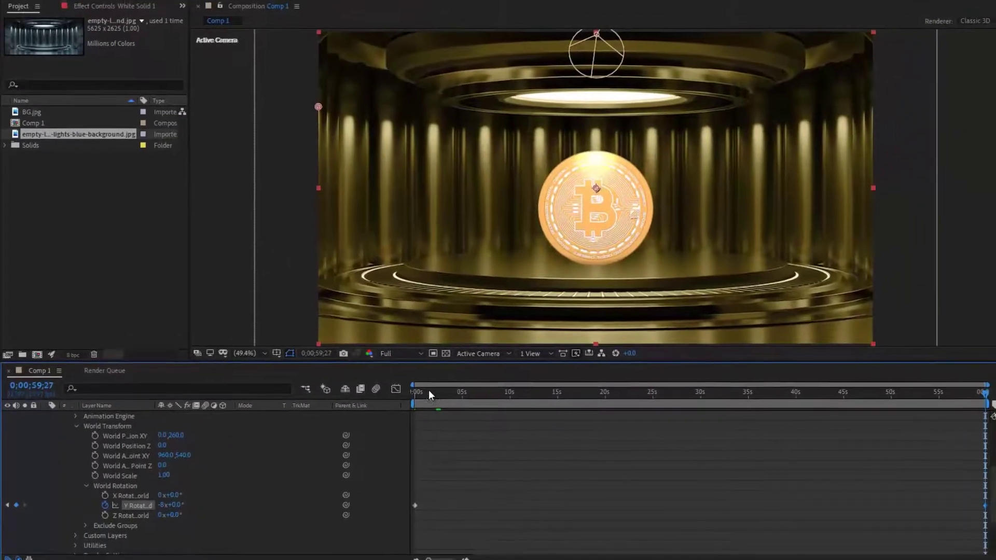
pyautogui.moveTo(428, 390); pyautogui.dragTo(397, 390)
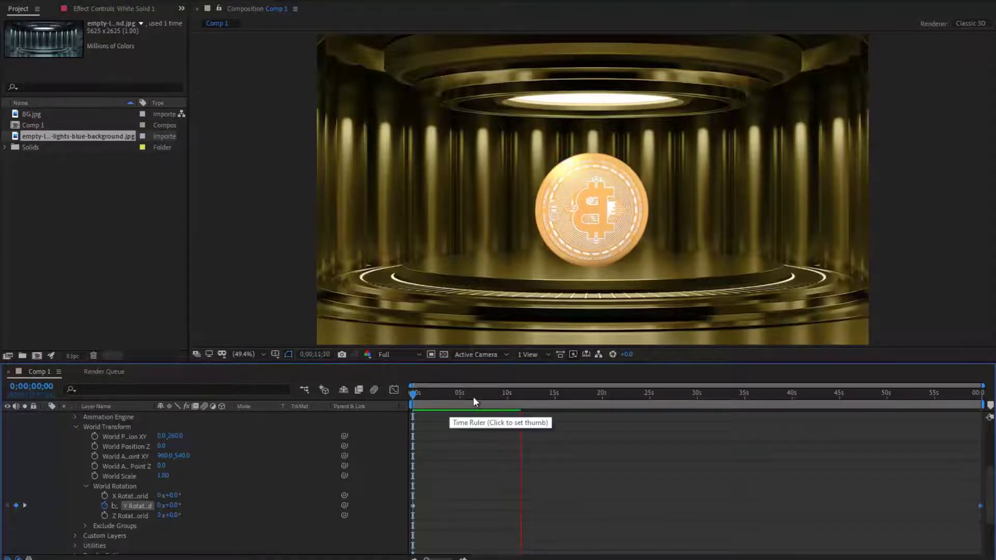
pyautogui.press('space')
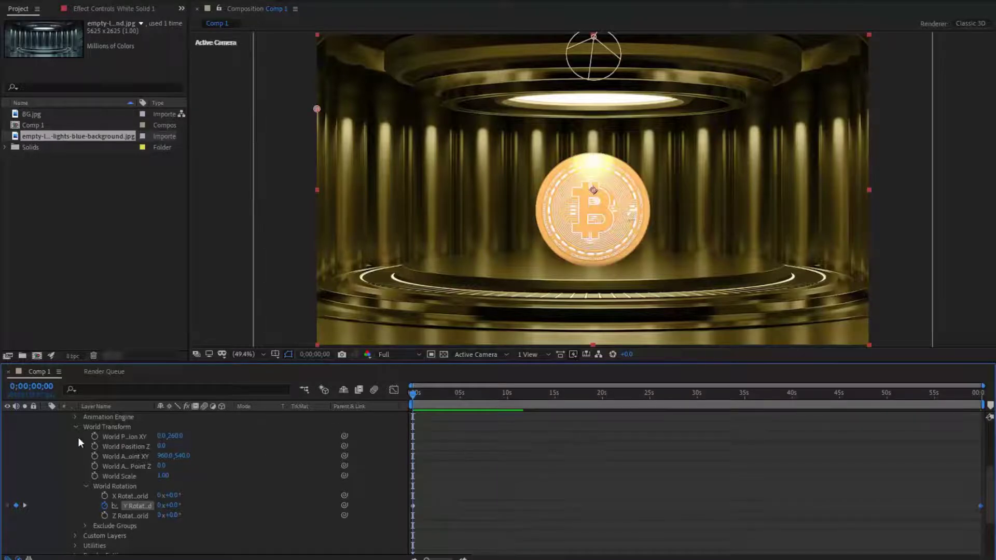
# - Mask Dark Orange Solid 1 to a flat ellipse beneath the coin, with 23 px mask feather and -6 px mask expansion
pyautogui.scroll(1, 79, 438)
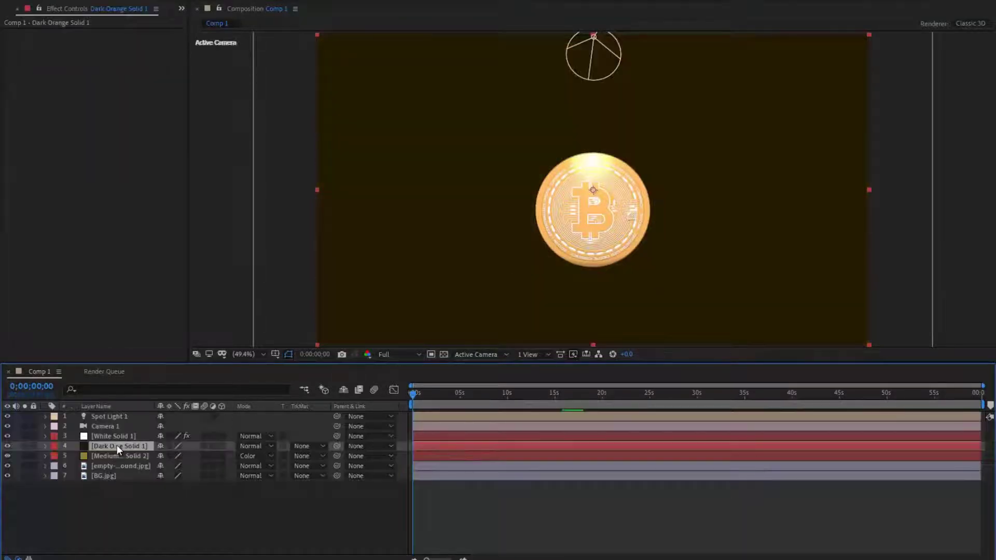
pyautogui.moveTo(524, 264); pyautogui.dragTo(654, 275)
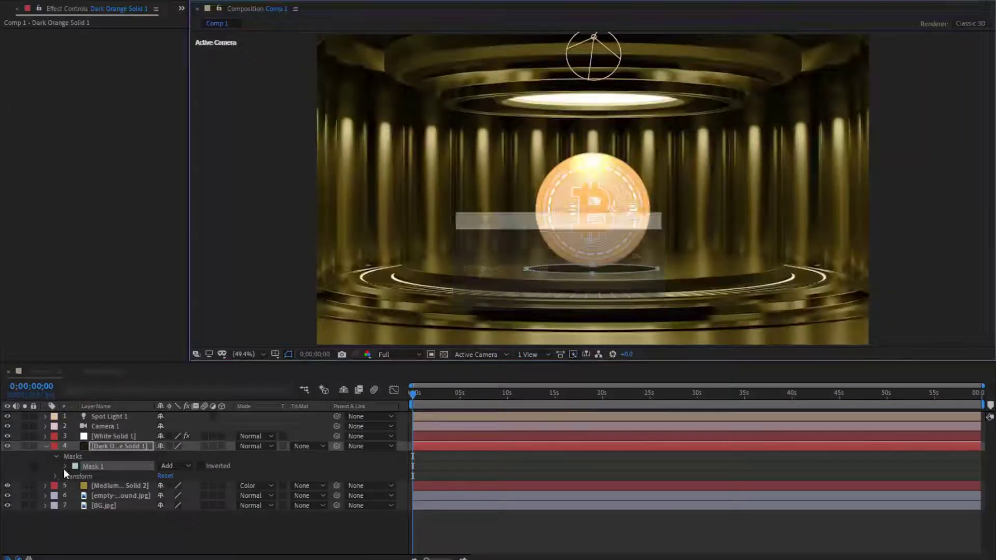
pyautogui.click(66, 466)
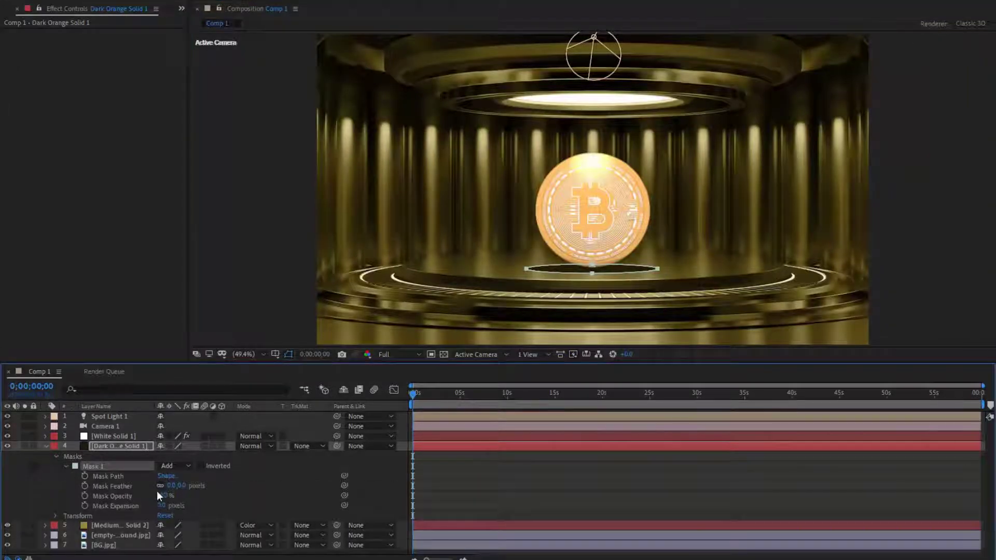
pyautogui.moveTo(176, 485); pyautogui.dragTo(159, 510)
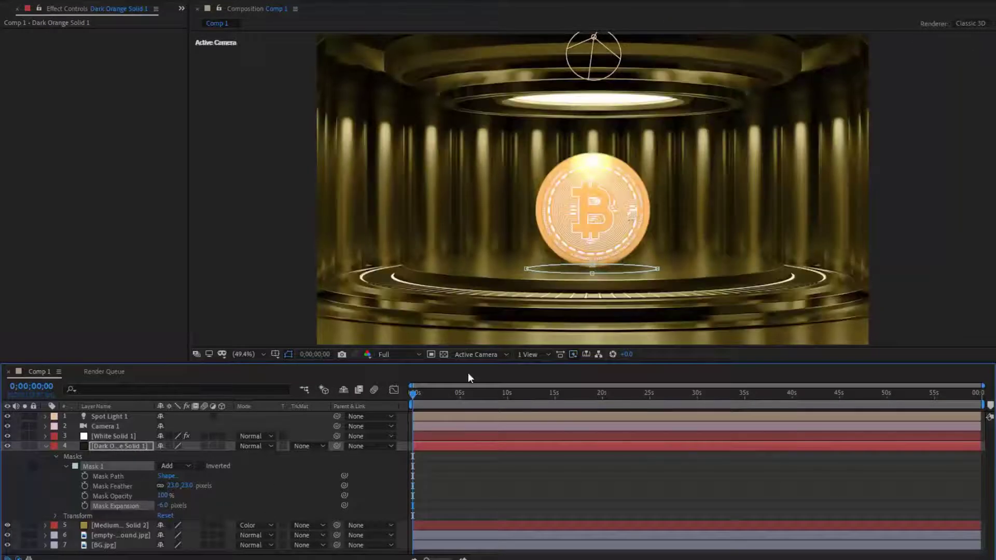
pyautogui.click(483, 296)
# - Duplicate White Solid 1 and rotate the lower copy by 180°
pyautogui.hotkey('ctrl', 'd')
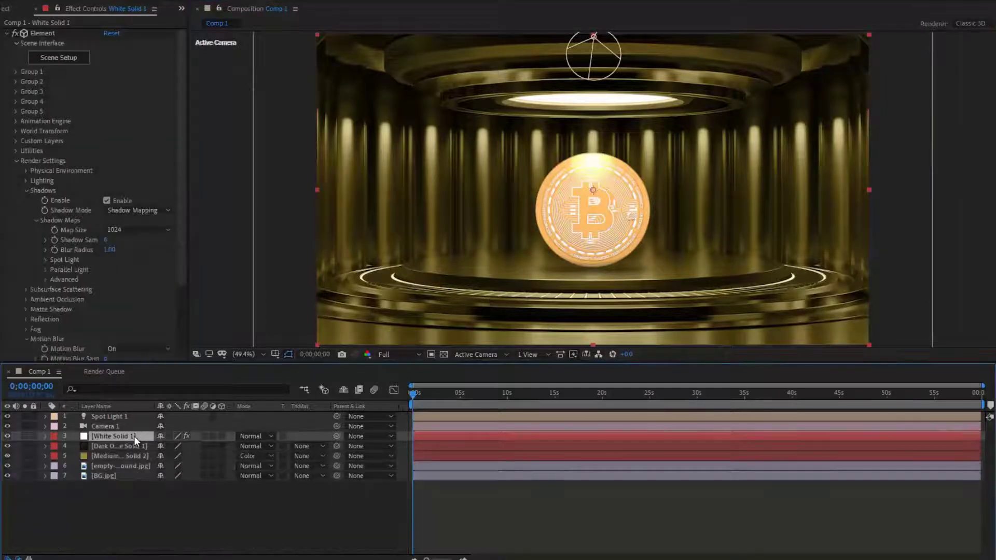
pyautogui.click(122, 447)
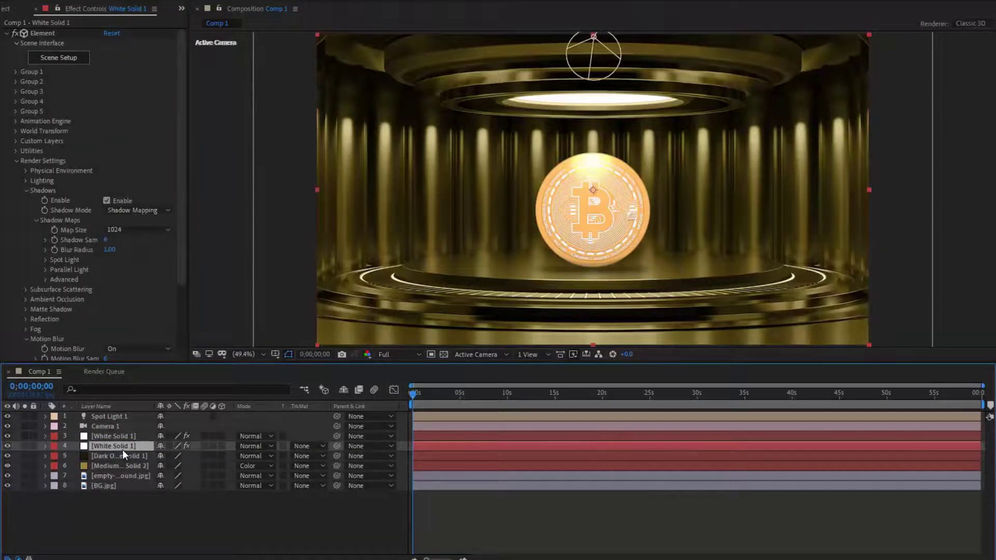
pyautogui.press('r')
pyautogui.moveTo(160, 455); pyautogui.dragTo(250, 444)
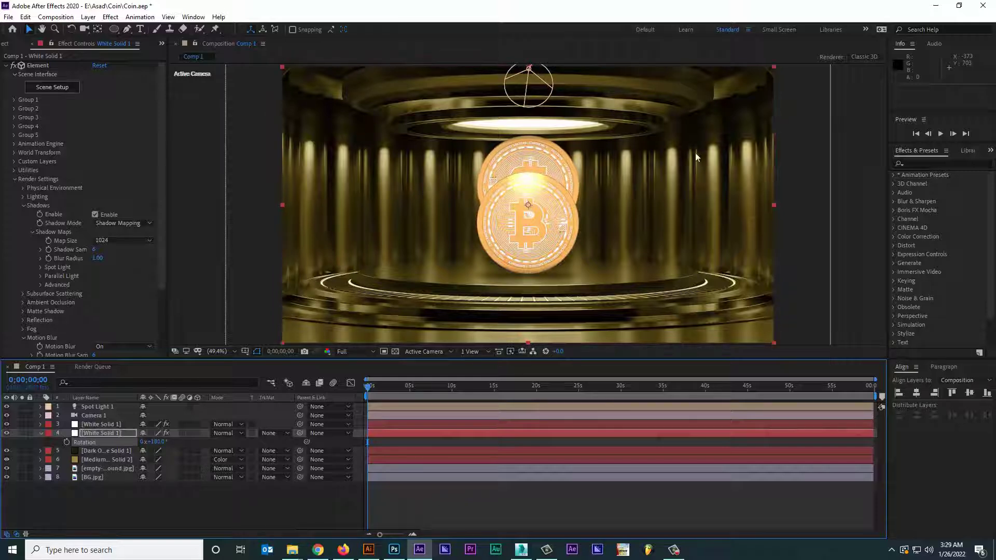
# - Move the flipped White Solid 1 copy straight down until its coin touches the main coin's lower edge, at Y position 1079.2
pyautogui.moveTo(551, 213); pyautogui.dragTo(540, 303)
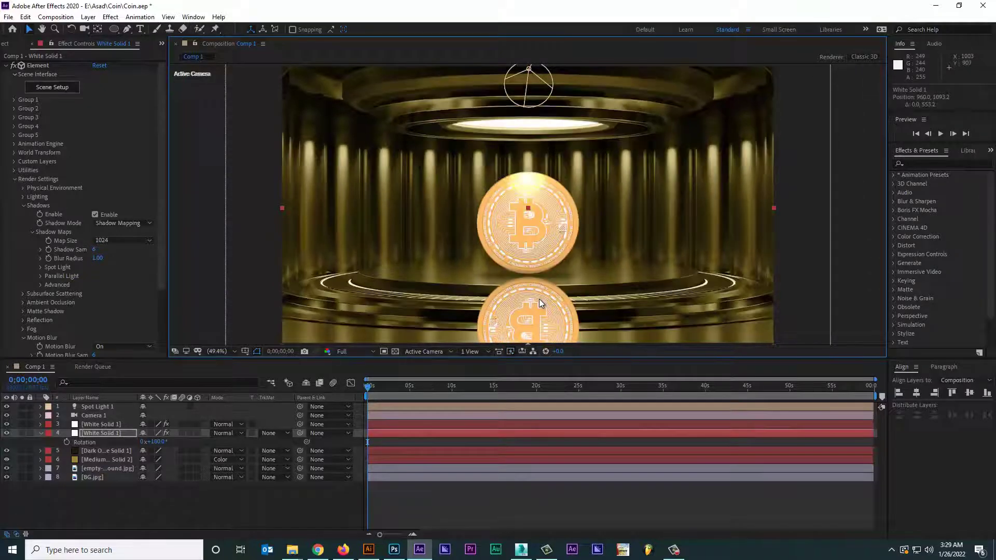
pyautogui.press('Up')
pyautogui.press('Up')
pyautogui.press('Up')
pyautogui.press('Up')
pyautogui.press('Up')
pyautogui.press('Up')
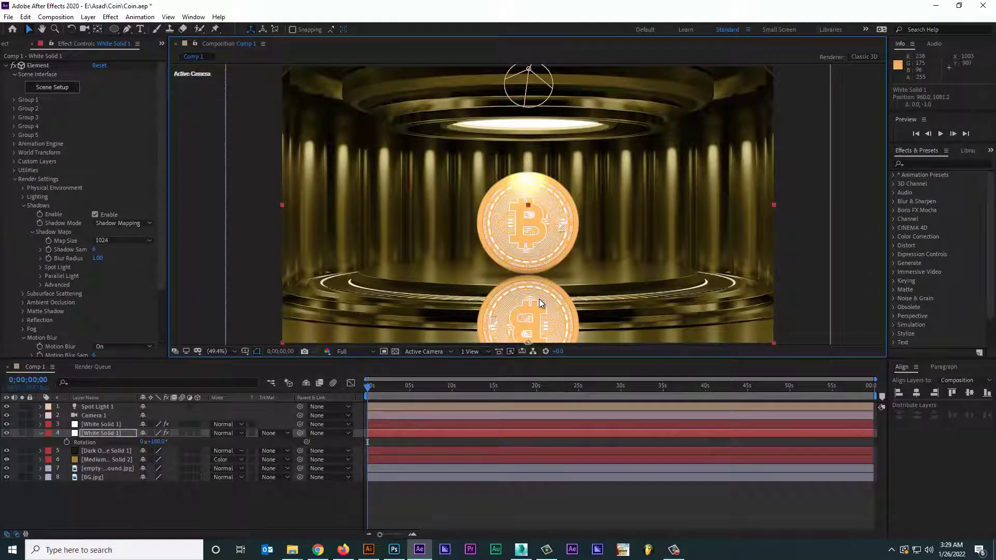
# - Set the flipped White Solid 1 copy's blending mode to Multiply and its opacity to 25%
pyautogui.click(40, 432)
pyautogui.click(228, 433)
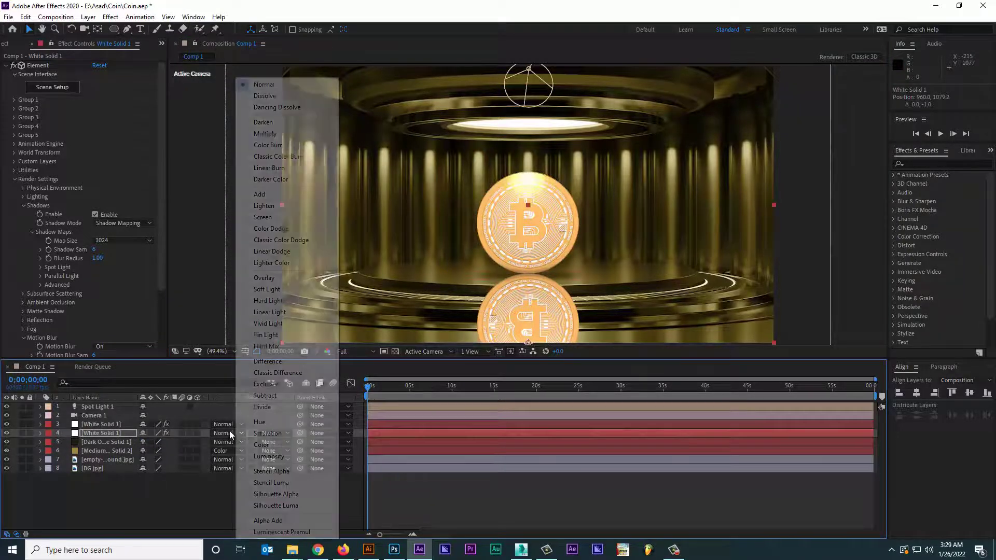
pyautogui.click(285, 133)
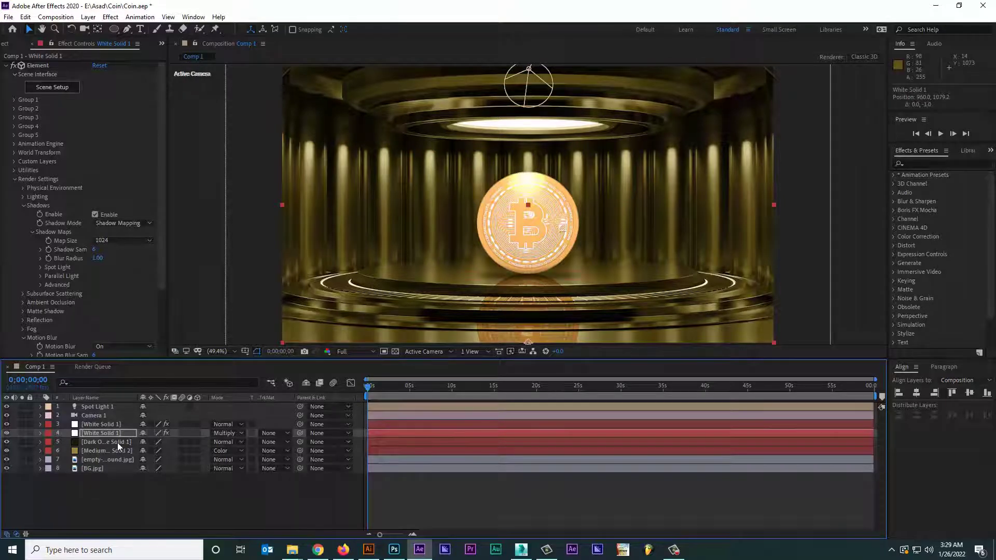
pyautogui.press('t')
pyautogui.click(148, 441)
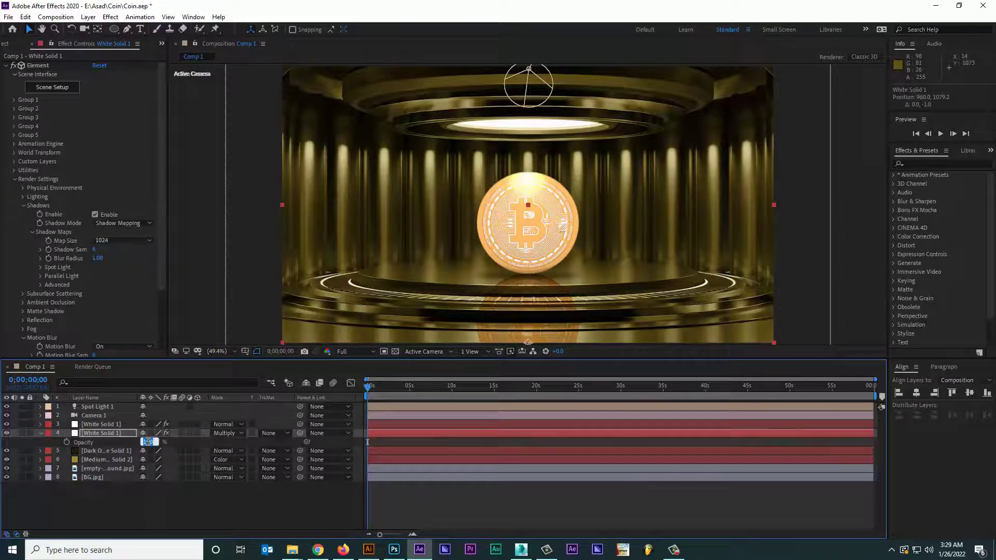
pyautogui.write('25')
pyautogui.press('Return')
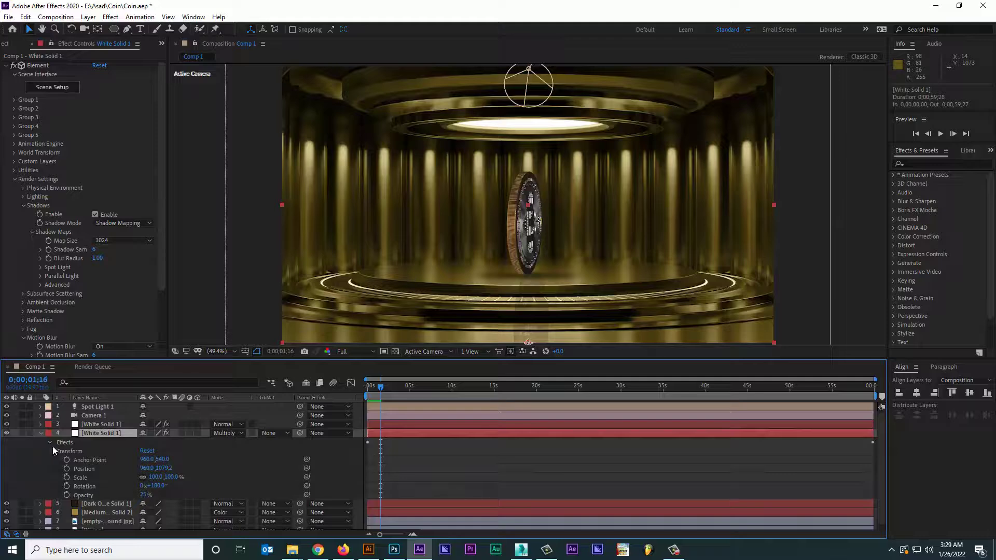
# - Set the flipped copy's Element world Y rotation keyframe at 0;00;59;27 to 8 revolutions and preview the spin from the start
pyautogui.click(59, 450)
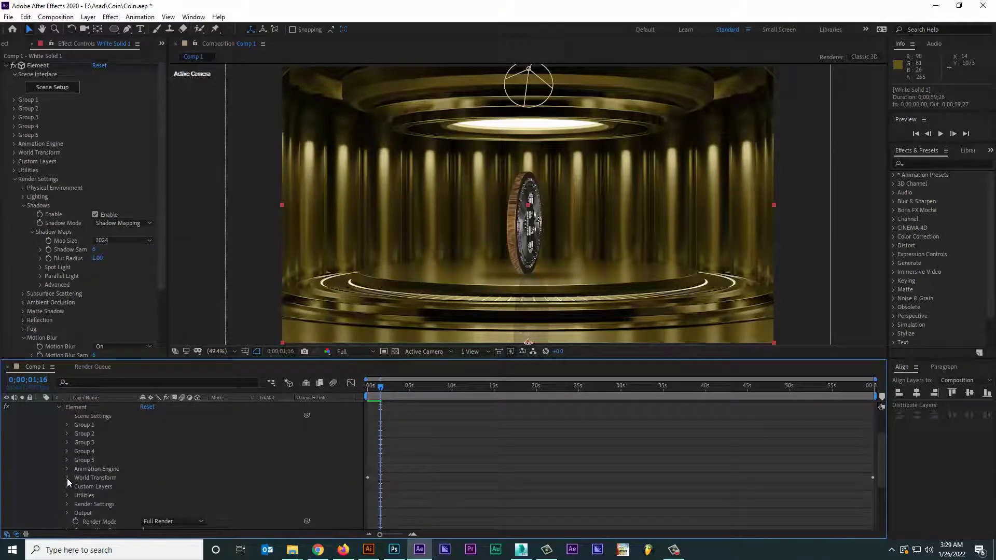
pyautogui.click(67, 478)
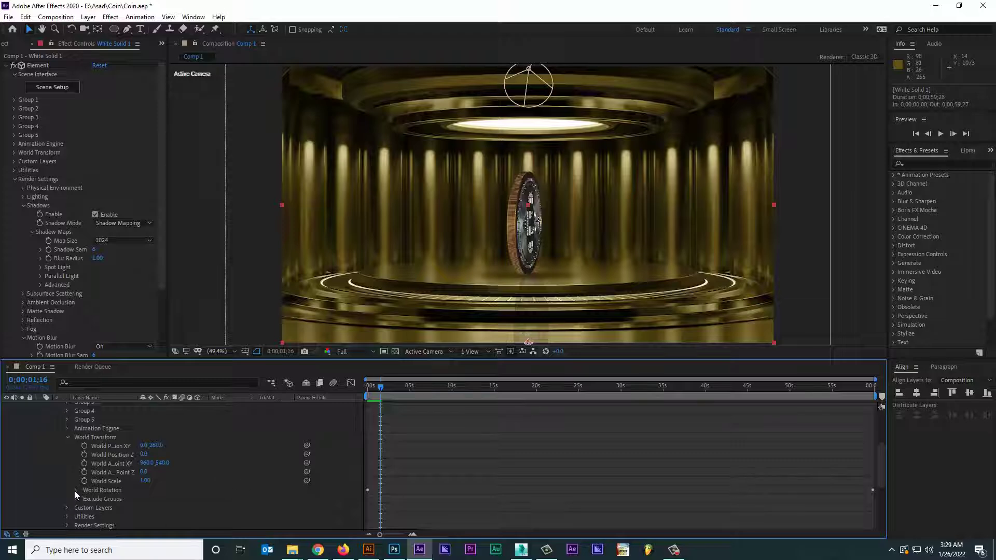
pyautogui.click(76, 490)
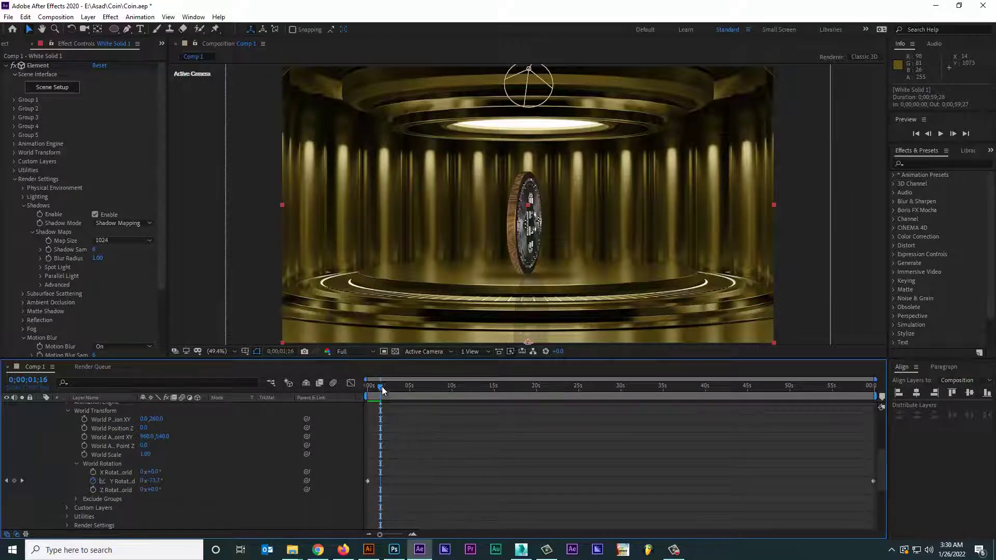
pyautogui.moveTo(381, 387); pyautogui.dragTo(360, 387)
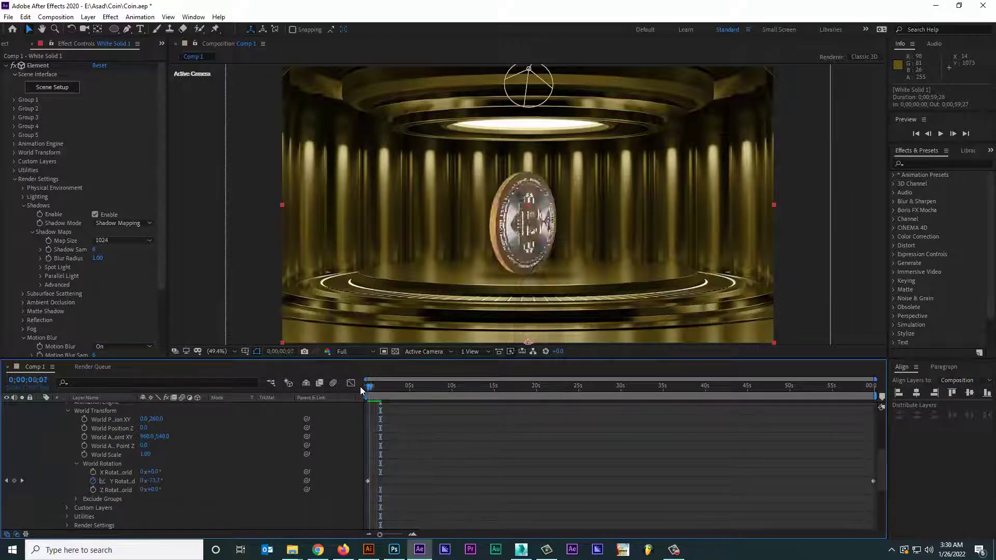
pyautogui.click(873, 384)
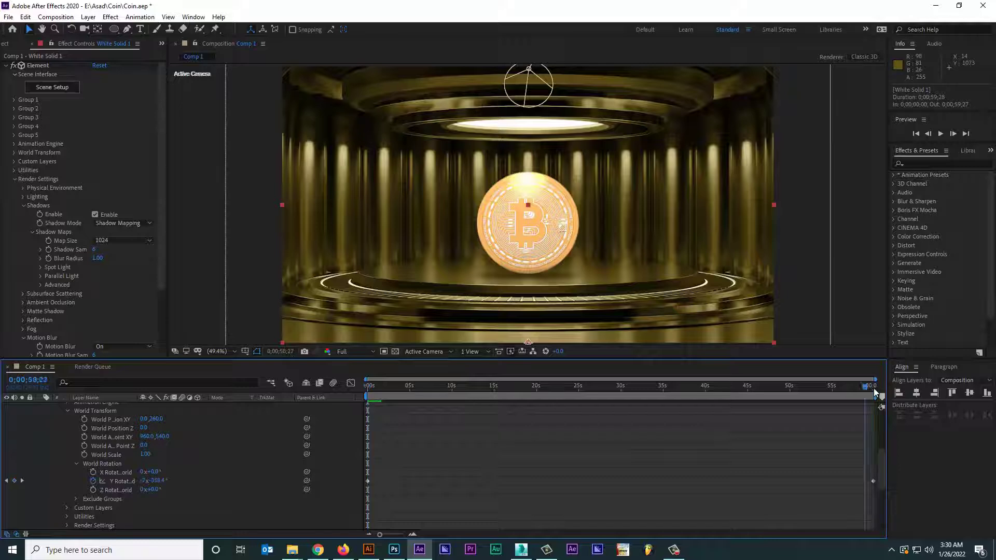
pyautogui.click(144, 481)
pyautogui.write('8')
pyautogui.press('Return')
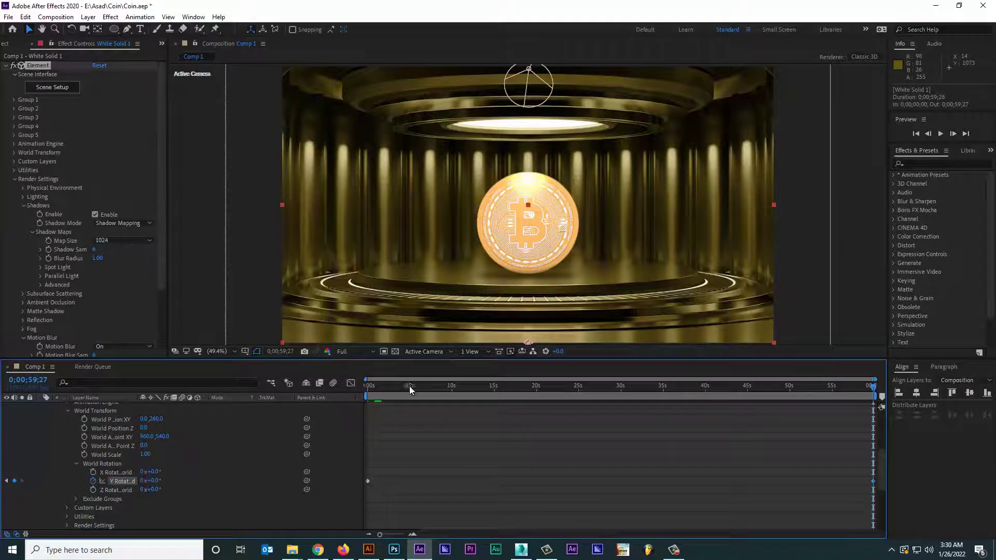
pyautogui.press('space')
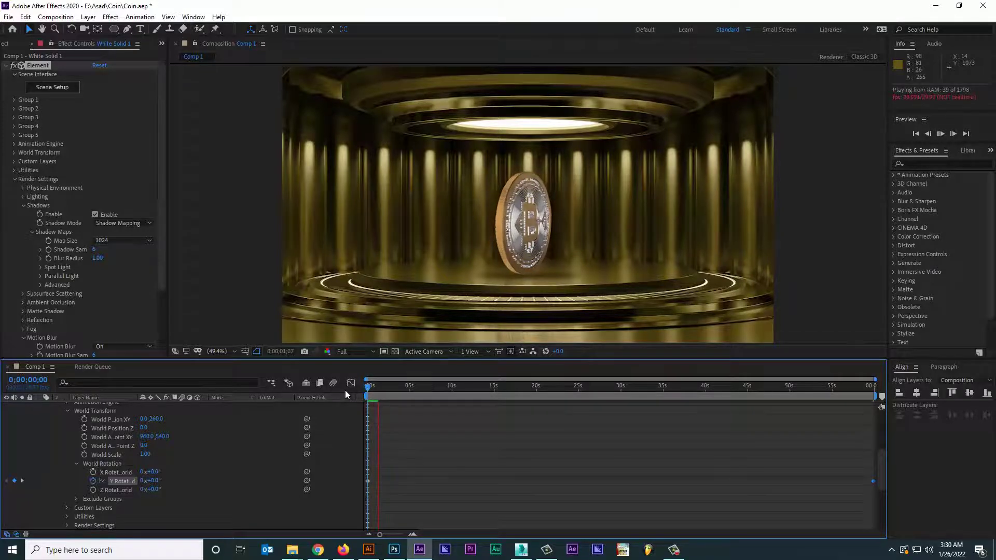
# - Set the flipped White Solid 1 copy's opacity to 45% and deselect the layer
pyautogui.press('t')
pyautogui.click(145, 442)
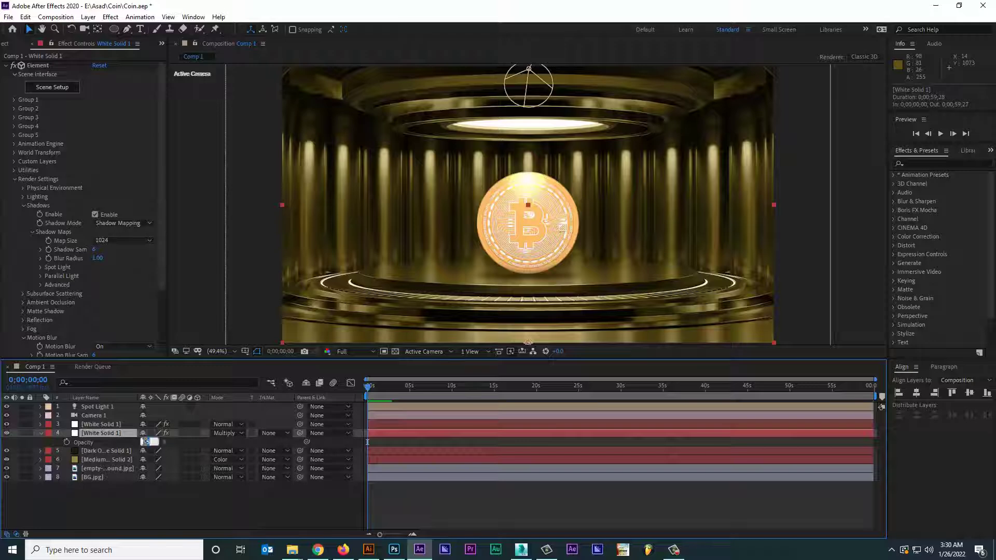
pyautogui.press('Return')
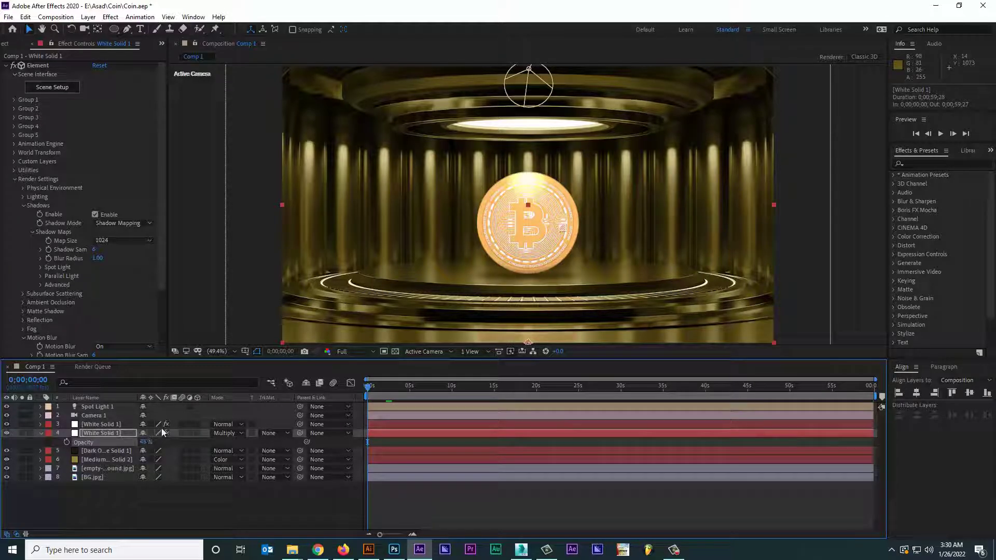
pyautogui.click(40, 433)
pyautogui.click(136, 485)
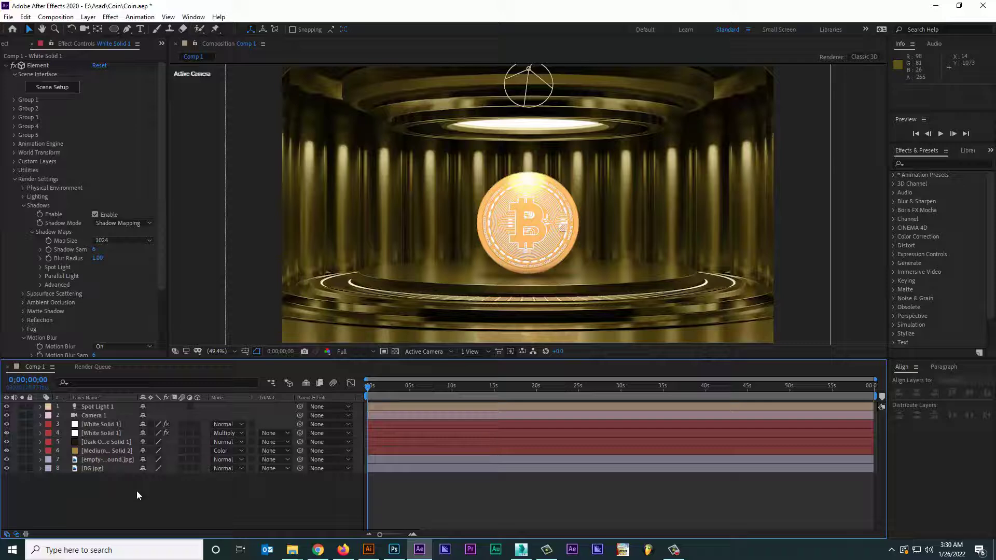
# - Draw a rectangular mask about 511 × 274 px on the flipped White Solid 1 copy around the upper part of the reflection
pyautogui.click(107, 431)
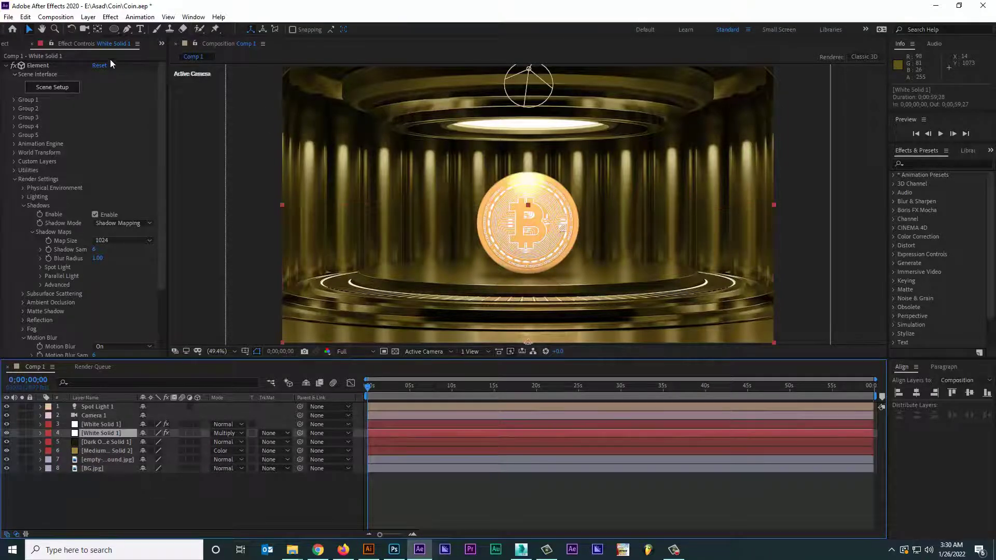
pyautogui.moveTo(114, 28); pyautogui.dragTo(161, 31)
pyautogui.moveTo(465, 253); pyautogui.dragTo(596, 323)
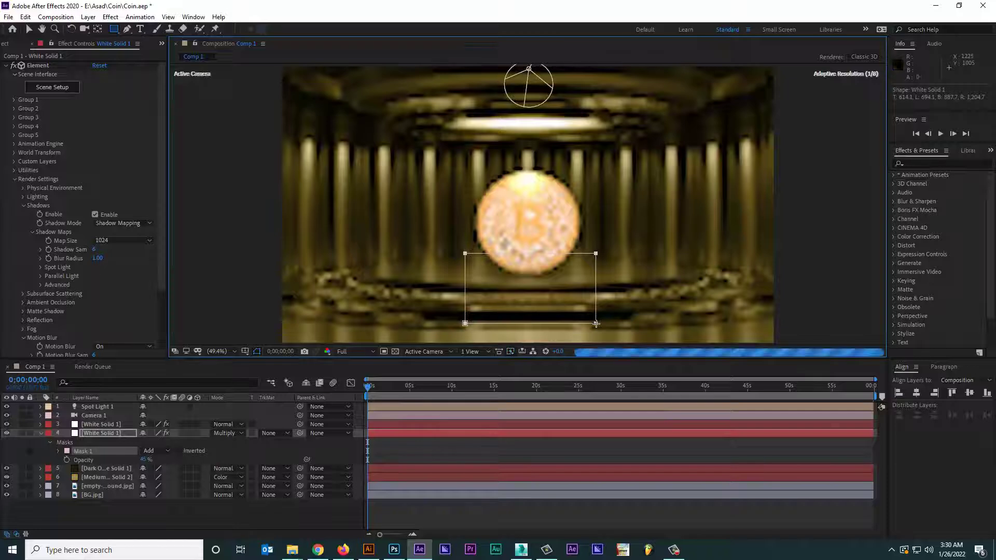
# - Try a mask feather of 19 px on the reflection's rectangular mask and return it to 0
pyautogui.click(58, 451)
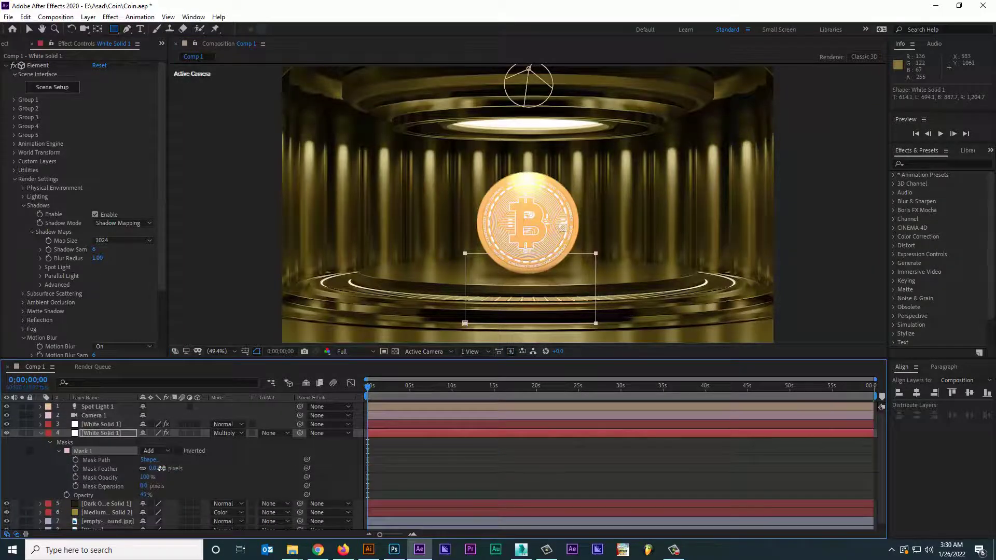
pyautogui.moveTo(162, 469)
pyautogui.mouseDown()
pyautogui.moveTo(209, 469)
pyautogui.moveTo(169, 468)
pyautogui.mouseUp()
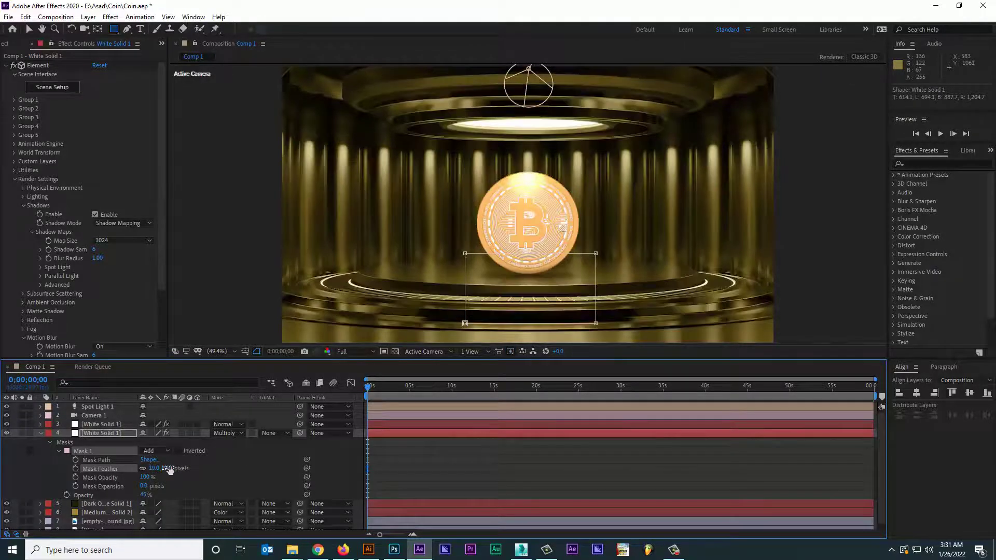
pyautogui.moveTo(164, 468); pyautogui.dragTo(159, 471)
pyautogui.click(29, 29)
pyautogui.click(197, 154)
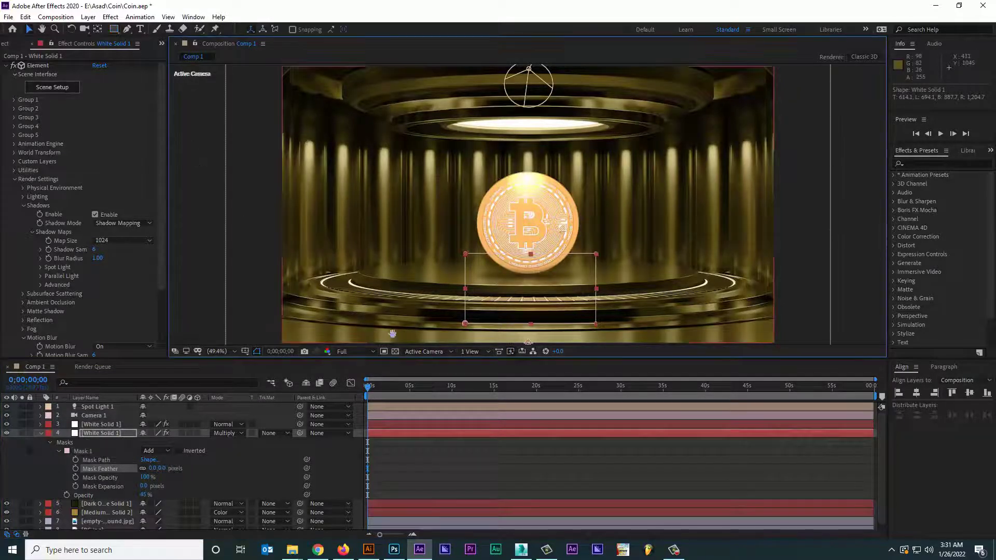
# - Preview the spinning coin with its reflection and raise the reflection mask's bottom edge slightly
pyautogui.press('space')
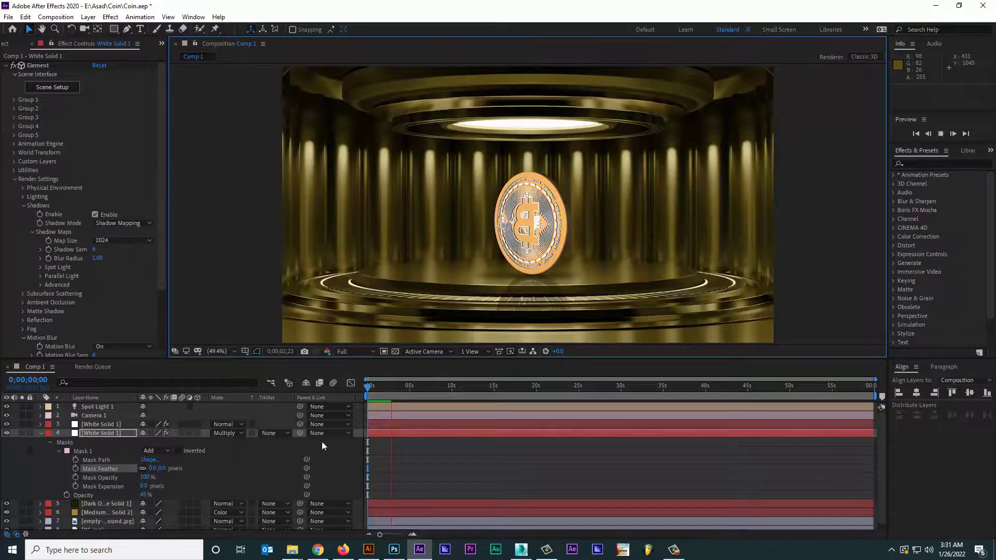
pyautogui.press('space')
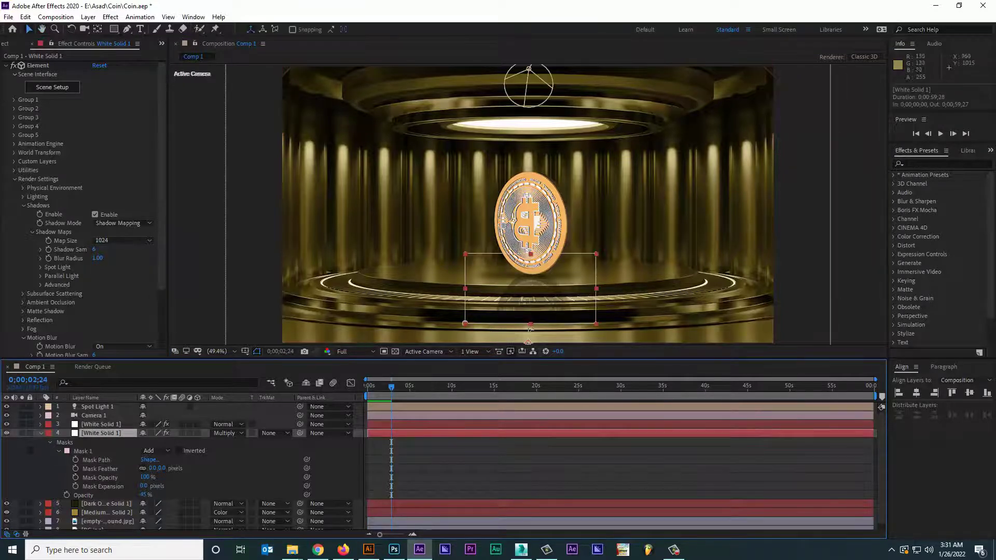
pyautogui.click(531, 324)
pyautogui.doubleClick(534, 324)
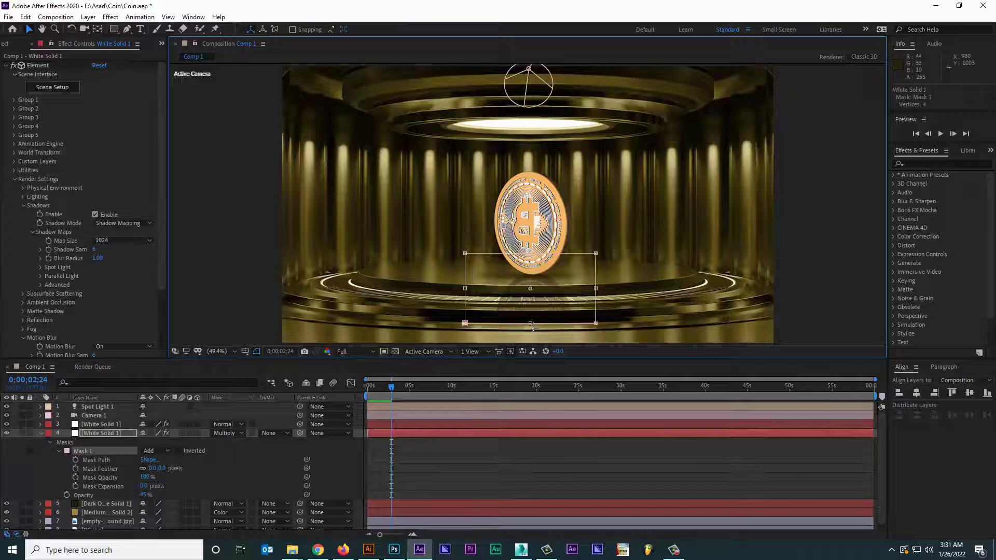
pyautogui.moveTo(529, 320); pyautogui.dragTo(529, 316)
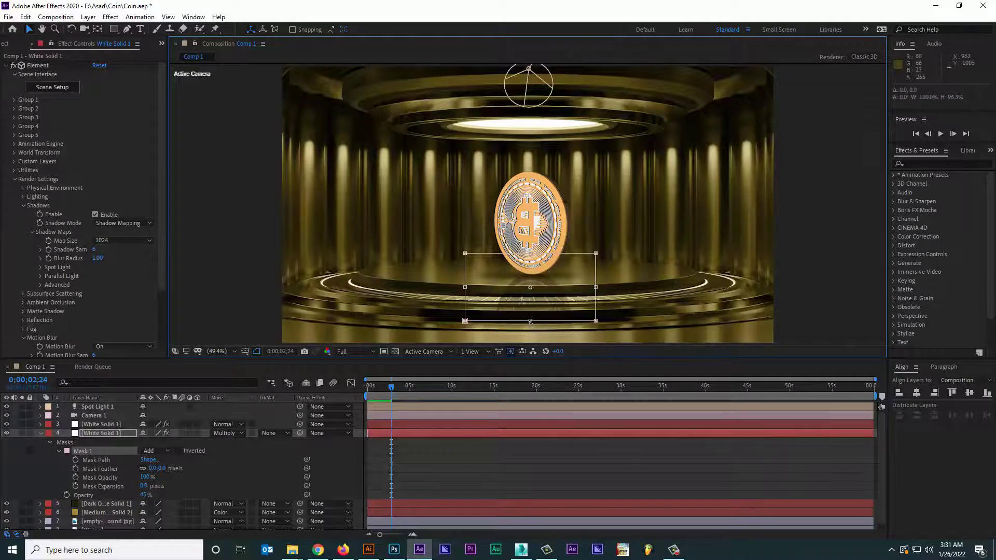
# - Collapse the reflection layer's properties, deselect it and preview the animation from the start
pyautogui.click(89, 424)
pyautogui.click(89, 431)
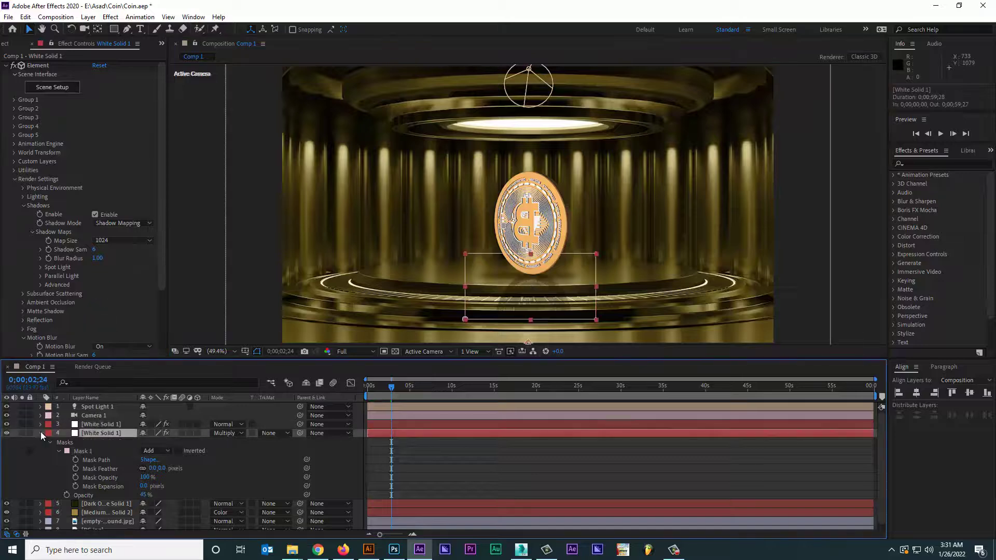
pyautogui.click(41, 433)
pyautogui.click(152, 481)
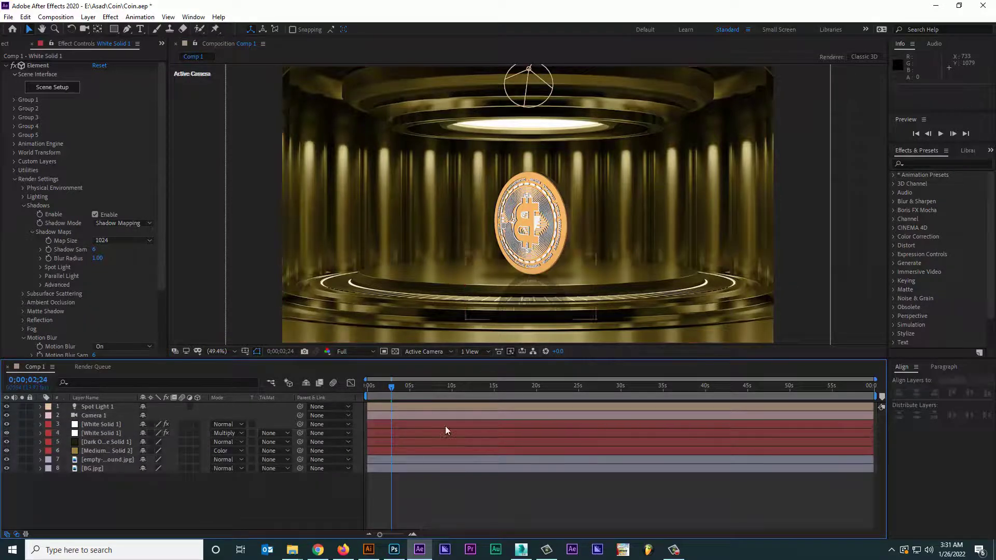
pyautogui.press('space')
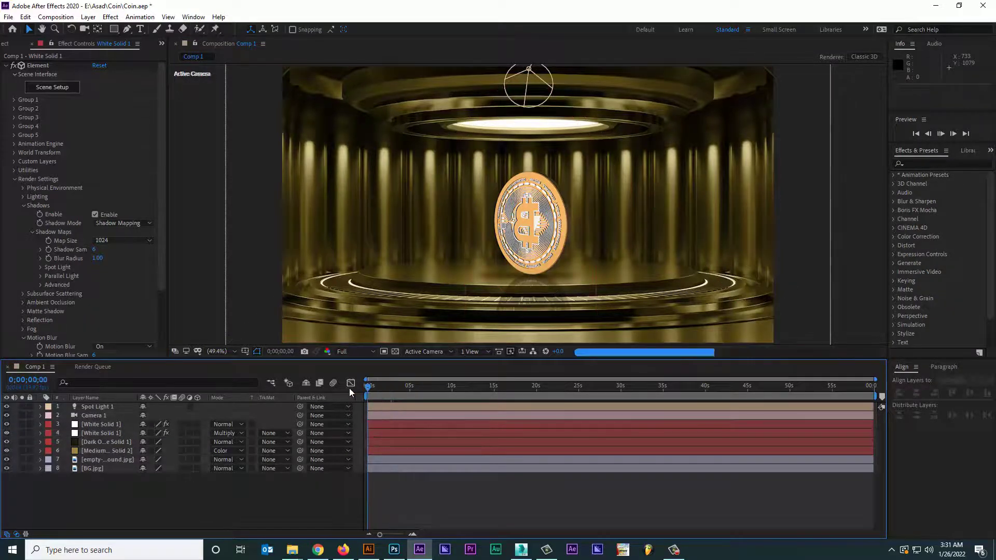